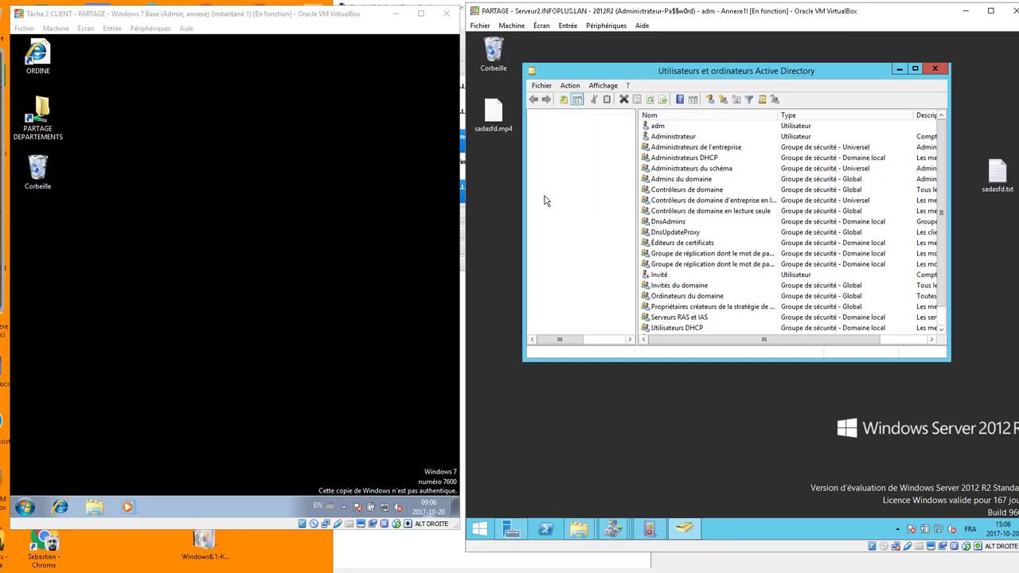
Expand OU_INFOPLUS > OU_users and browse the users in OU_Bureau, OU_Marketing and OU_Prog.
left_click(545, 196)
left_click(555, 237)
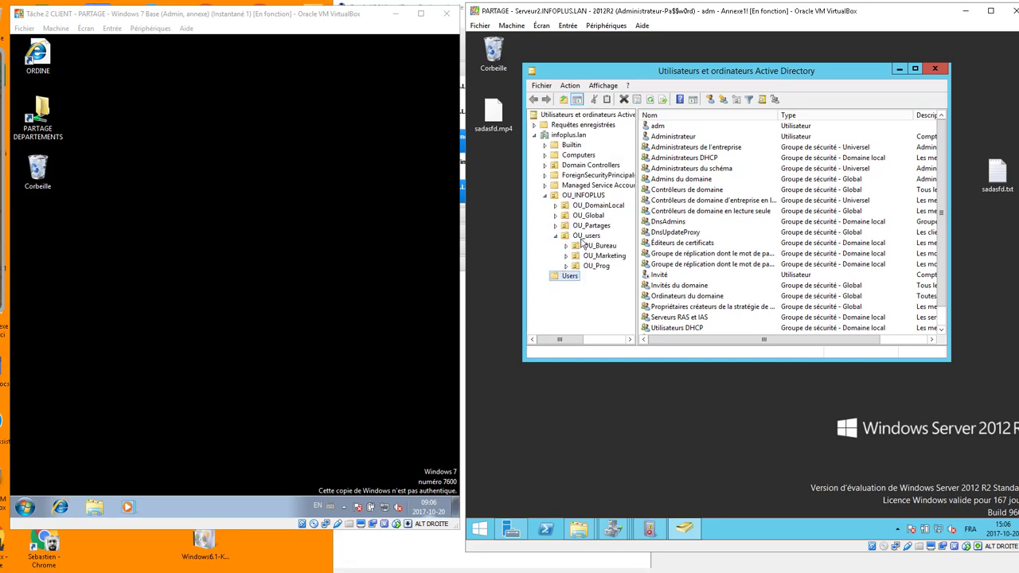
left_click(581, 238)
left_click(595, 248)
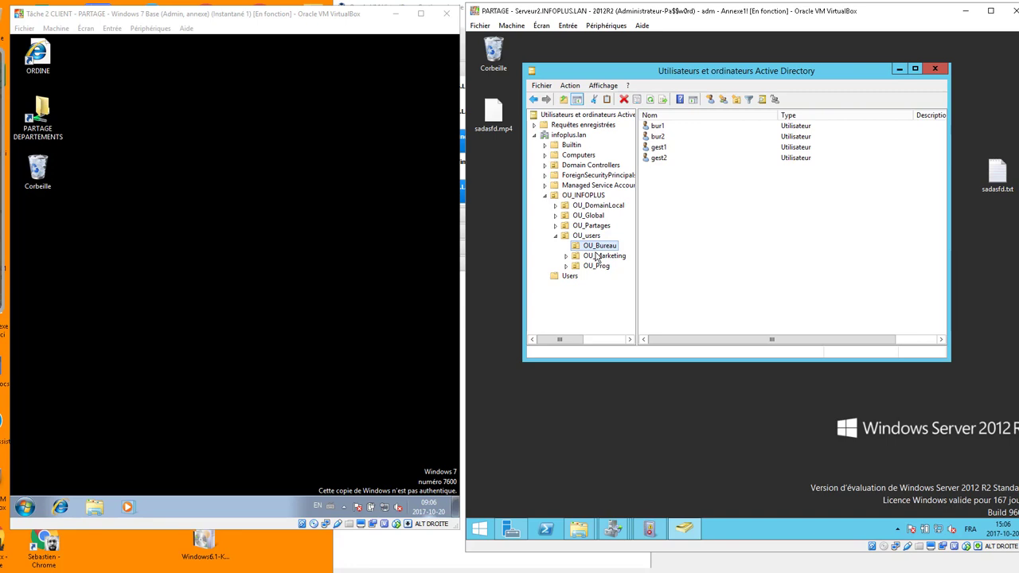
left_click(597, 256)
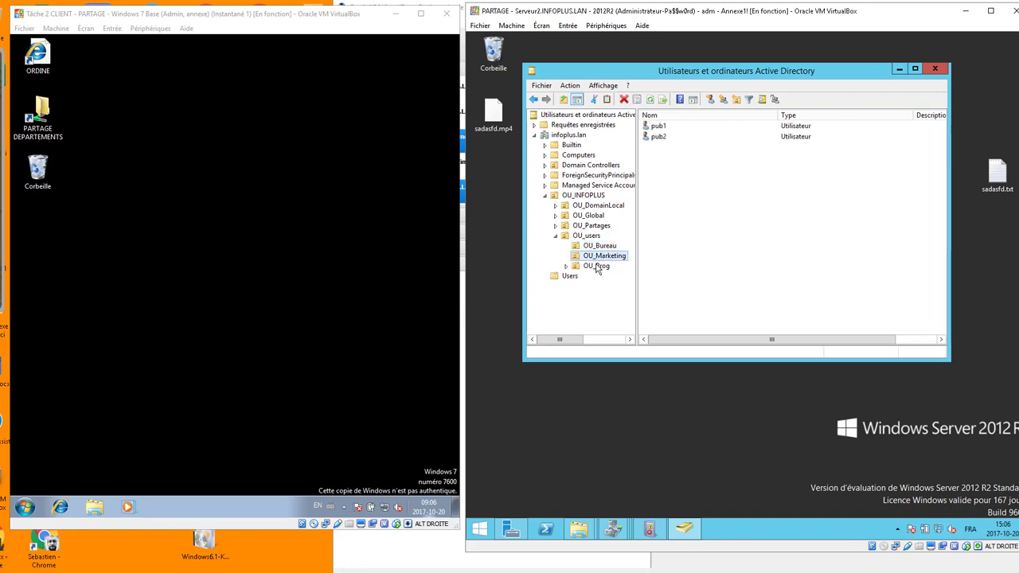
left_click(598, 270)
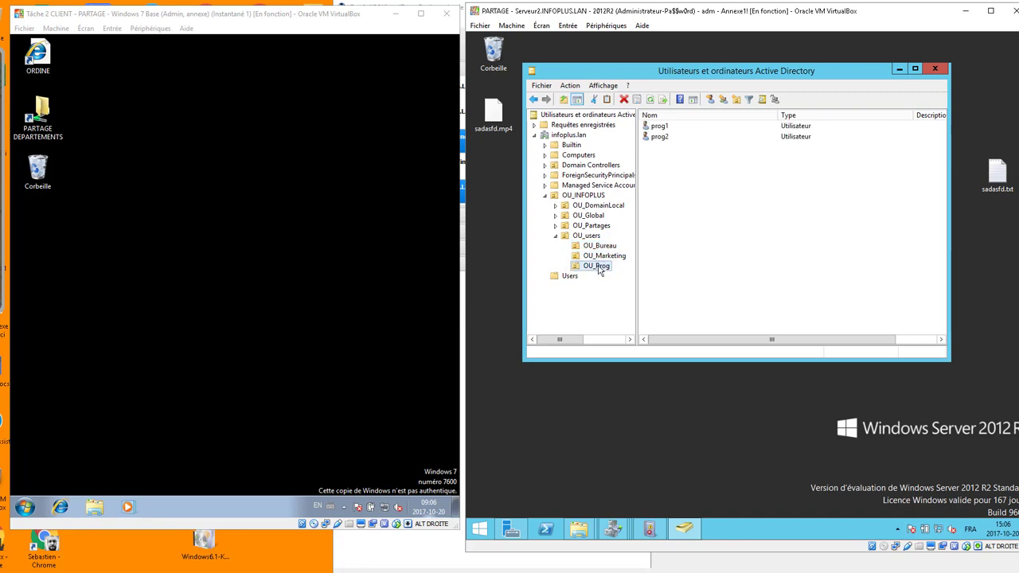
left_click(593, 238)
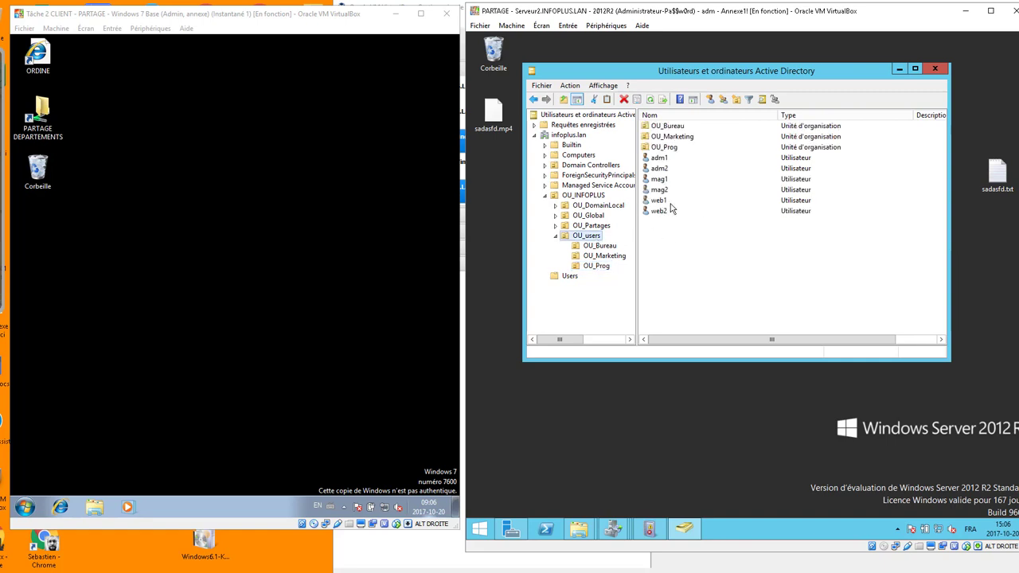
left_click(660, 211)
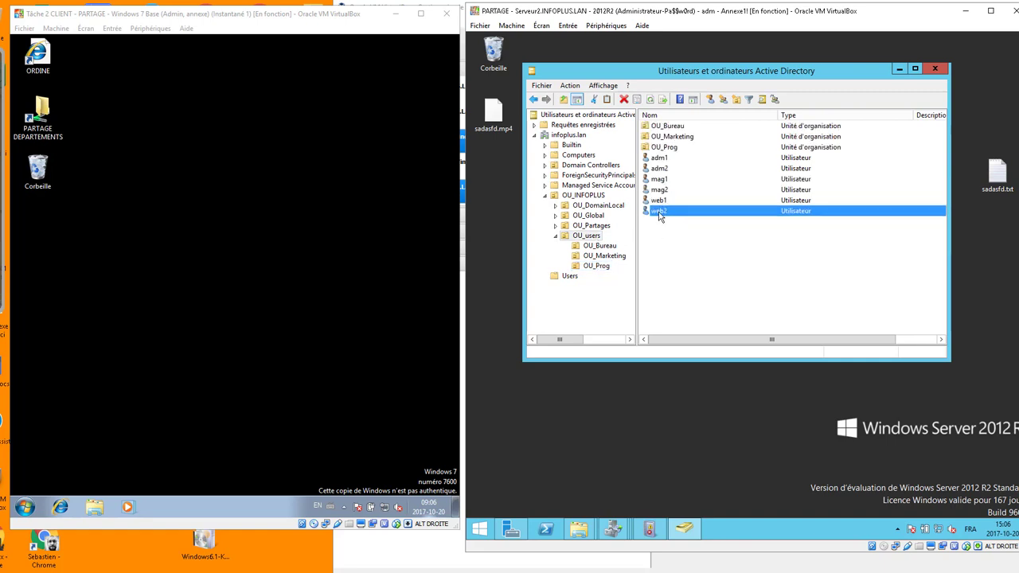
Create the organizational unit OU_Webmestres inside OU_users.
left_click(736, 99)
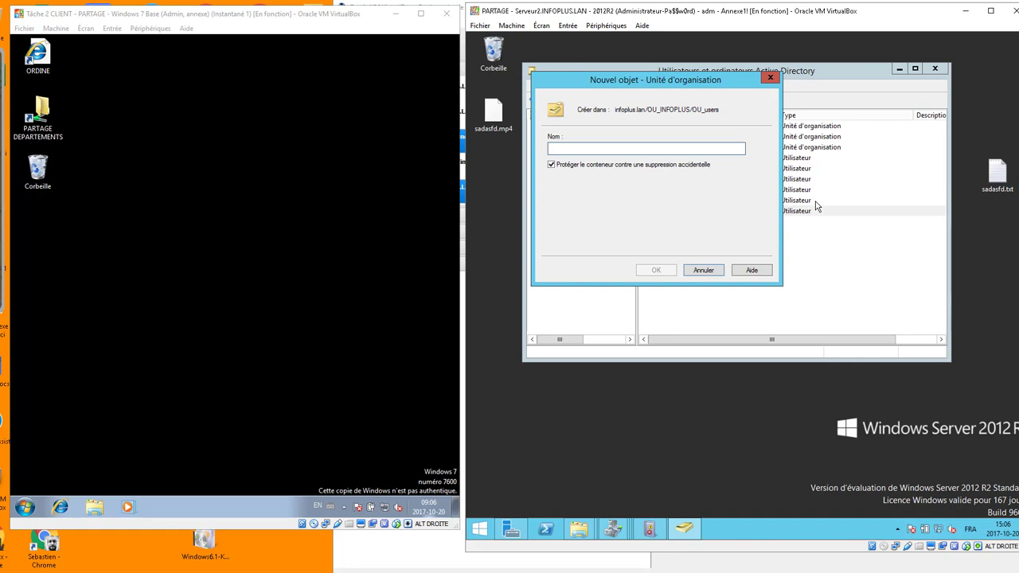
type("OU_")
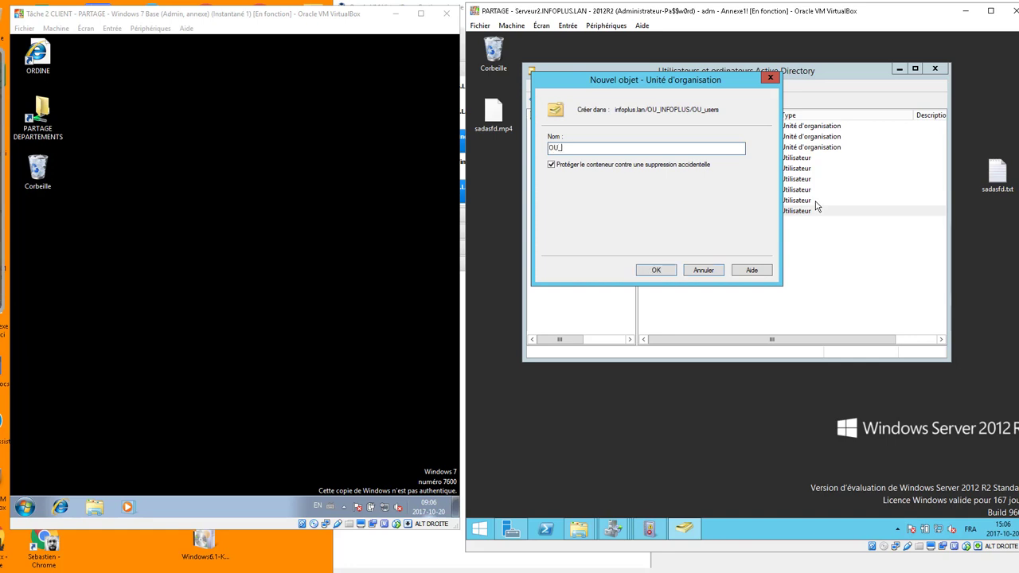
type("Webmestres")
left_click(655, 270)
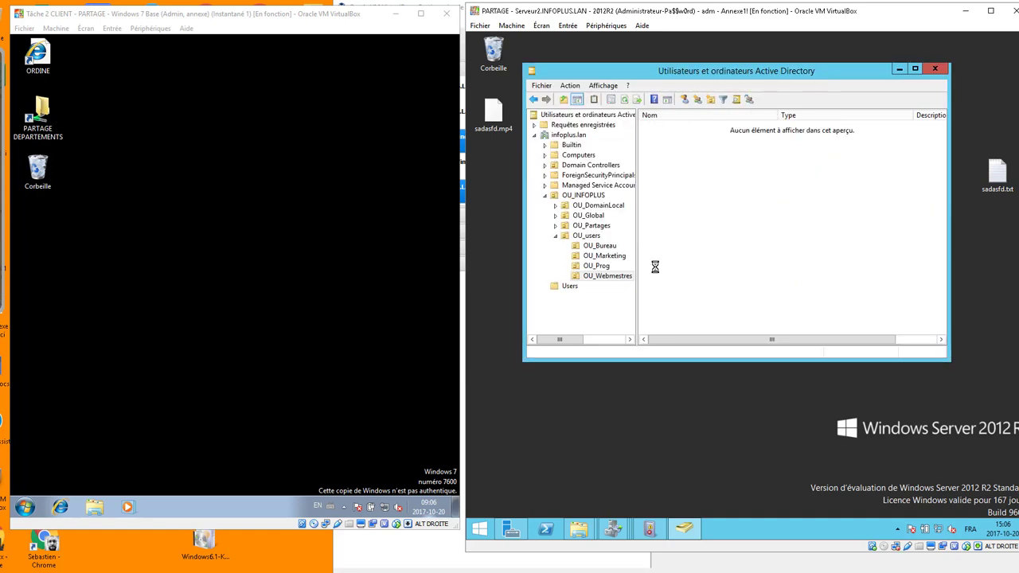
left_click(589, 235)
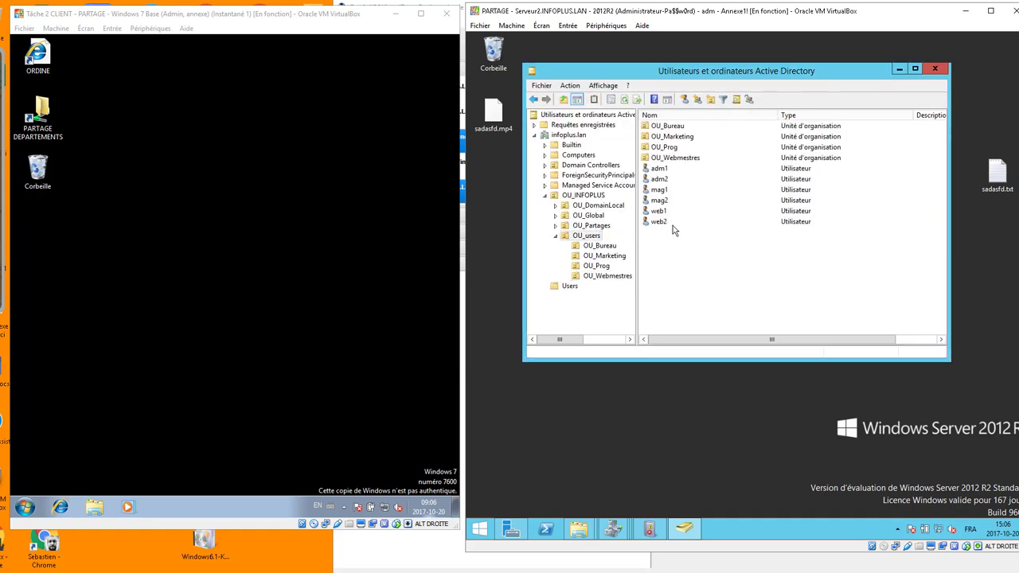
Move users web1 and web2 into OU_Webmestres.
left_click(661, 224)
left_click(659, 212, "ctrl")
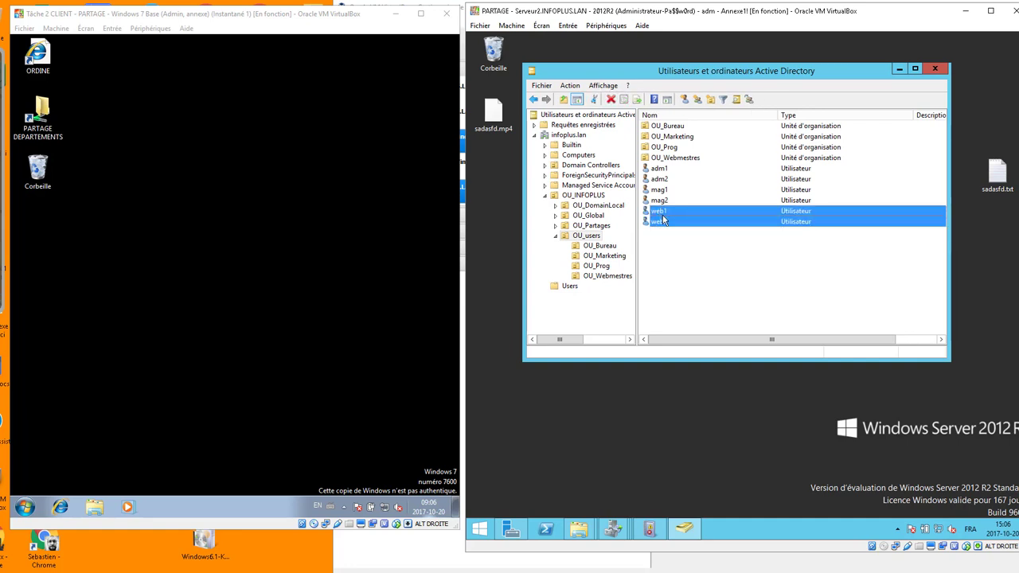
left_click_drag(662, 215, 683, 162)
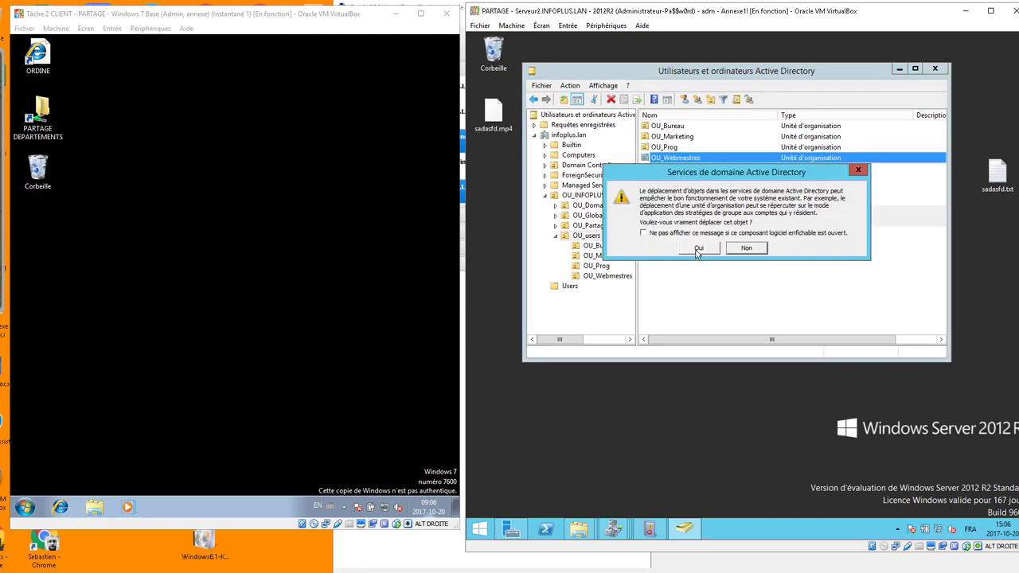
left_click(696, 247)
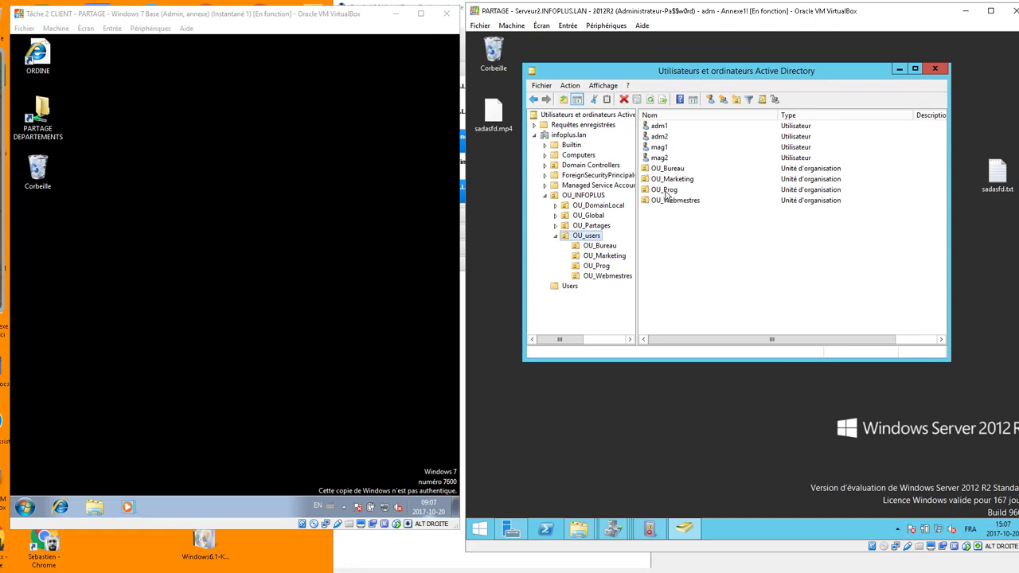
Review the OU_Webmestres and OU_Prog units, then list OU_Prog's members prog1 and prog2.
left_click(667, 192)
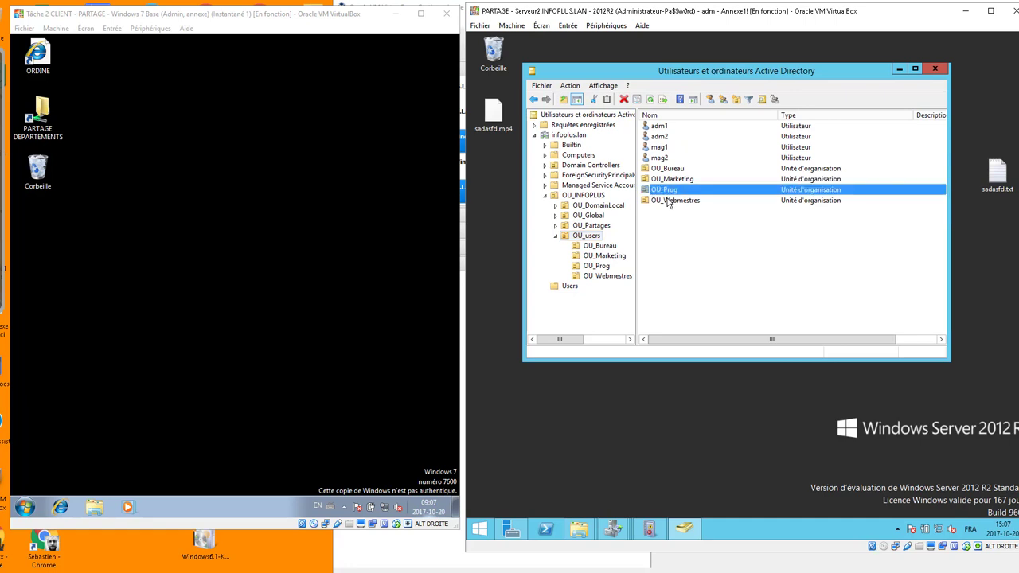
left_click(668, 202)
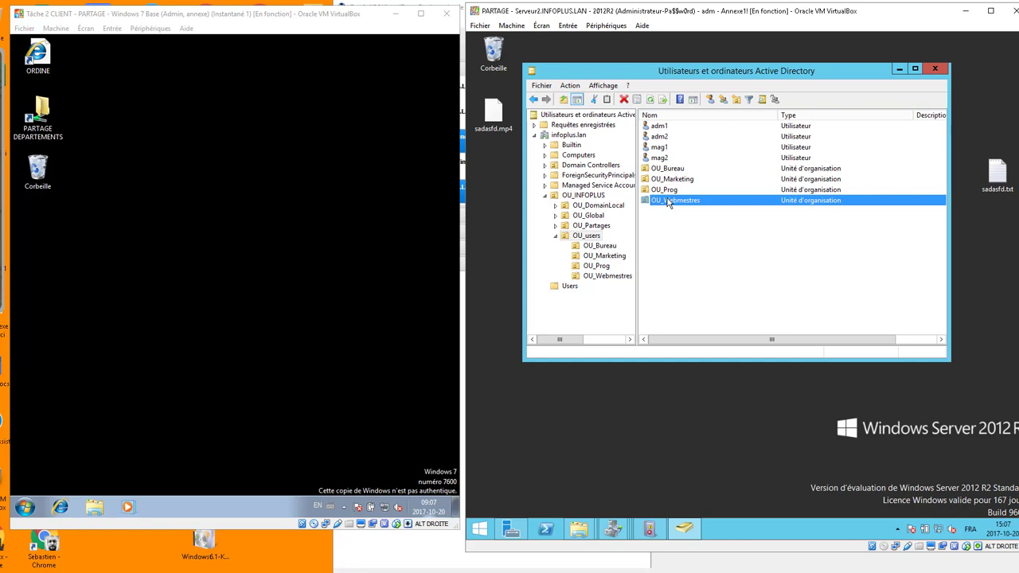
left_click(591, 198)
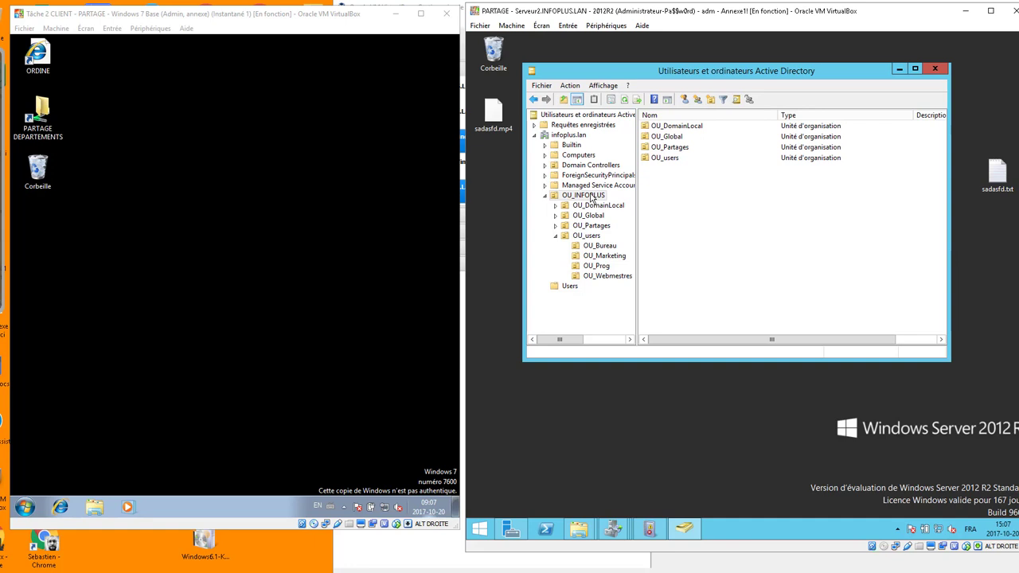
mouse_move(501, 540)
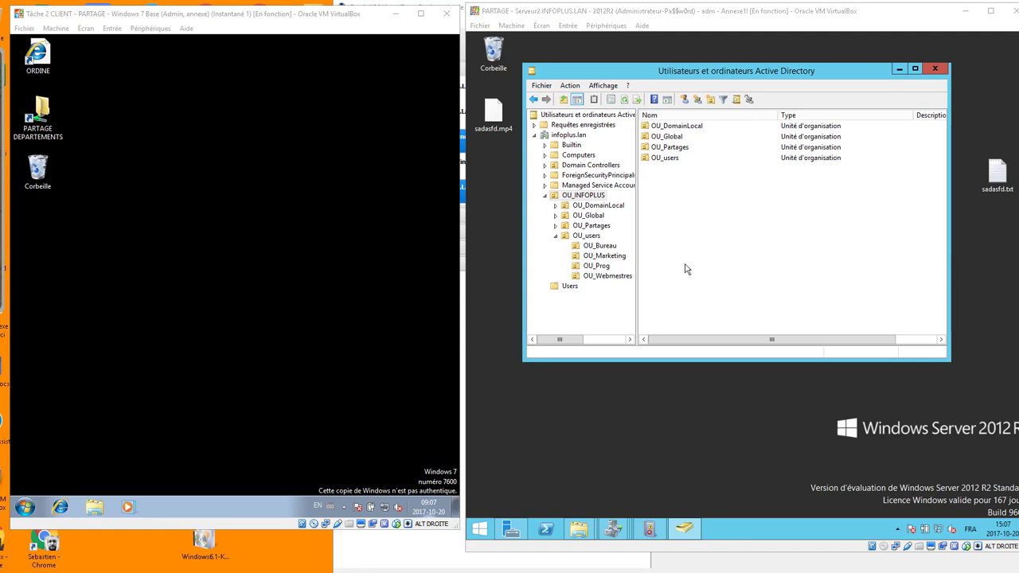
left_click(594, 235)
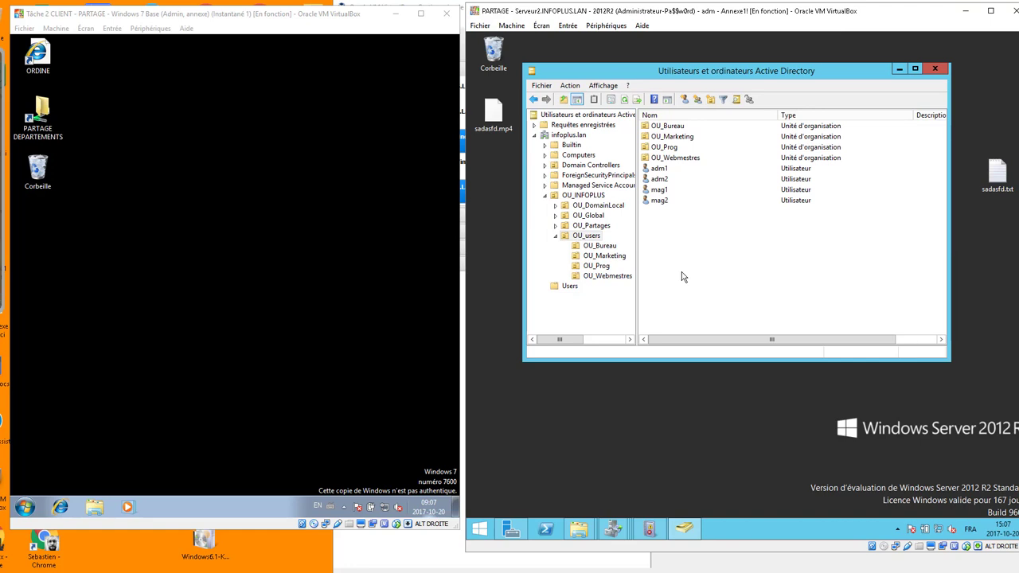
left_click(674, 160)
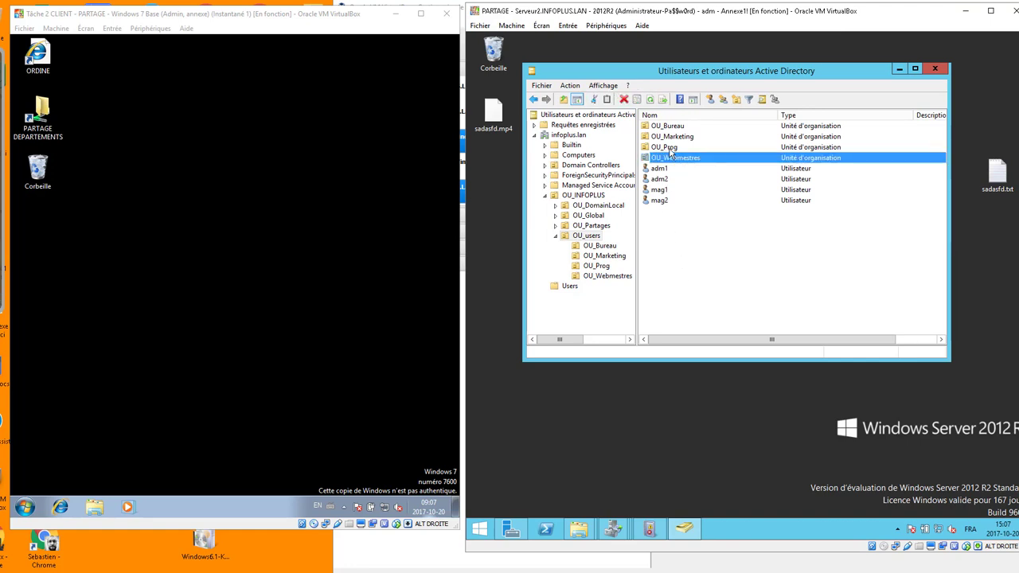
left_click(670, 150)
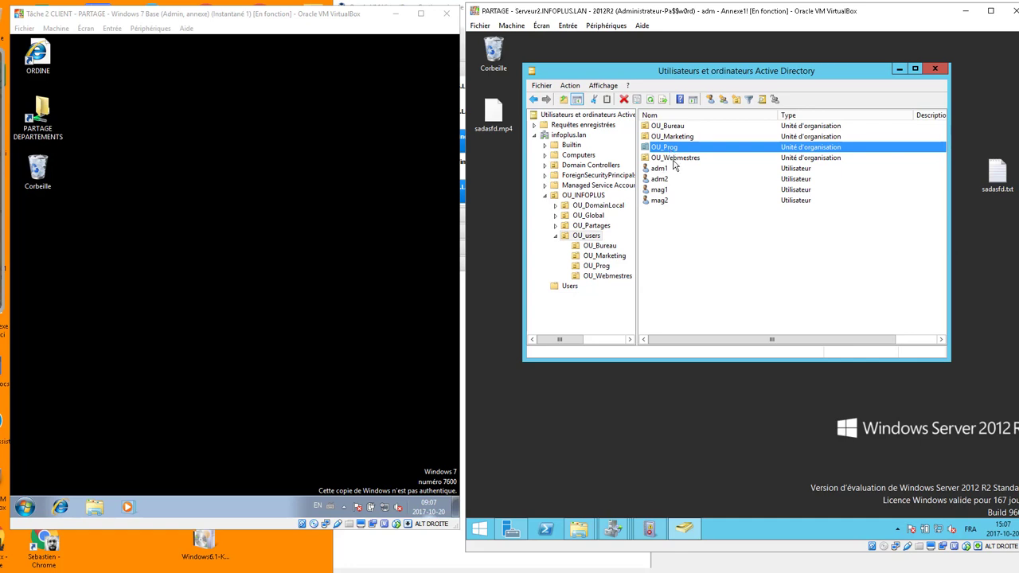
left_click(673, 160)
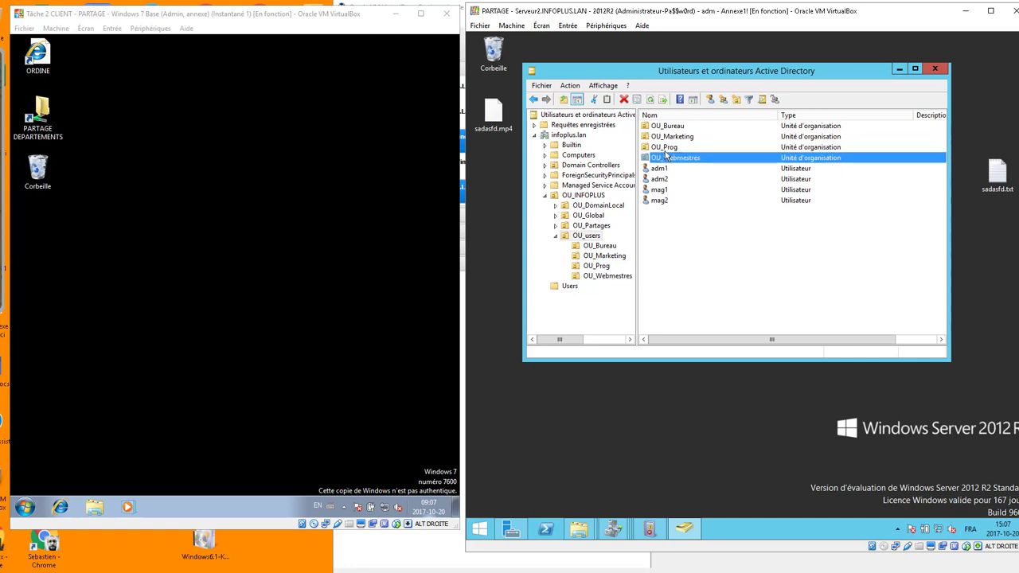
left_click(668, 148)
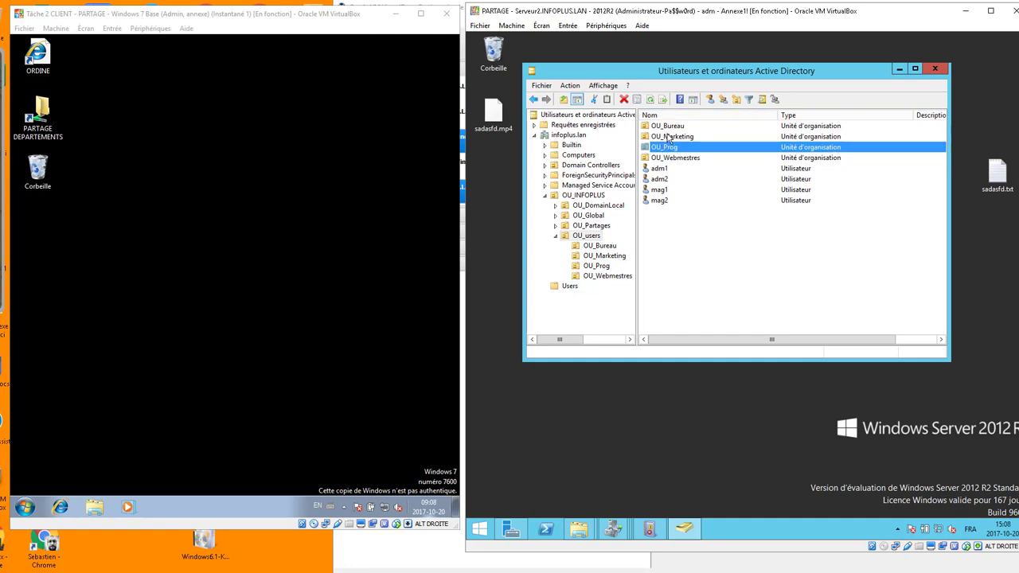
left_click(593, 269)
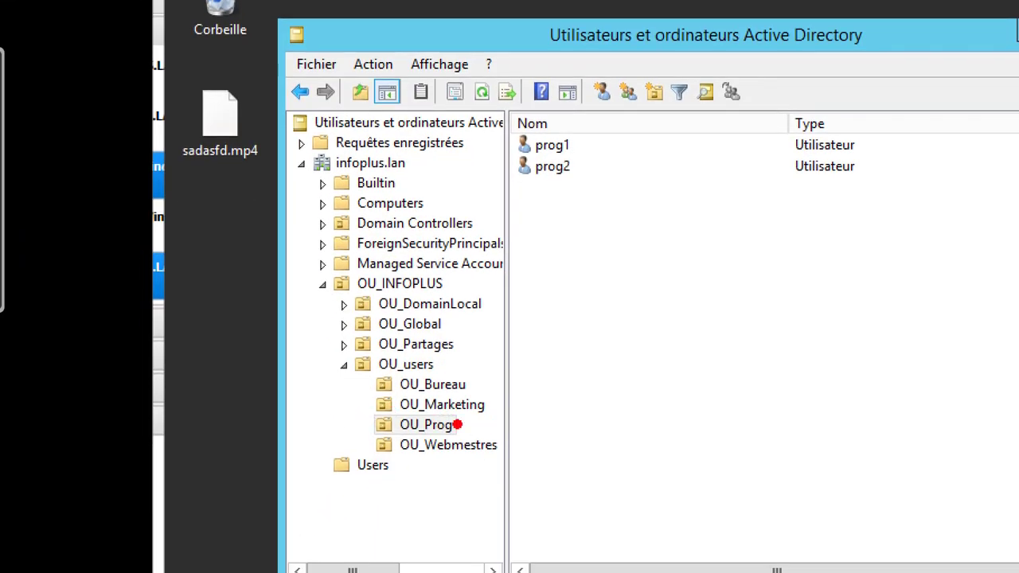
mouse_move(456, 425)
left_mouse_down()
mouse_move(551, 344)
mouse_move(540, 208)
left_mouse_up()
mouse_move(586, 109)
left_mouse_down()
mouse_move(502, 142)
mouse_move(618, 105)
left_mouse_up()
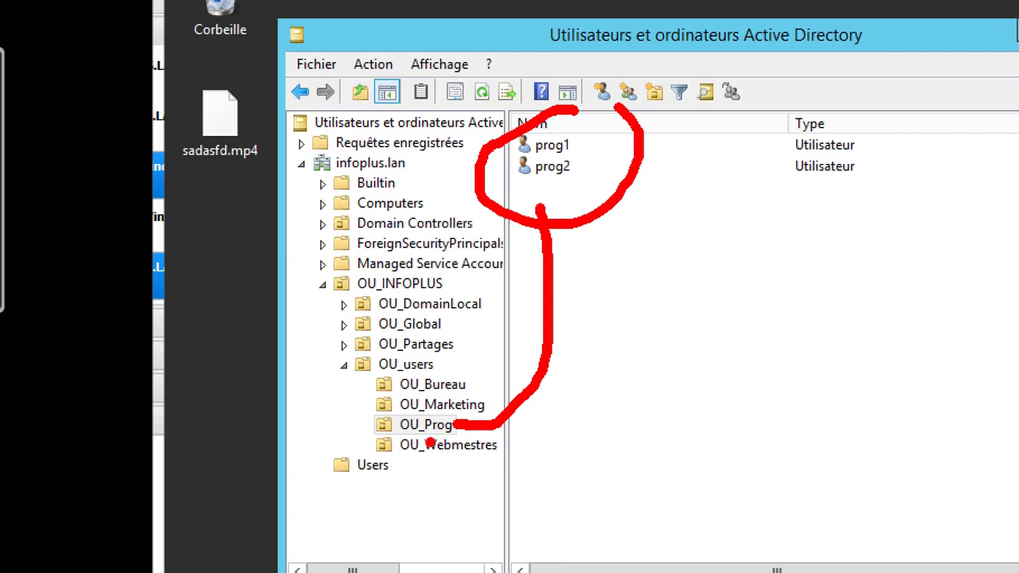
left_click(371, 425)
left_click(370, 448)
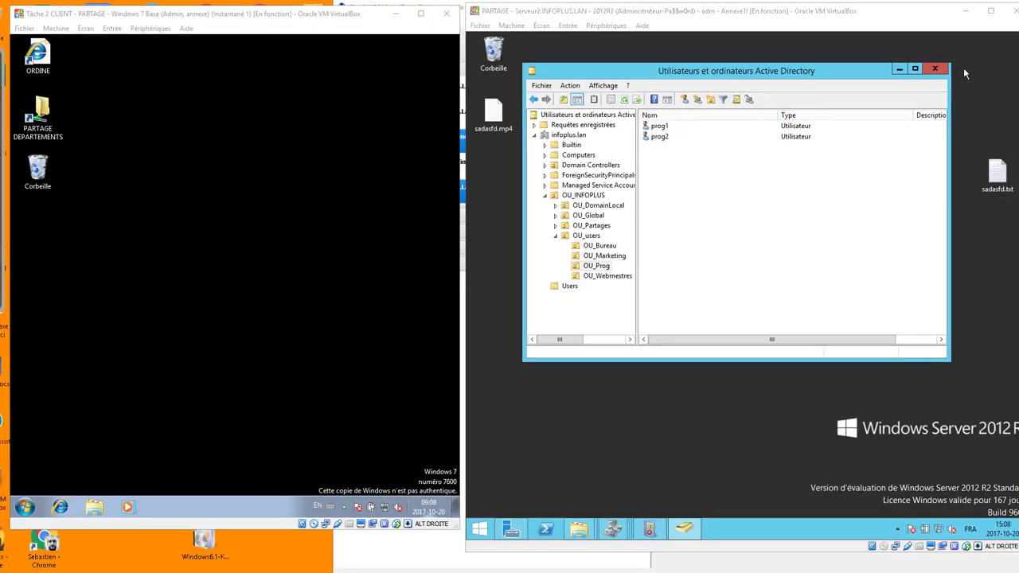
In Server Manager, start a new share with the Partage SMB - Rapide profile.
left_click(899, 70)
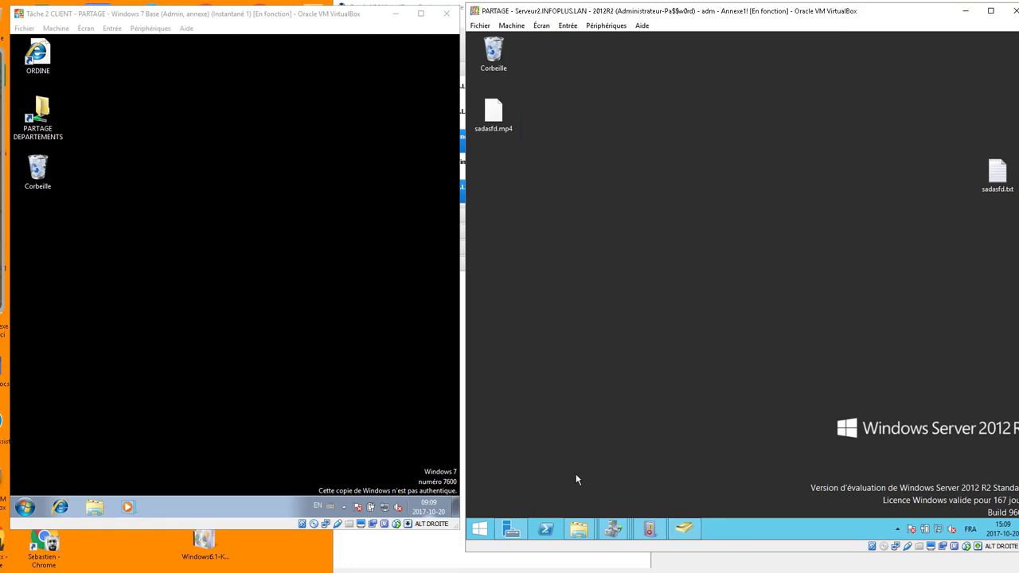
left_click(523, 532)
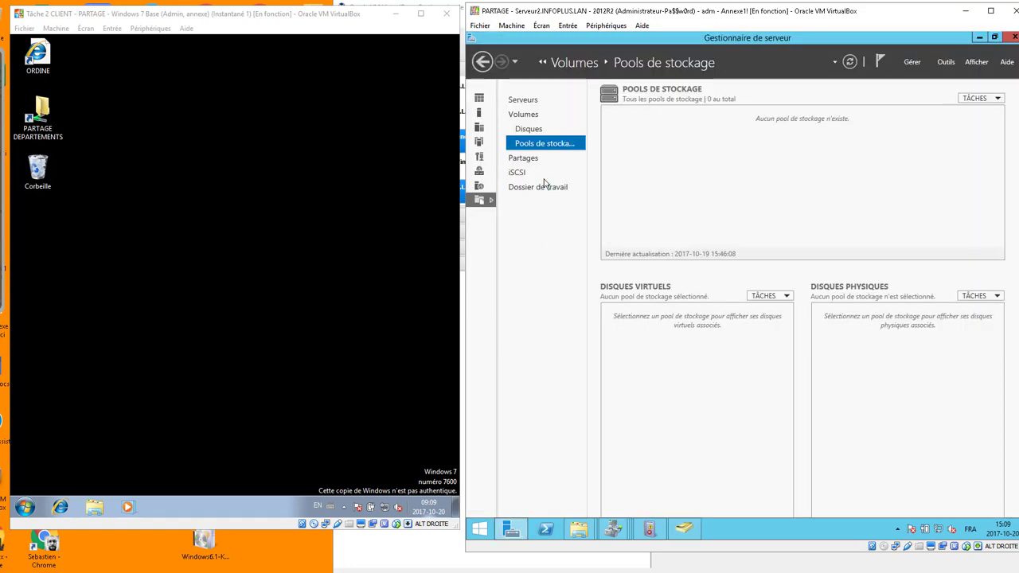
left_click(525, 159)
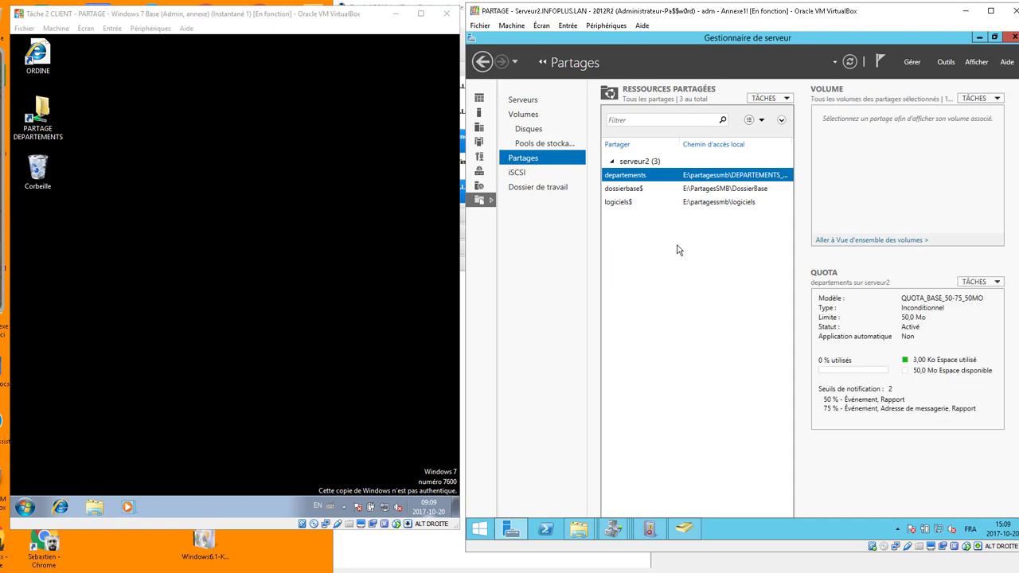
right_click(657, 245)
left_click(692, 249)
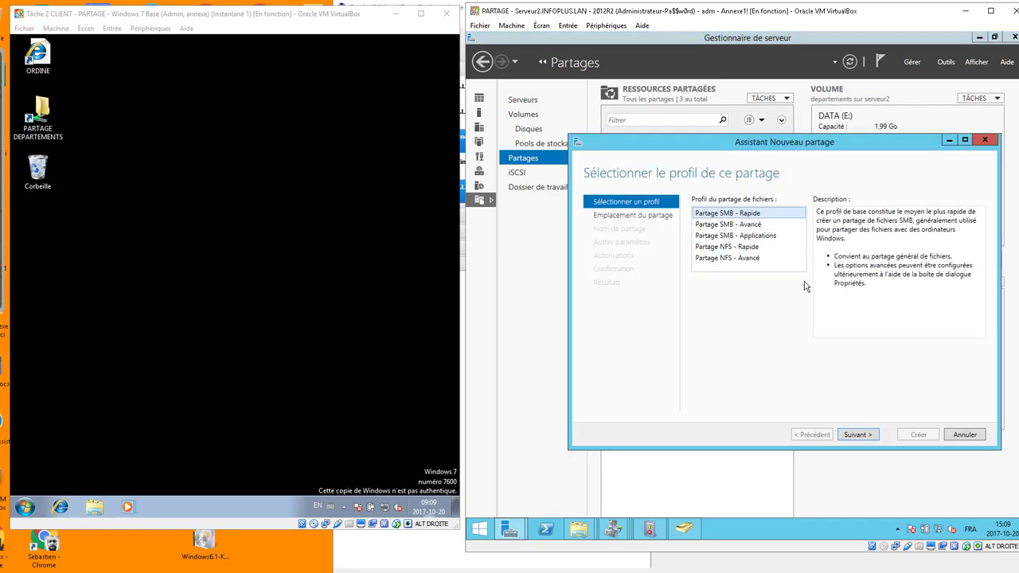
left_click(866, 437)
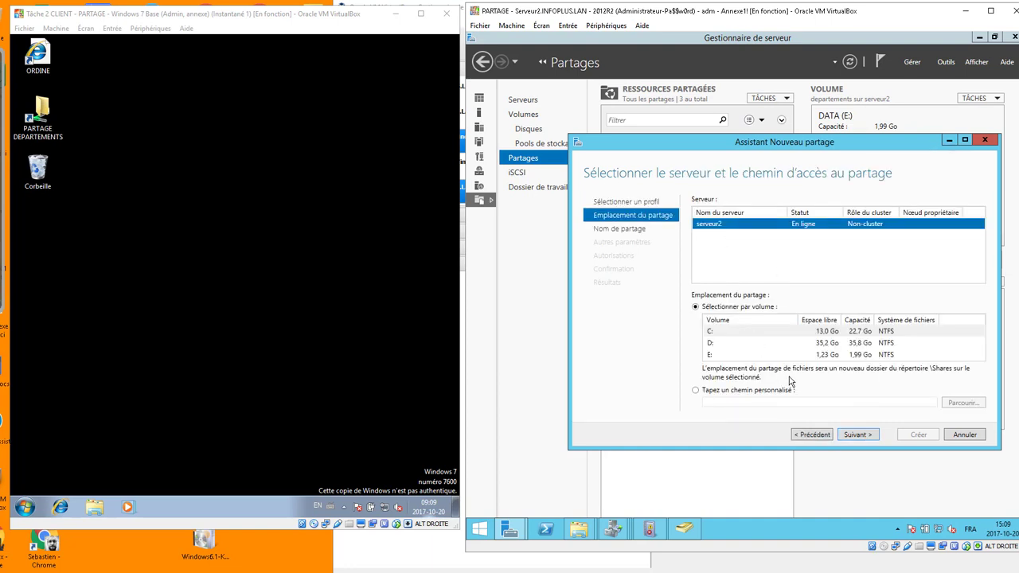
Create folder MSI under E:\partagessmb and use it as the share's custom path.
left_click(747, 392)
left_click(952, 403)
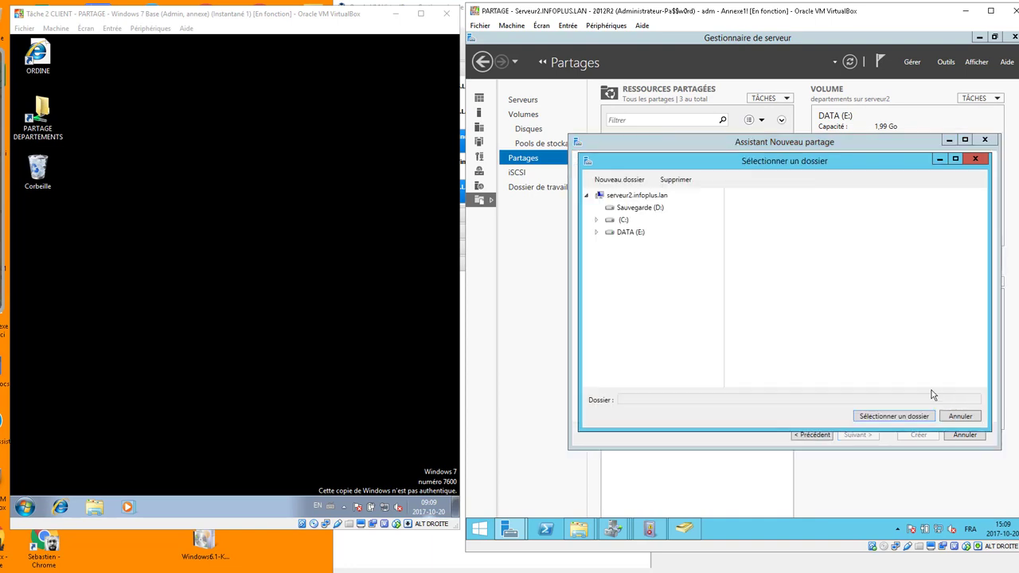
left_click(596, 232)
left_click(628, 232)
left_click(629, 247)
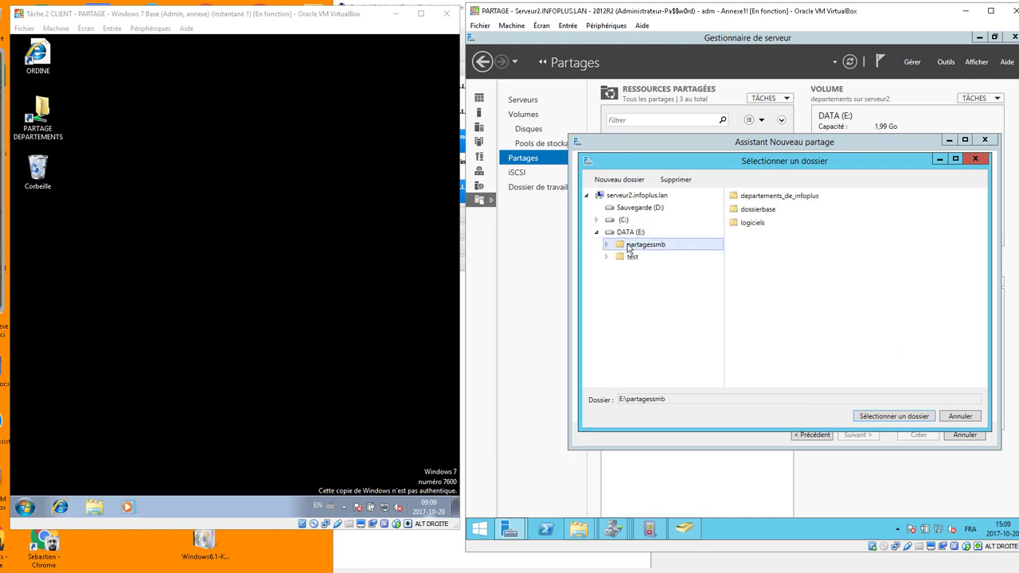
left_click(619, 179)
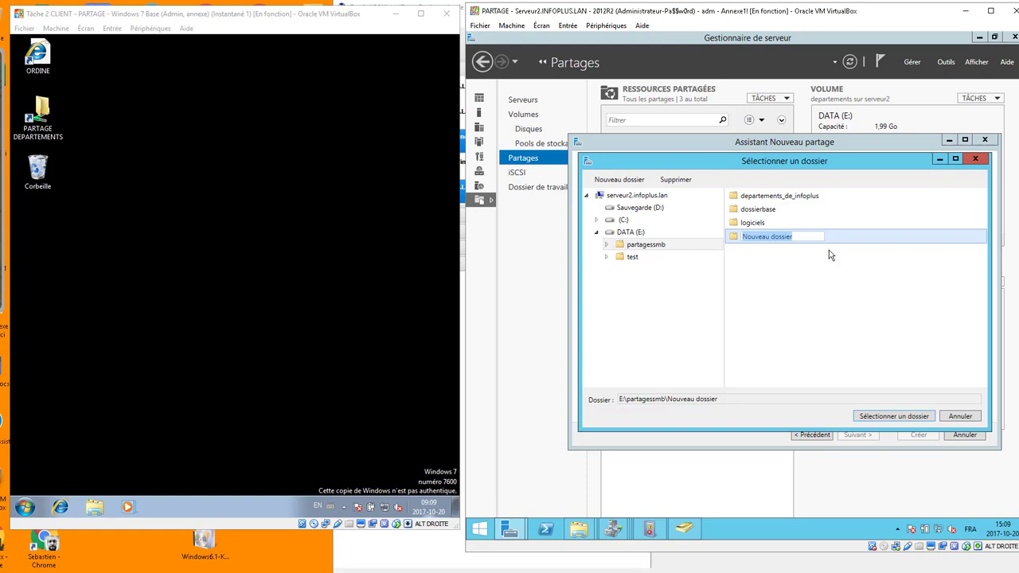
type("MSI")
key("Return")
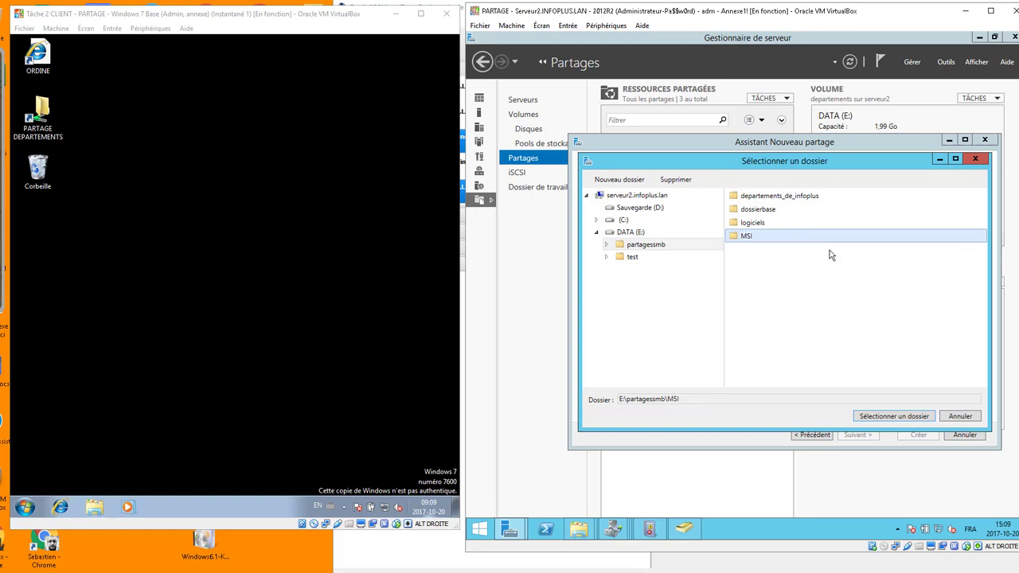
left_click(894, 416)
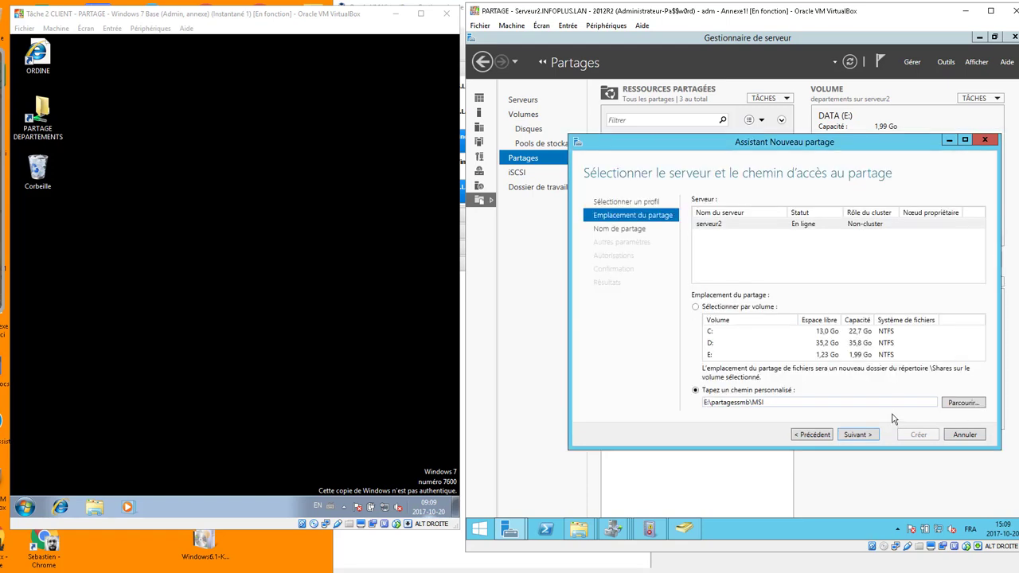
left_click(857, 434)
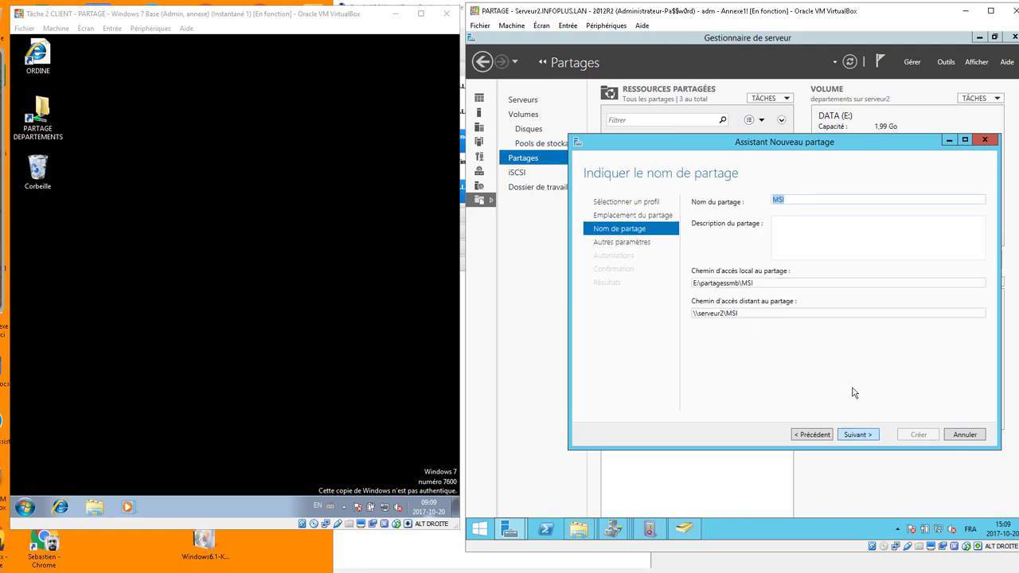
Rename the share to MSI$ with description 'Logiciels MSI pour publication et attribution'.
left_click(814, 196)
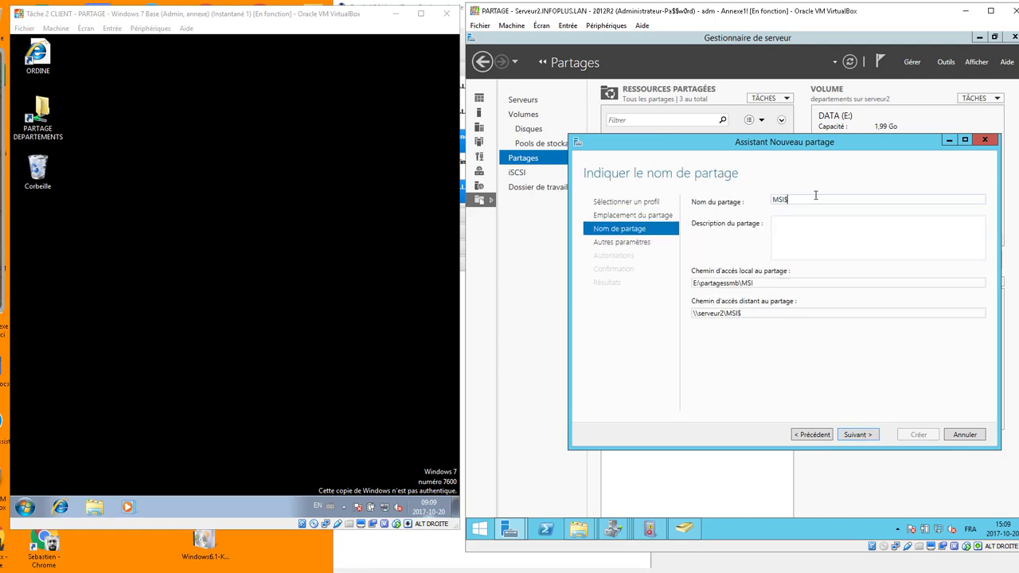
left_click(810, 236)
type("Logiciles")
key("BackSpace")
key("BackSpace")
key("BackSpace")
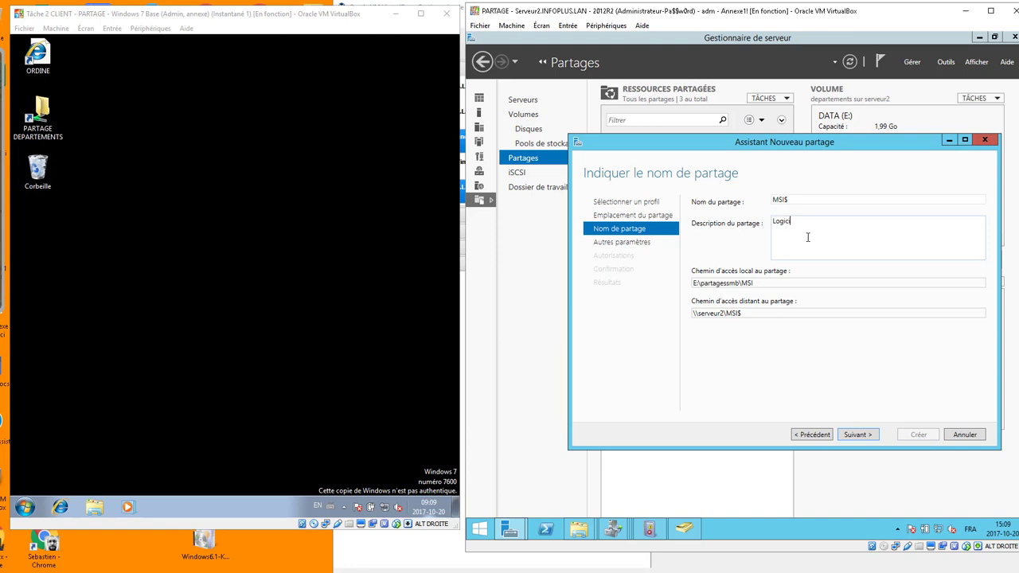
type("iels MSI pour publication et attribution")
Copy the remote path \\serveur2\MSI$ and continue to the share settings.
left_click_drag(765, 311, 691, 314)
right_click(711, 315)
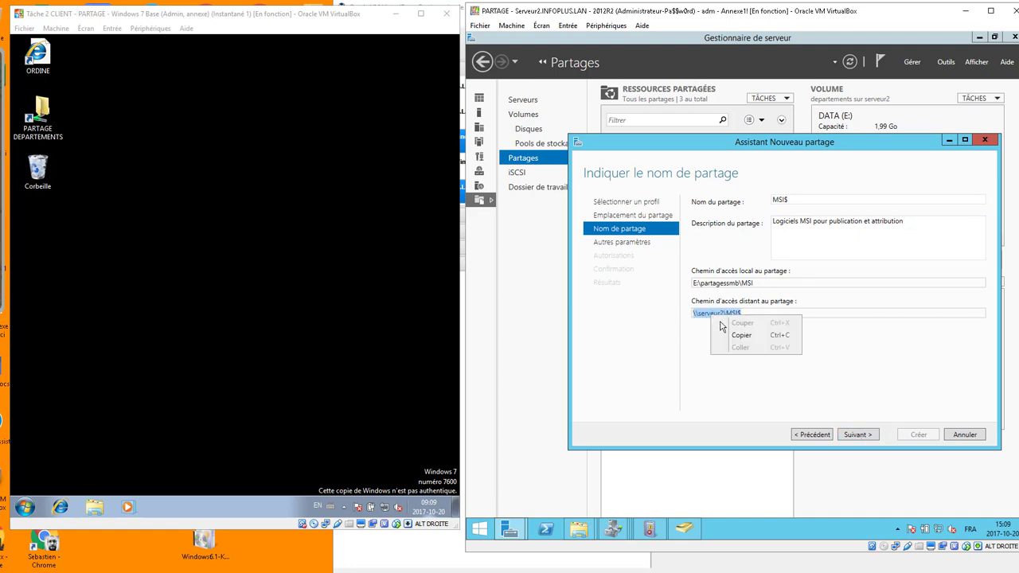
left_click(725, 336)
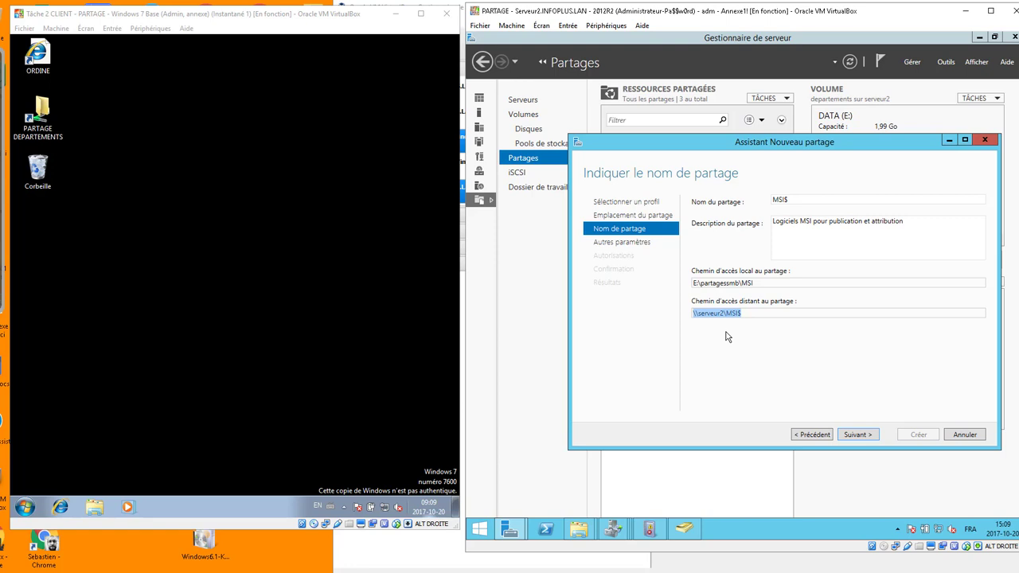
left_click(857, 435)
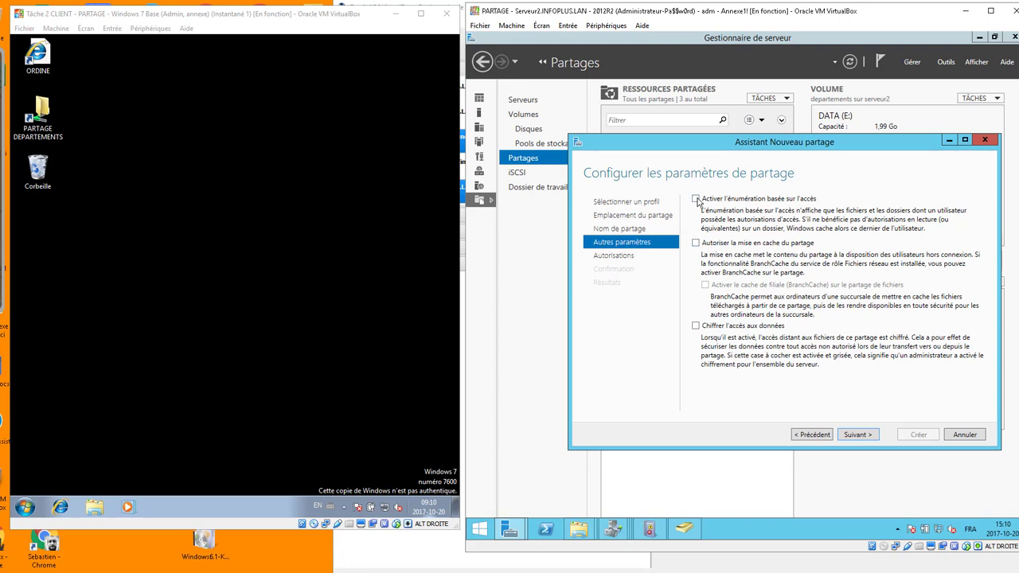
Enable access-based enumeration and limit Tout le monde to Lecture on the share.
left_click(696, 199)
left_click(858, 438)
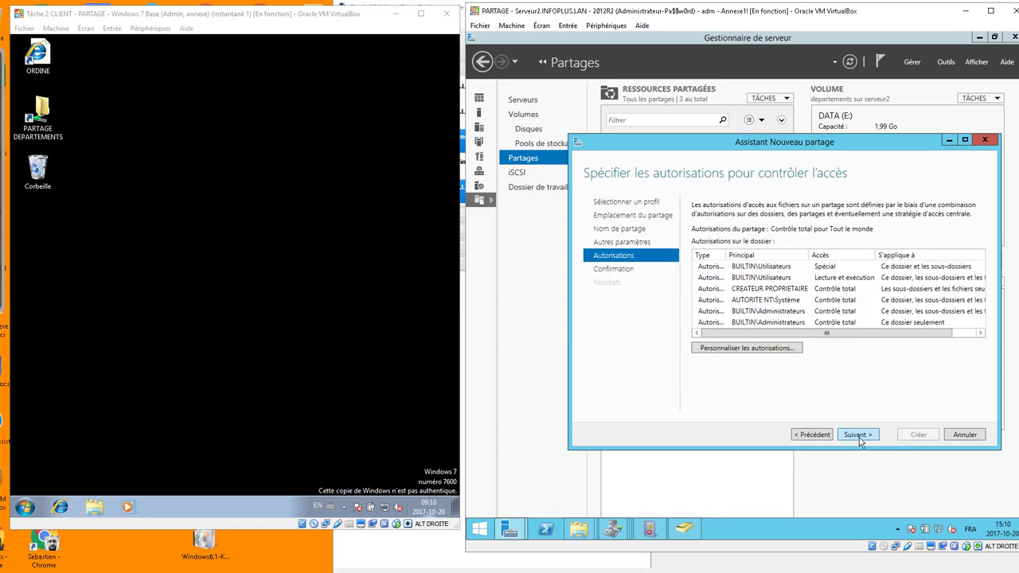
left_click(716, 348)
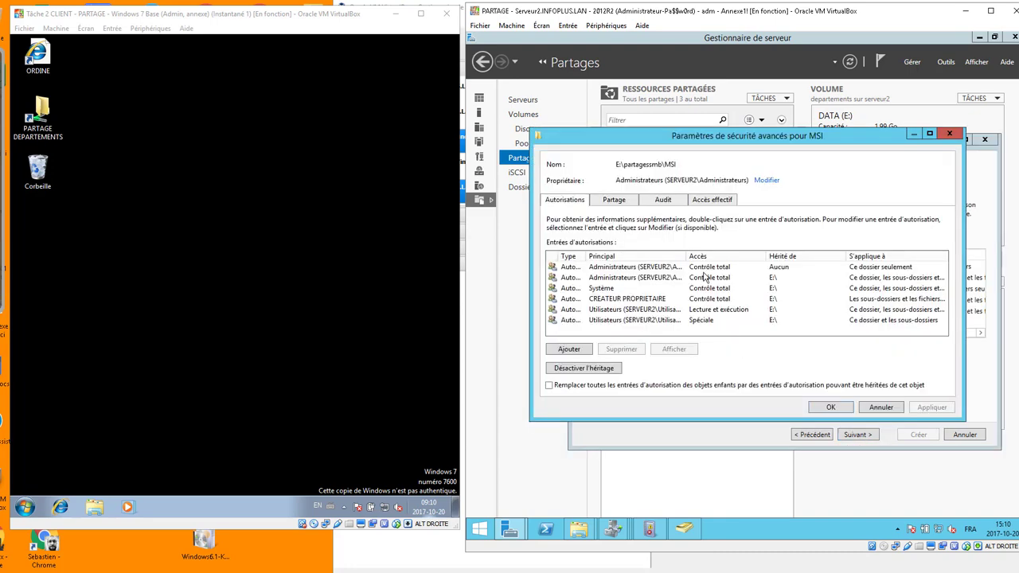
left_click(614, 201)
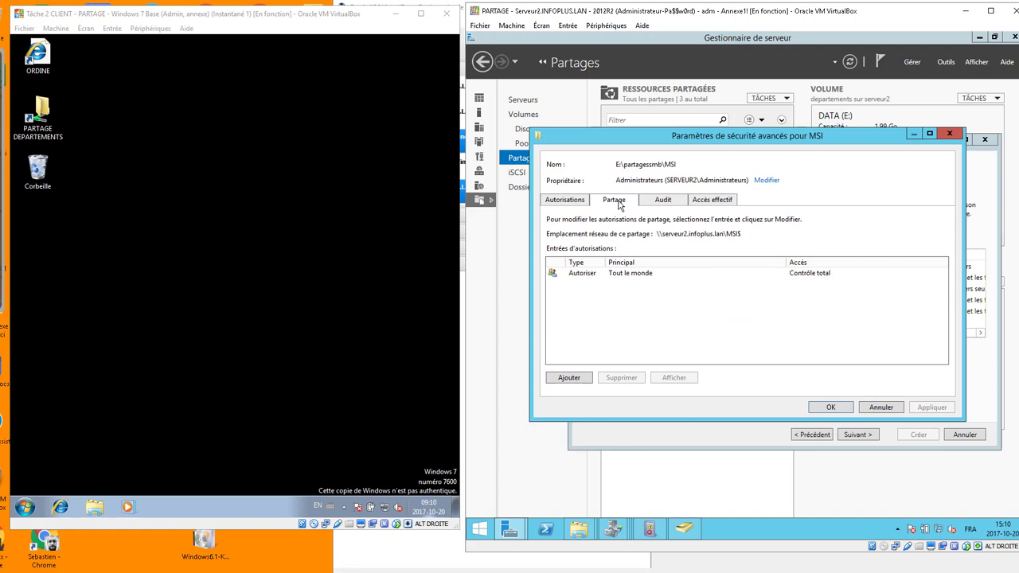
double_click(582, 275)
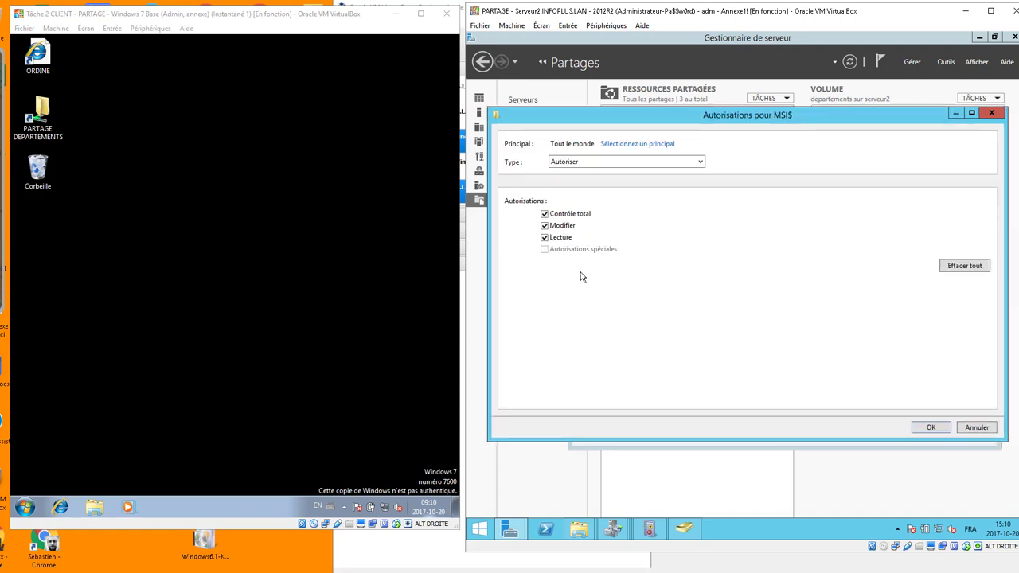
left_click(544, 214)
left_click(544, 227)
left_click(930, 427)
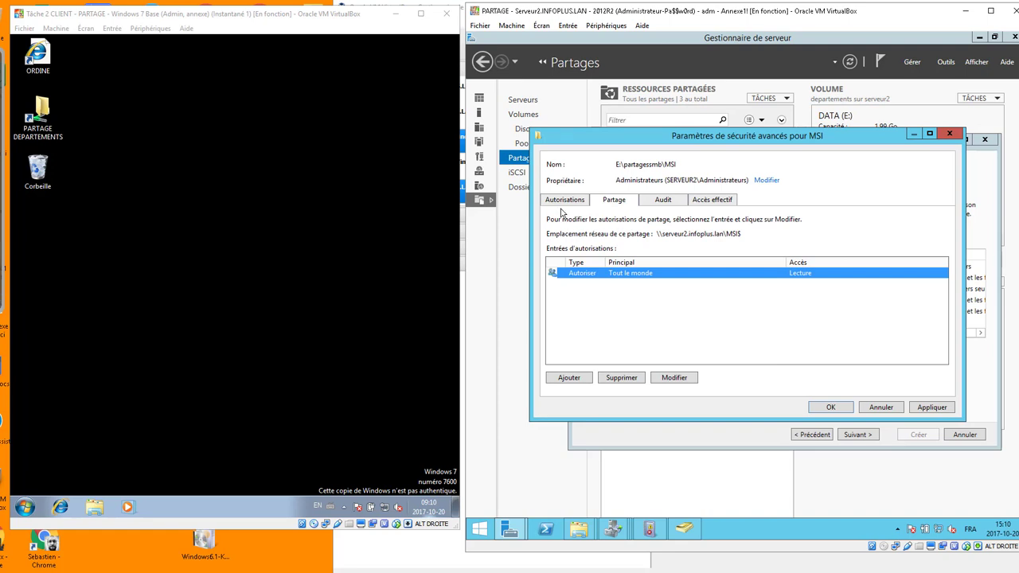
Add Admins du domaine to the share permissions with Contrôle total.
left_click(562, 205)
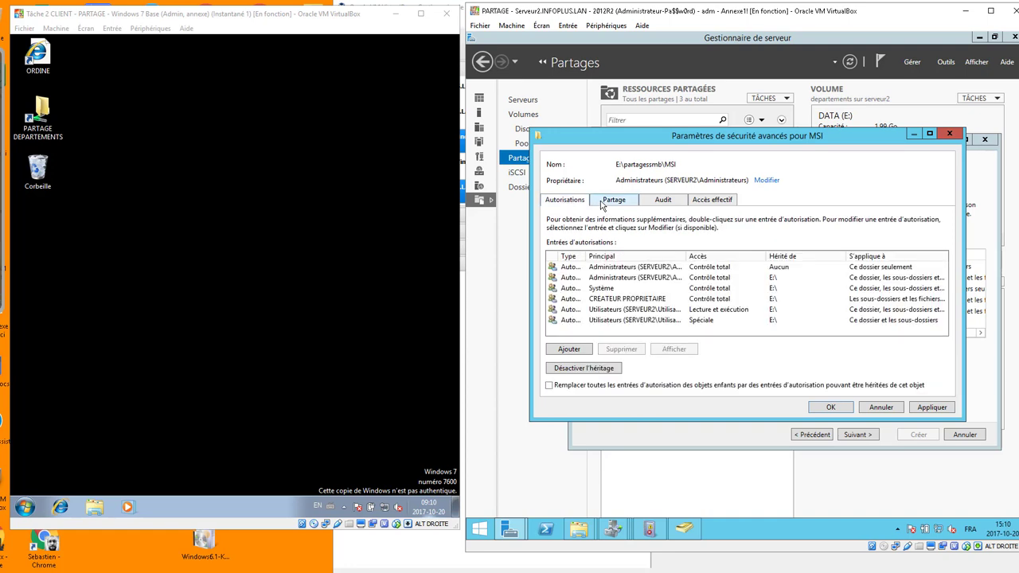
left_click(602, 205)
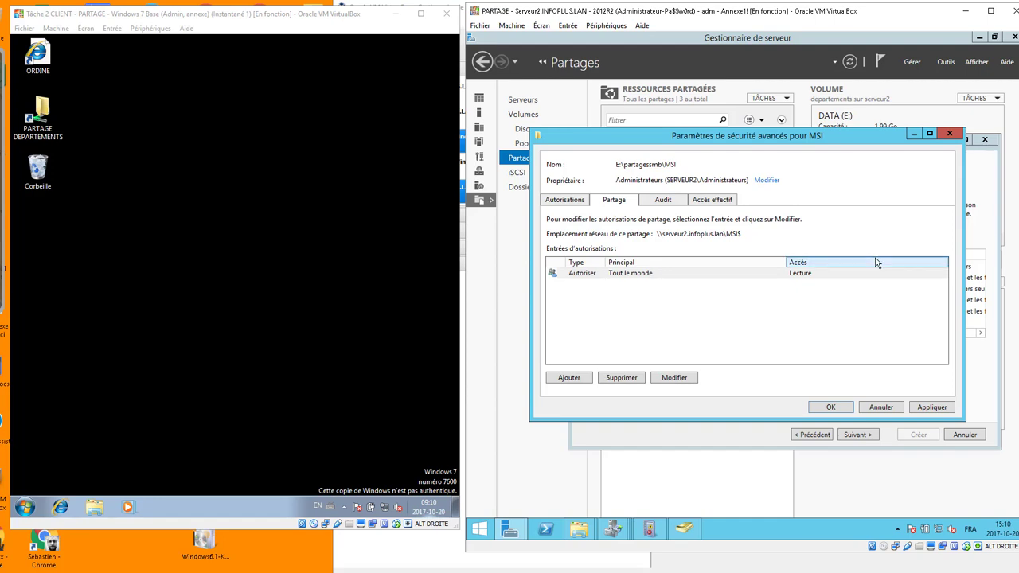
left_click(568, 377)
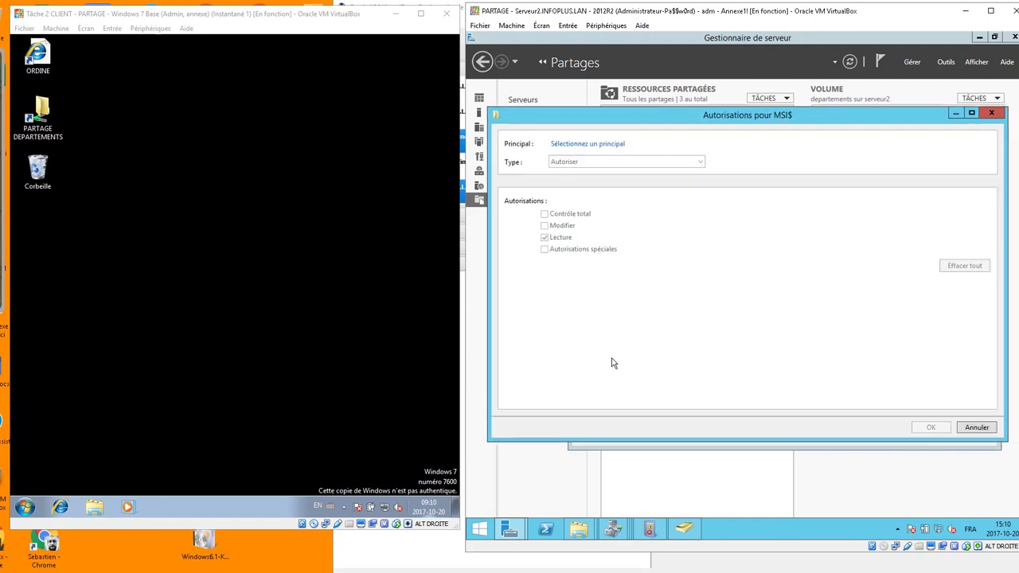
left_click(581, 144)
type("admin")
key("Return")
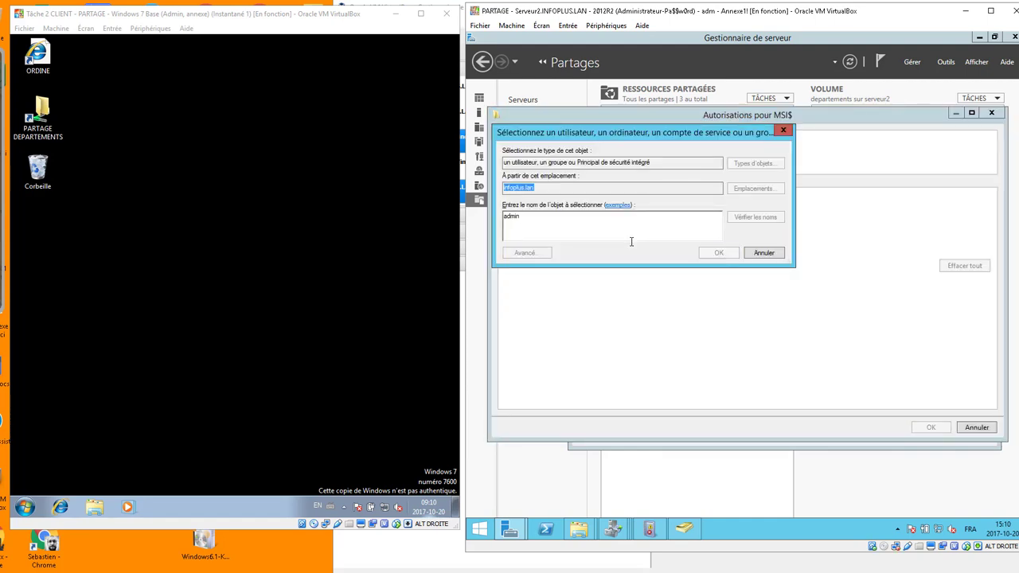
double_click(542, 254)
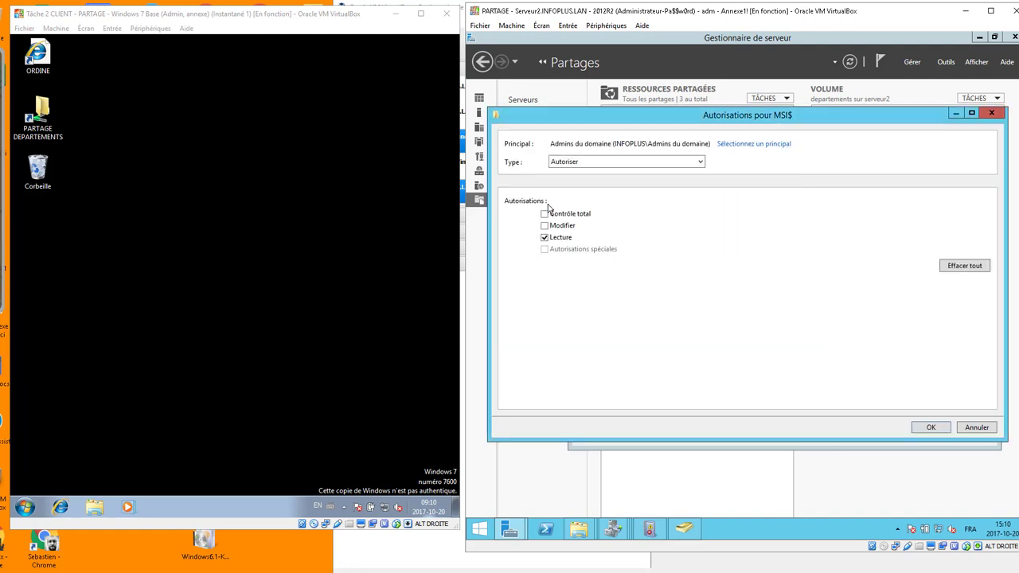
left_click(545, 214)
left_click(932, 428)
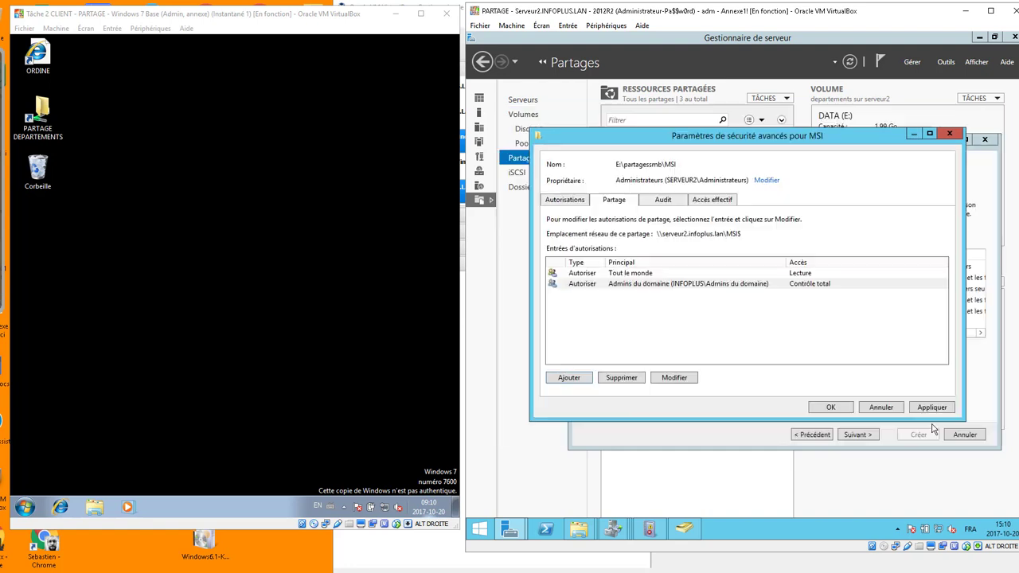
Inspect the MSI folder's inherited Utilisateurs entries, which cannot be deleted while inherited.
left_click(568, 205)
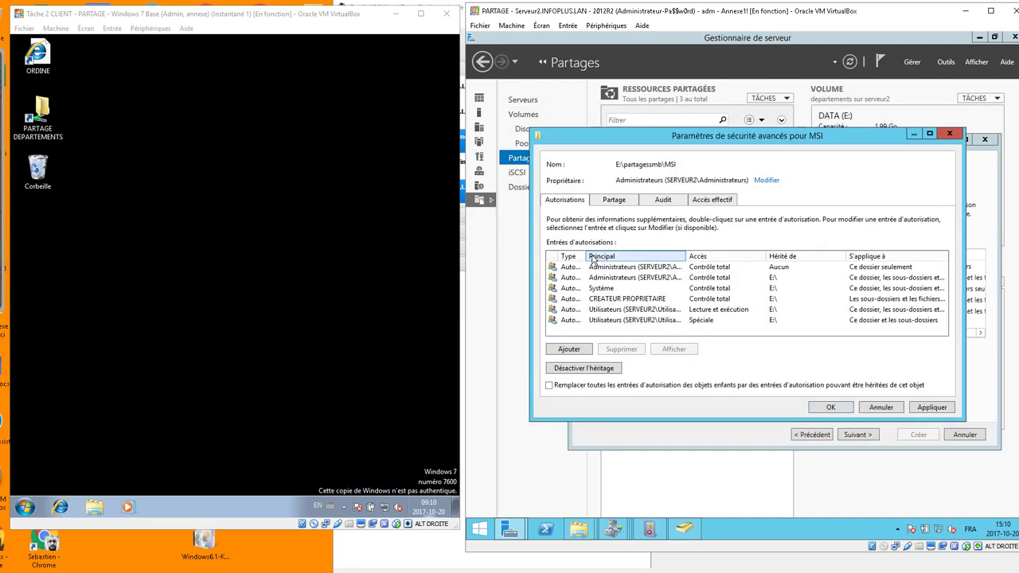
left_click_drag(594, 256, 613, 254)
left_click_drag(709, 256, 731, 256)
left_click(681, 311)
left_click(682, 321)
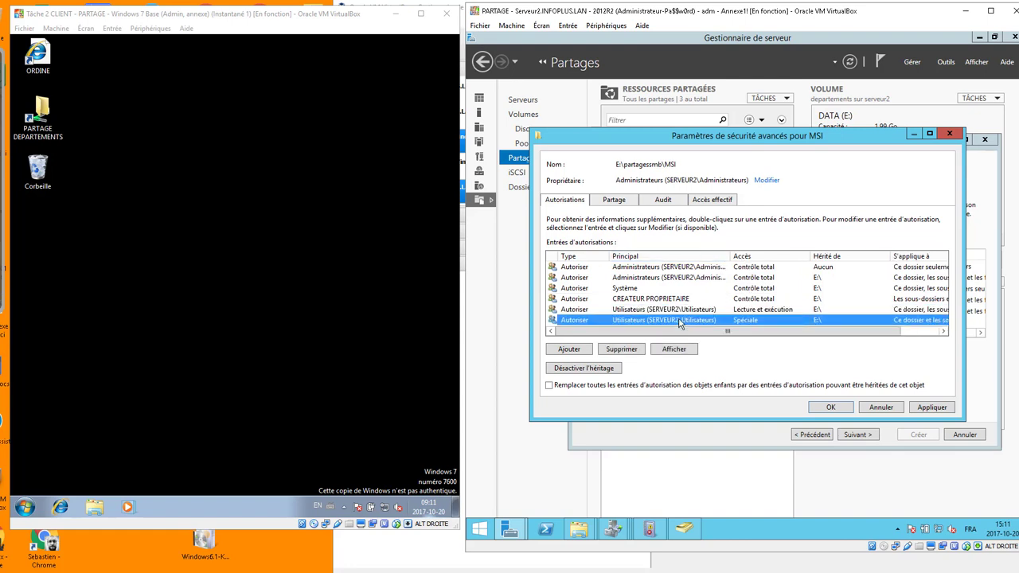
left_click(682, 310)
left_click(683, 320)
left_click(635, 350)
left_click(850, 337)
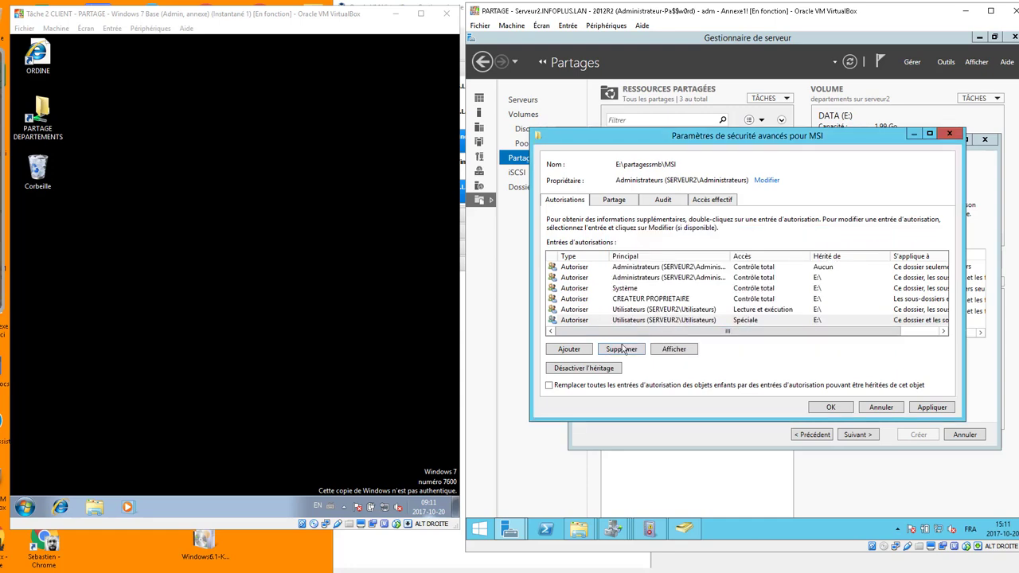
Disable inheritance, convert entries to explicit, and delete both Utilisateurs entries.
left_click(583, 368)
left_click(662, 277)
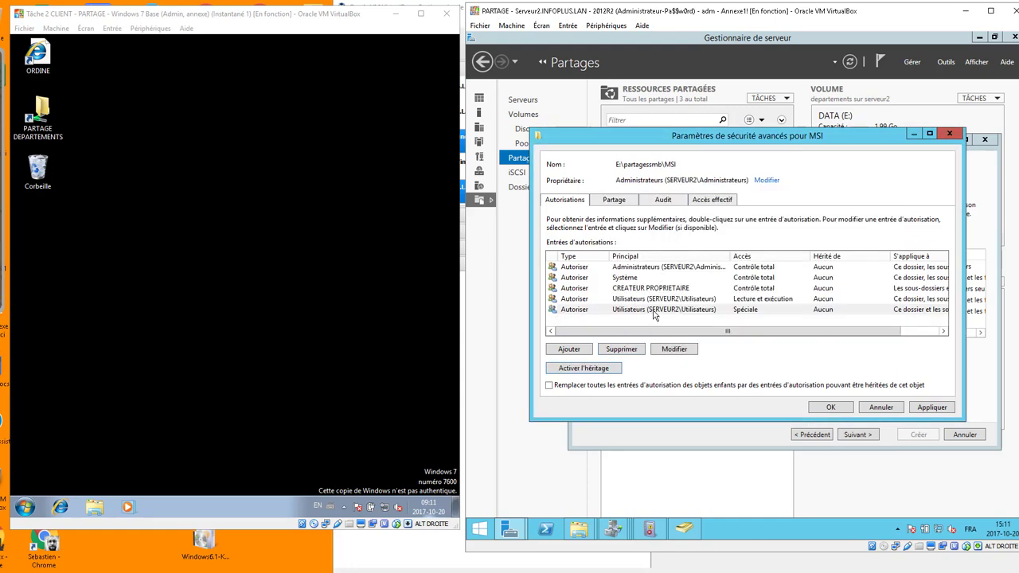
left_click(654, 312)
left_click(633, 350)
left_click(632, 351)
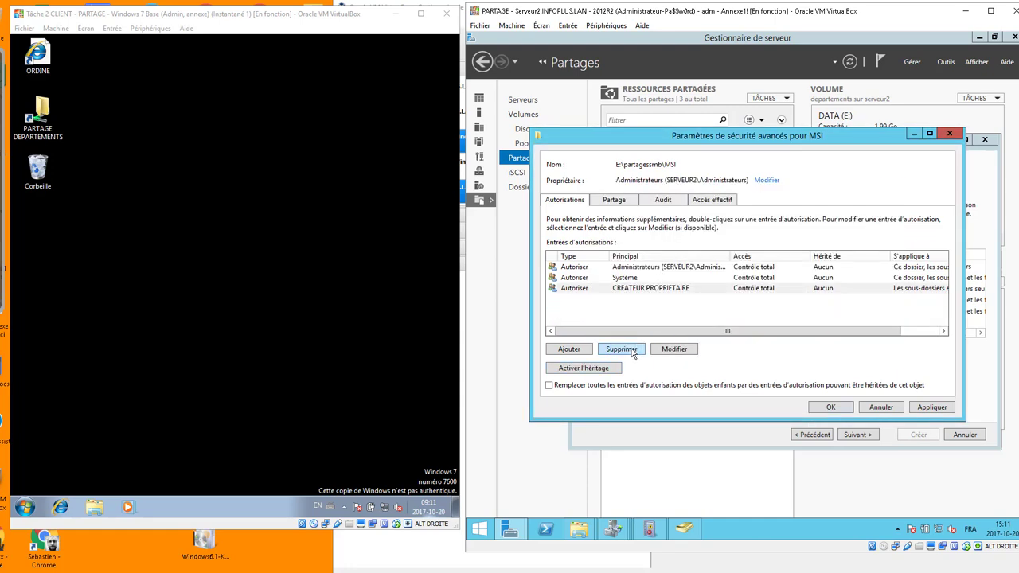
Grant Utilisateurs du domaine the default Lecture et exécution permission on the folder.
left_click(576, 352)
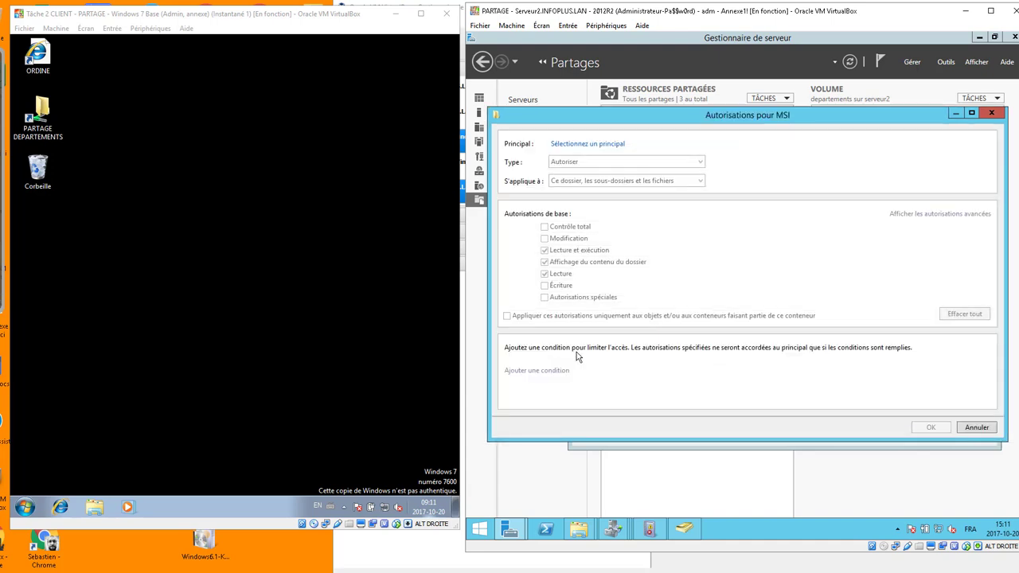
left_click(587, 144)
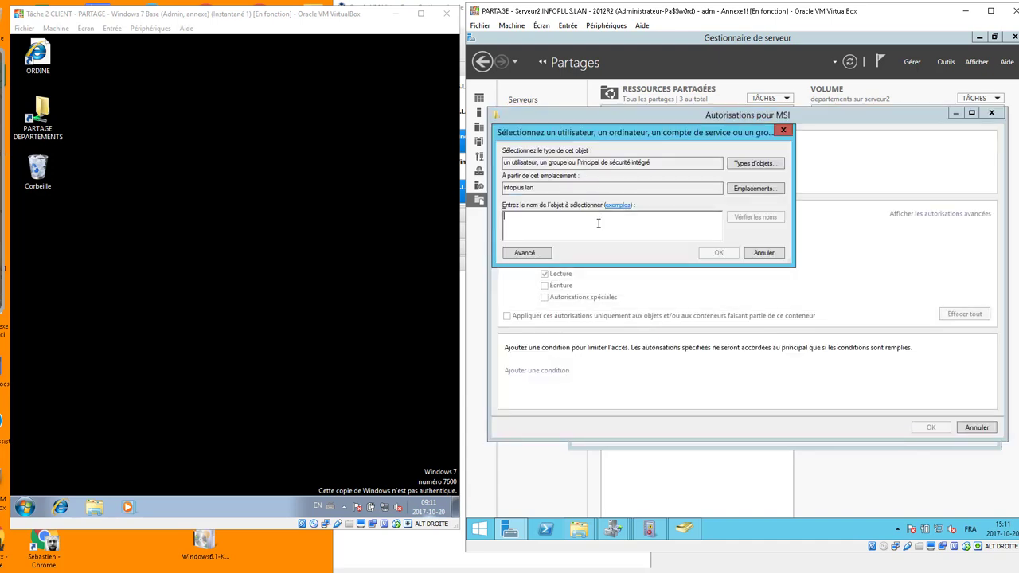
type("u")
key("Return")
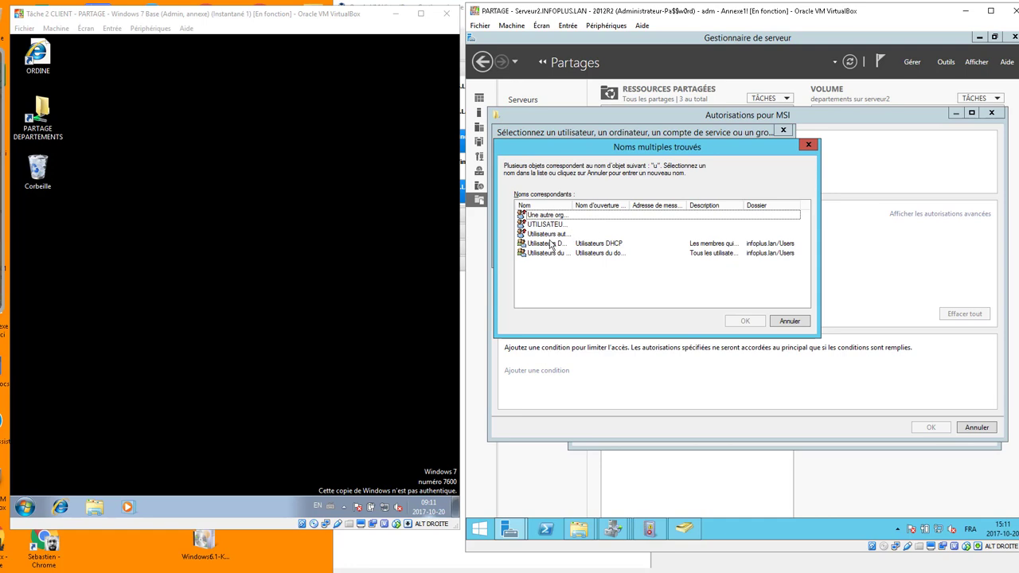
double_click(549, 253)
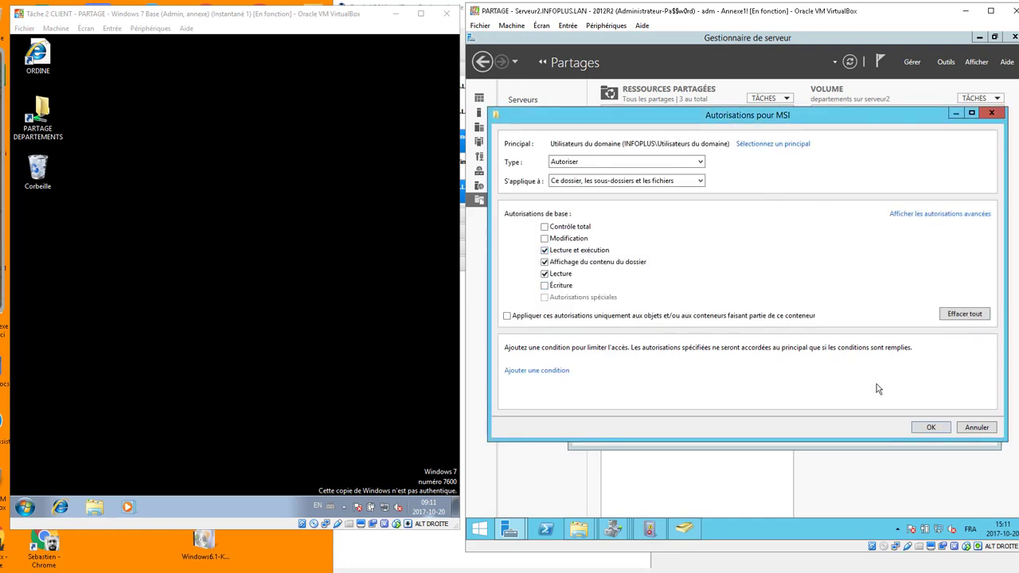
left_click(925, 429)
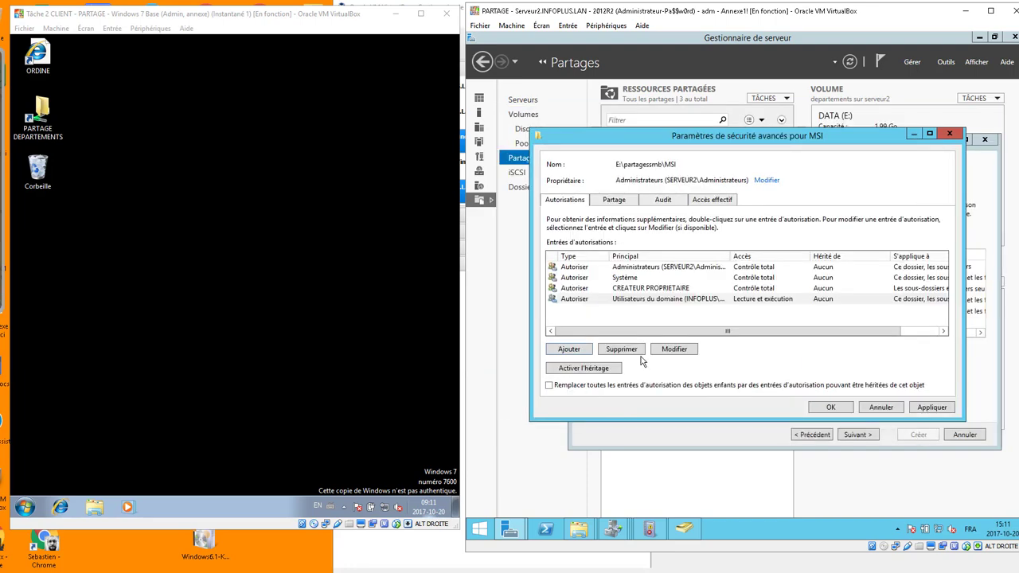
Add Admins du domaine with Contrôle total to the MSI folder's NTFS permissions.
left_click(614, 200)
left_click(570, 200)
left_click(582, 352)
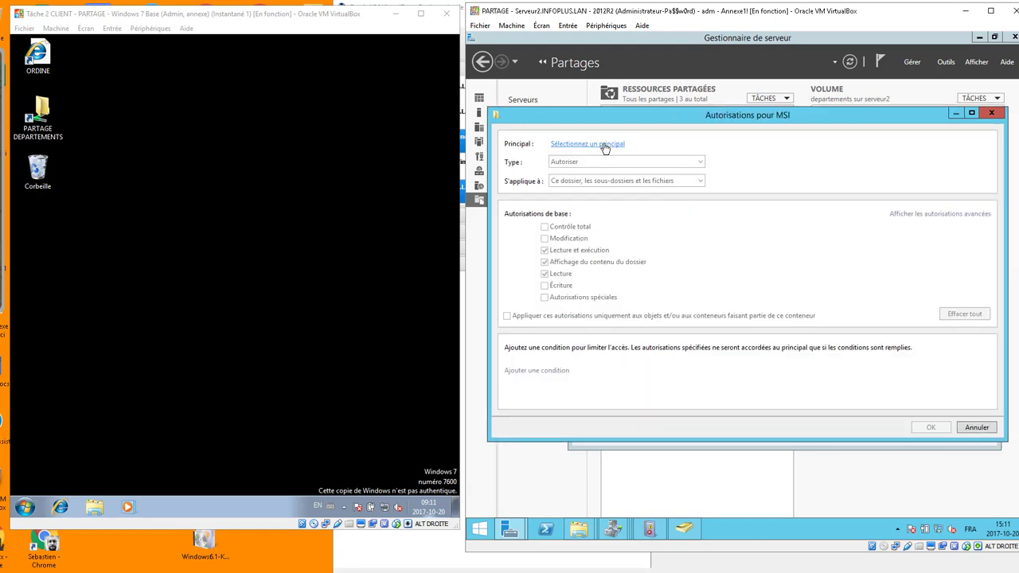
left_click(602, 143)
type("adm")
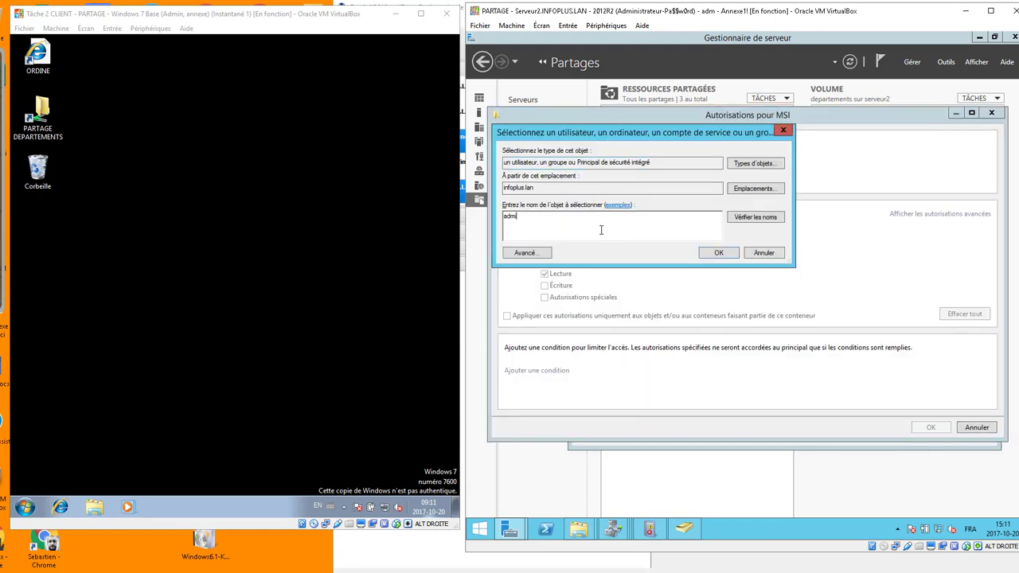
key("Return")
double_click(548, 252)
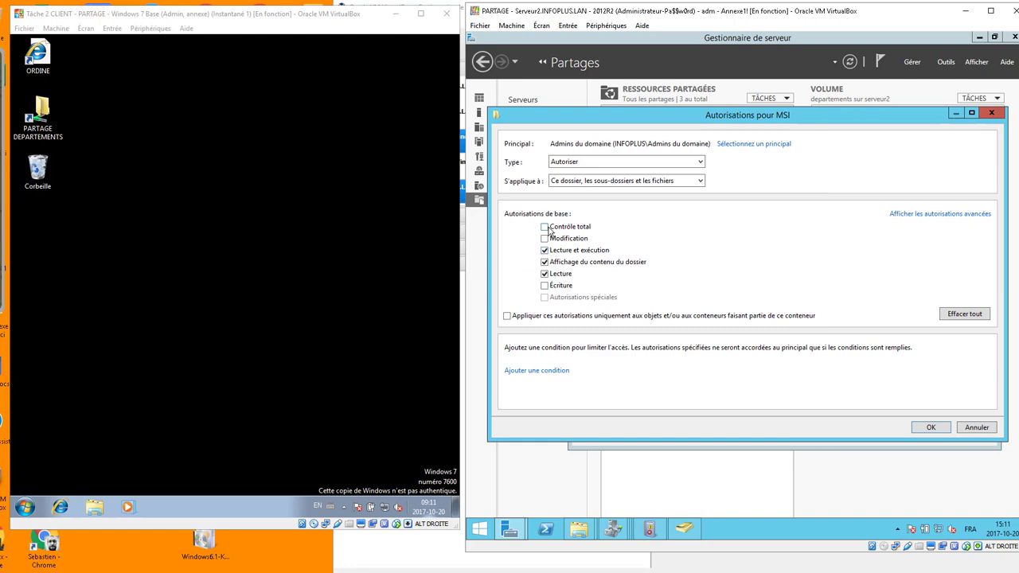
left_click(545, 227)
left_click(930, 428)
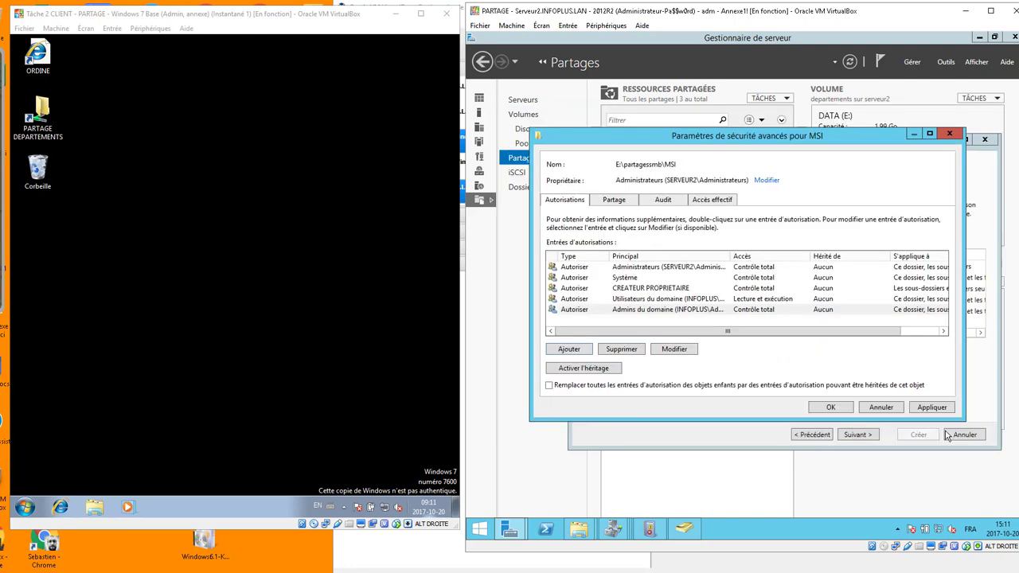
Review the share and NTFS permission entries for the MSI folder.
left_click(617, 200)
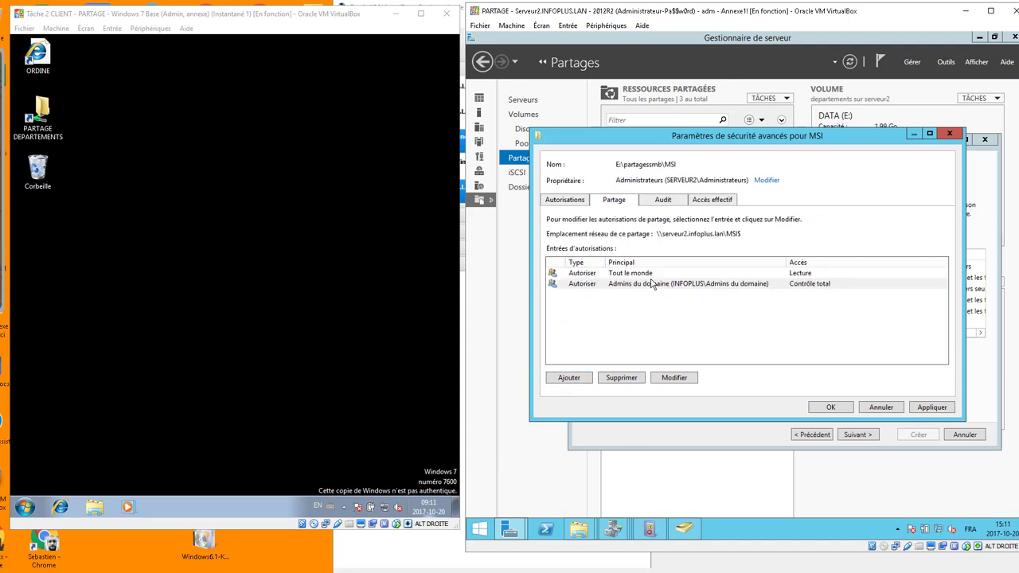
left_click(820, 276)
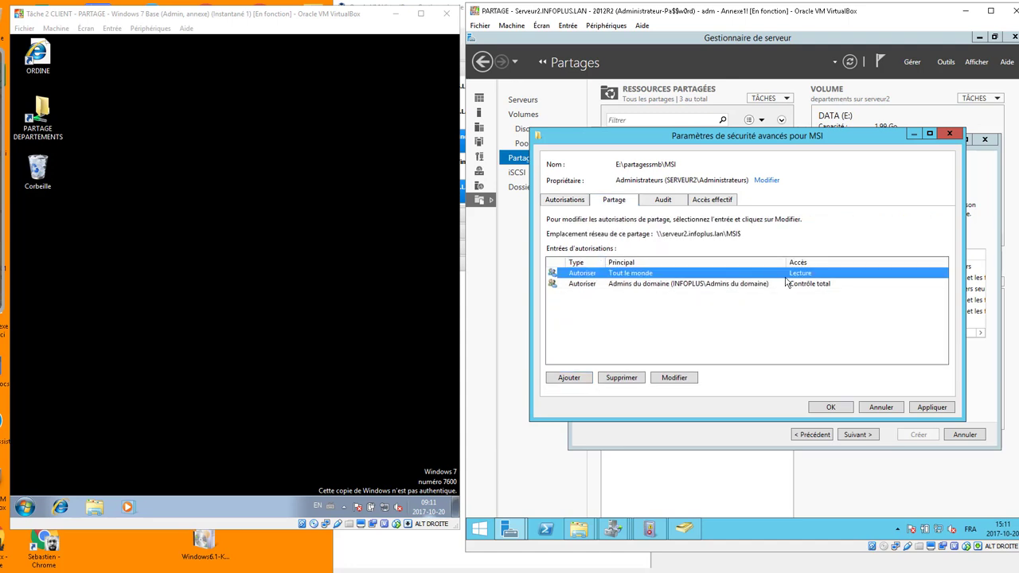
left_click(570, 200)
left_click(643, 300)
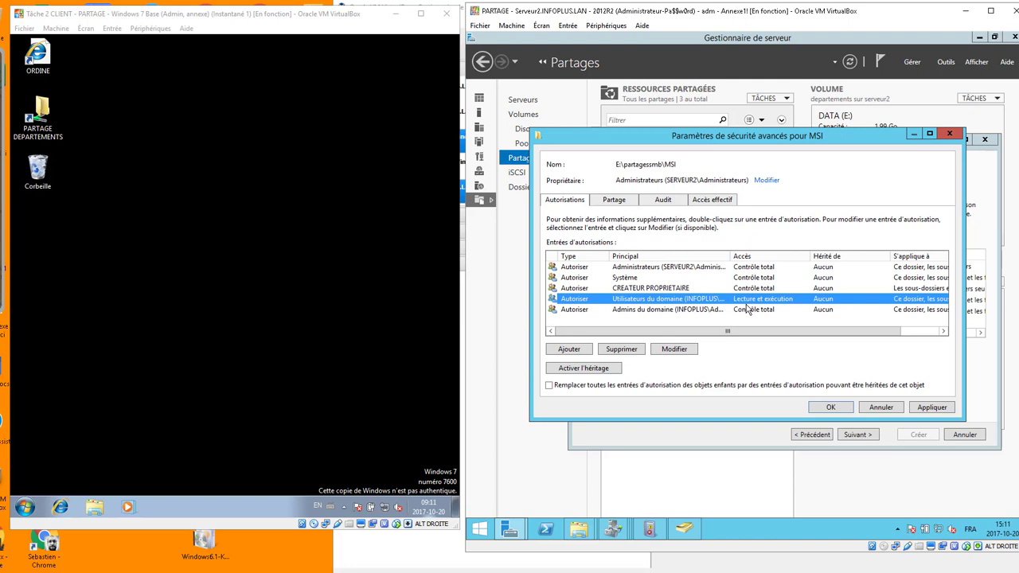
Apply the permissions and finish the wizard to create the MSI$ share at E:\partagessmb\MSI.
left_click(932, 407)
left_click(832, 408)
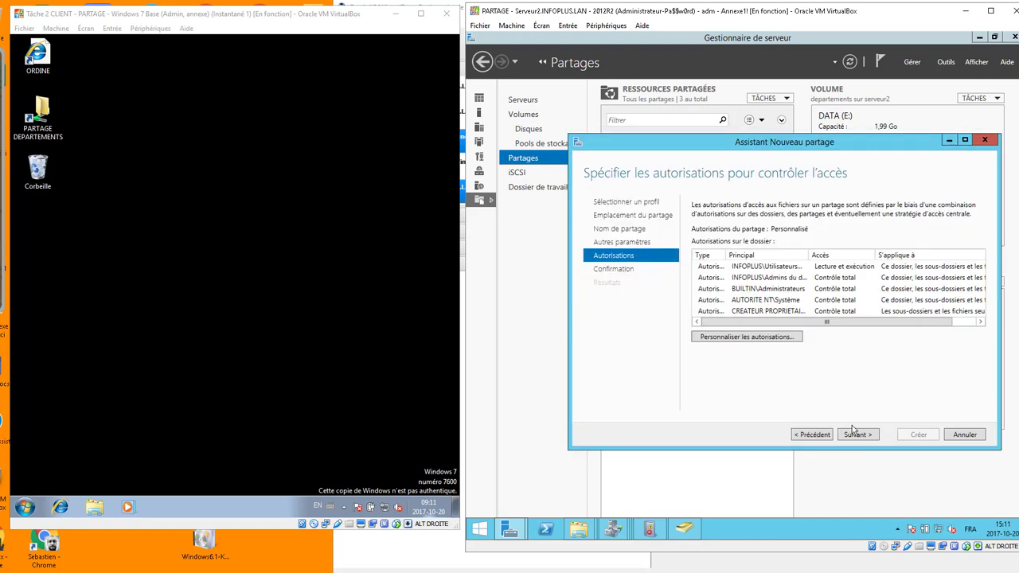
left_click(863, 434)
left_click(917, 435)
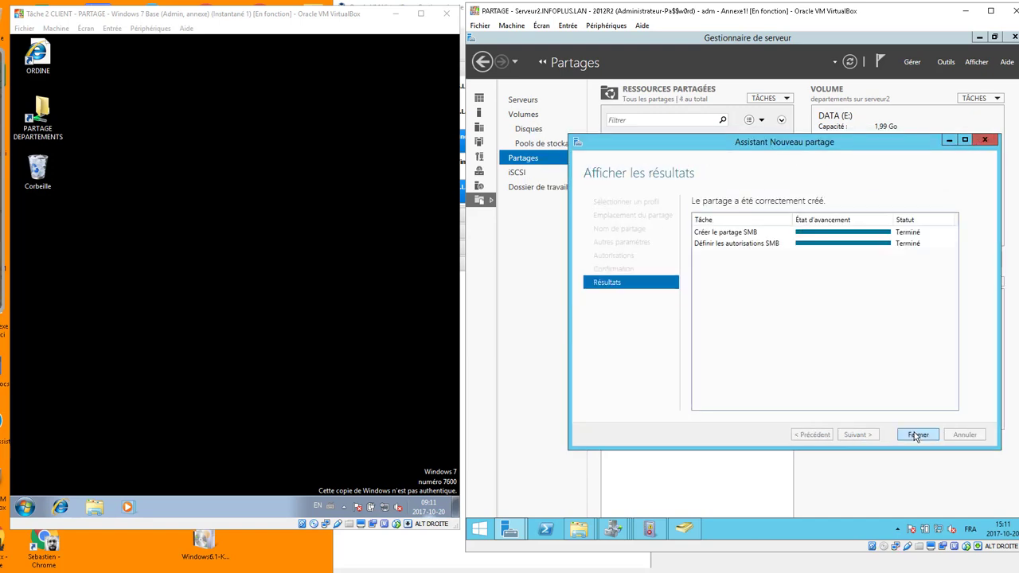
left_click(918, 435)
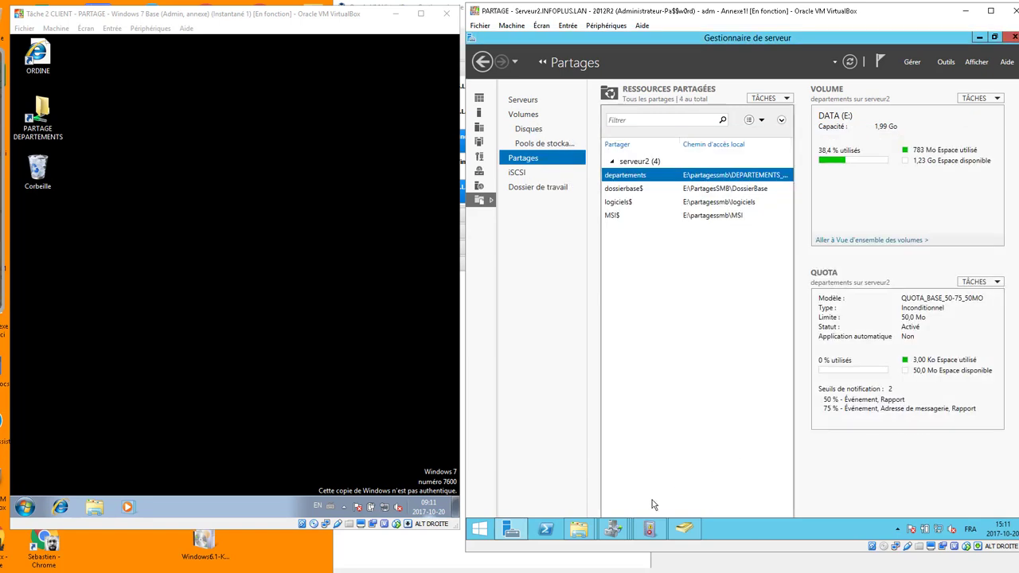
mouse_move(586, 535)
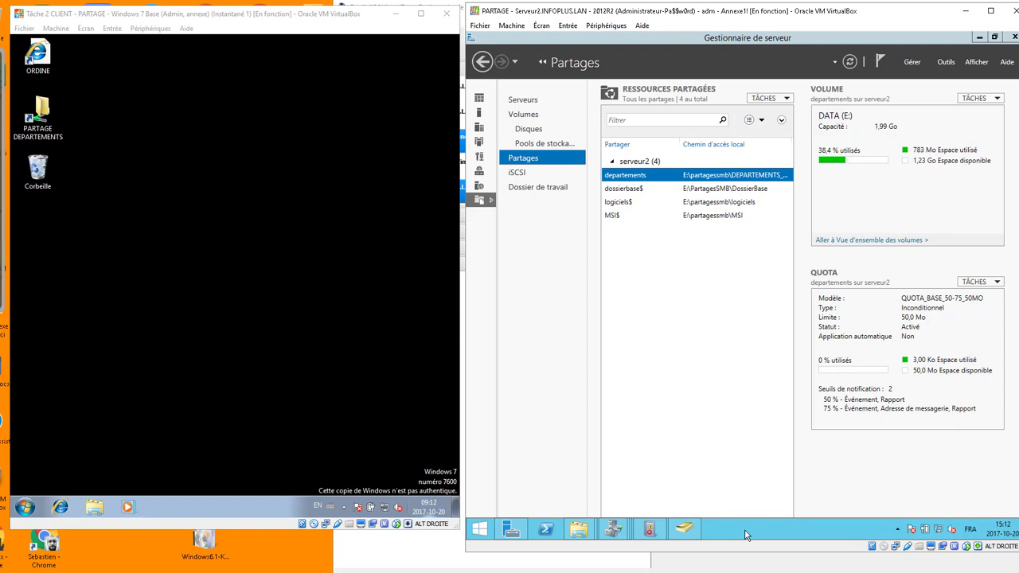
key("super")
In Internet Explorer, browse to ftp://10.27.16.10/Logiciels/MSI/.
left_click(653, 390)
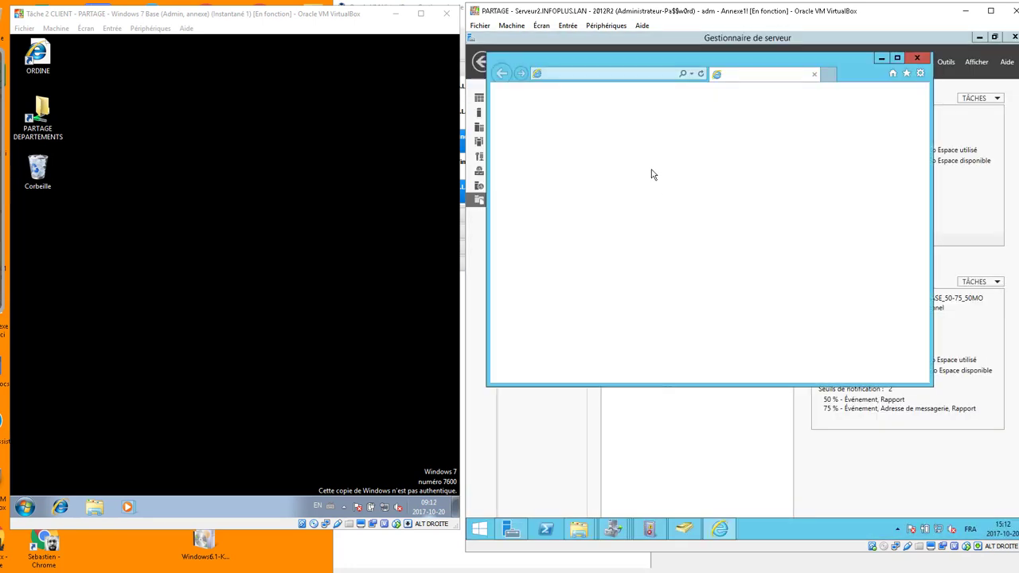
left_click(805, 297)
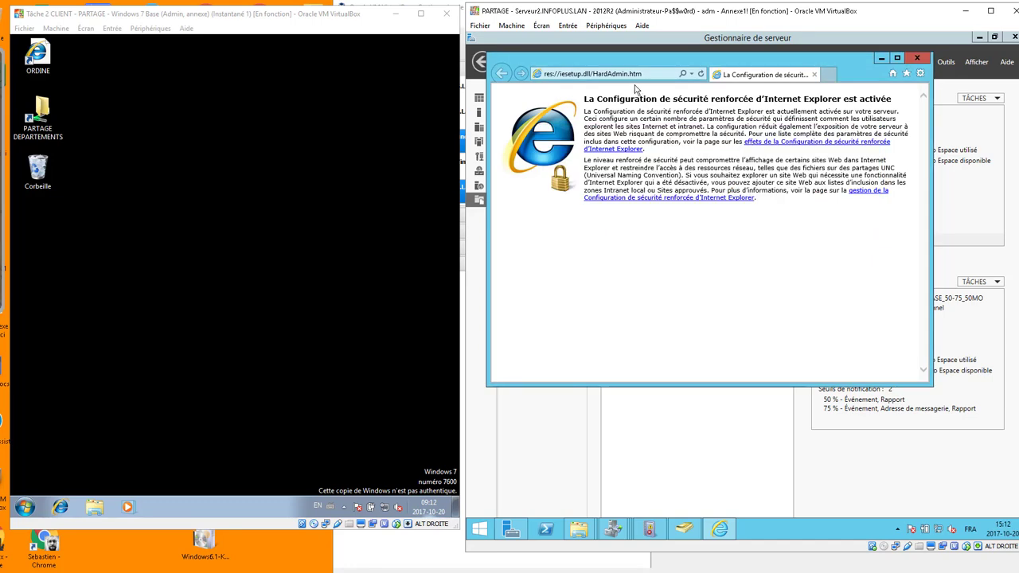
left_click(655, 72)
type("ftp://")
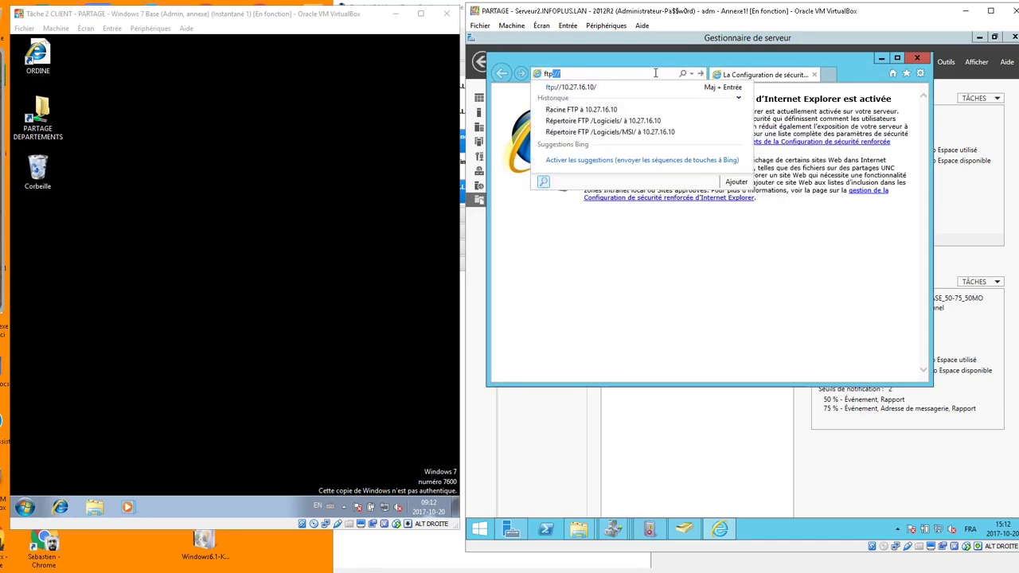
key("Down")
key("Return")
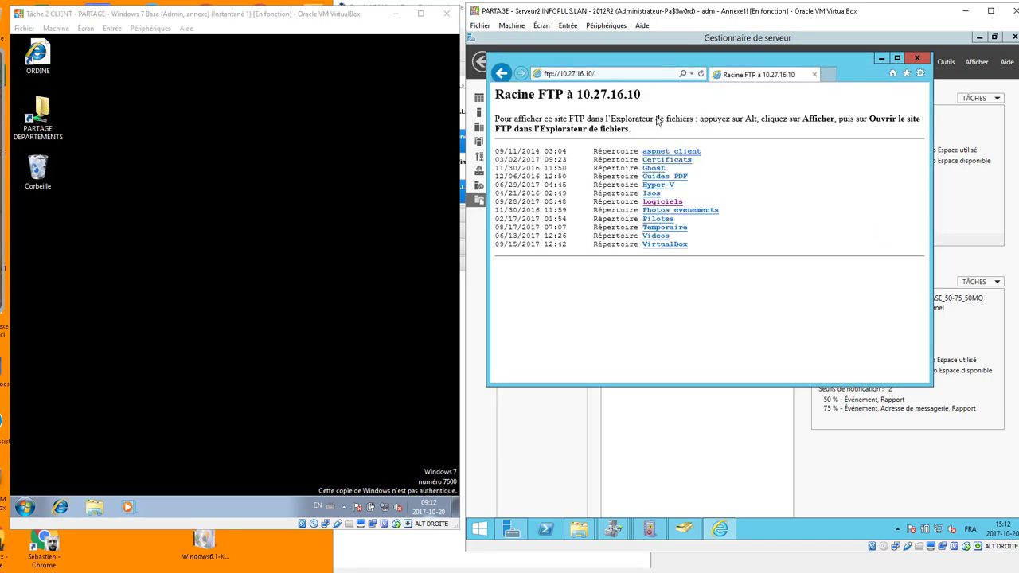
left_click(663, 202)
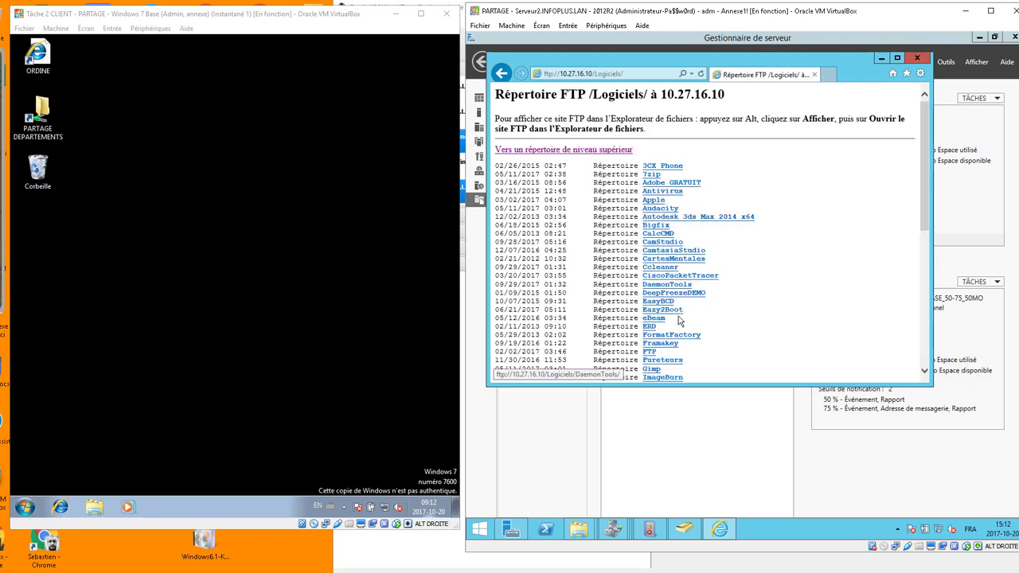
scroll(654, 357, "down", 2)
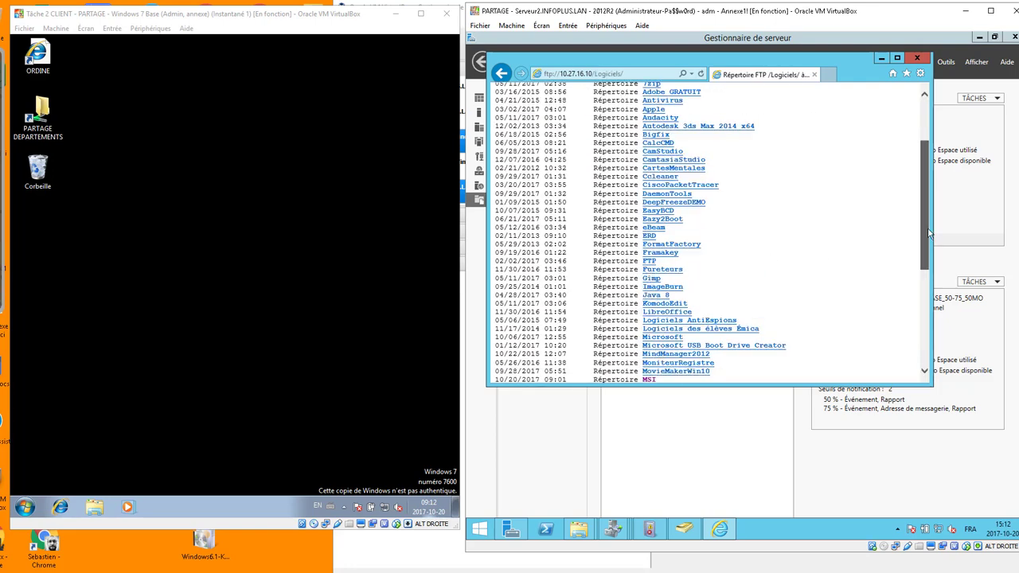
scroll(930, 233, "down", 1)
left_click(655, 371)
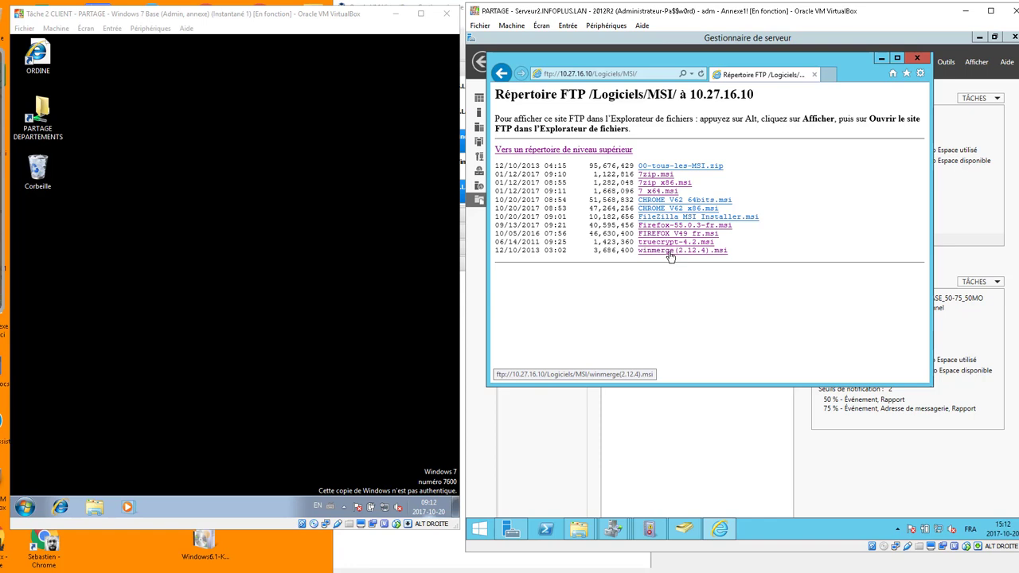
Save 7zip_x86.msi, CHROME V62 64bits.msi, CHROME V62 x86.msi and FileZilla MSI Installer.msi.
left_click(656, 185)
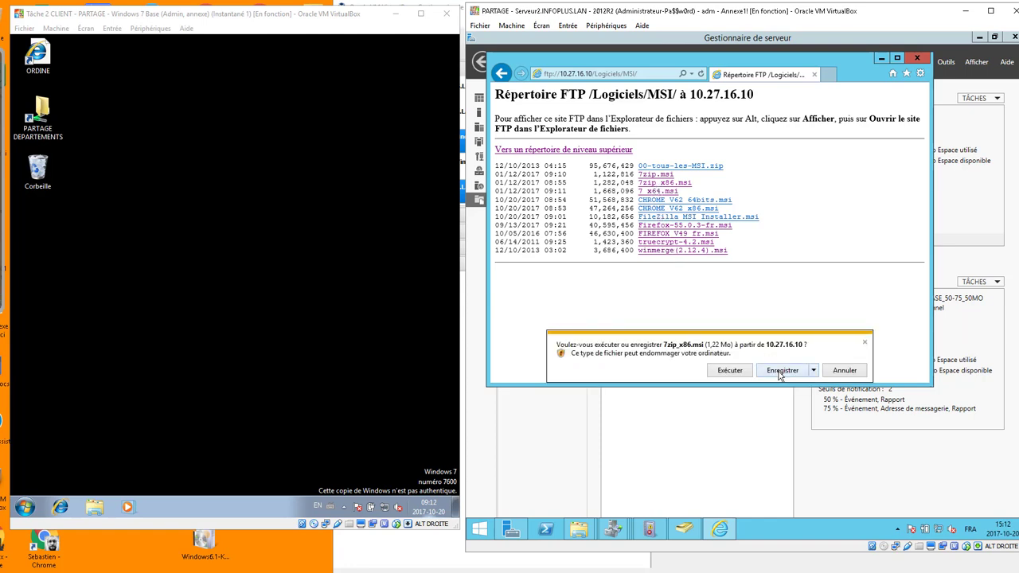
left_click(779, 373)
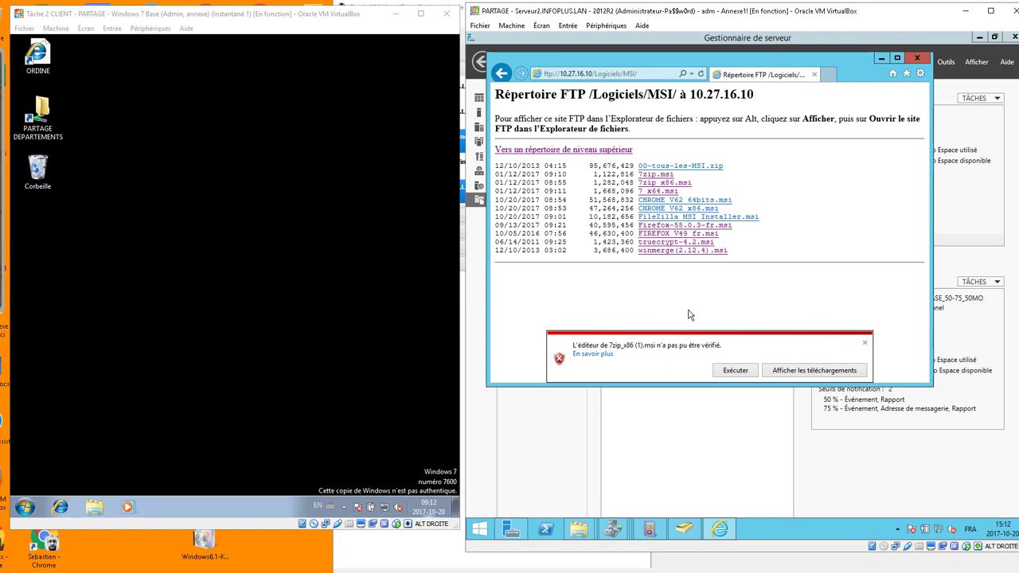
left_click(693, 201)
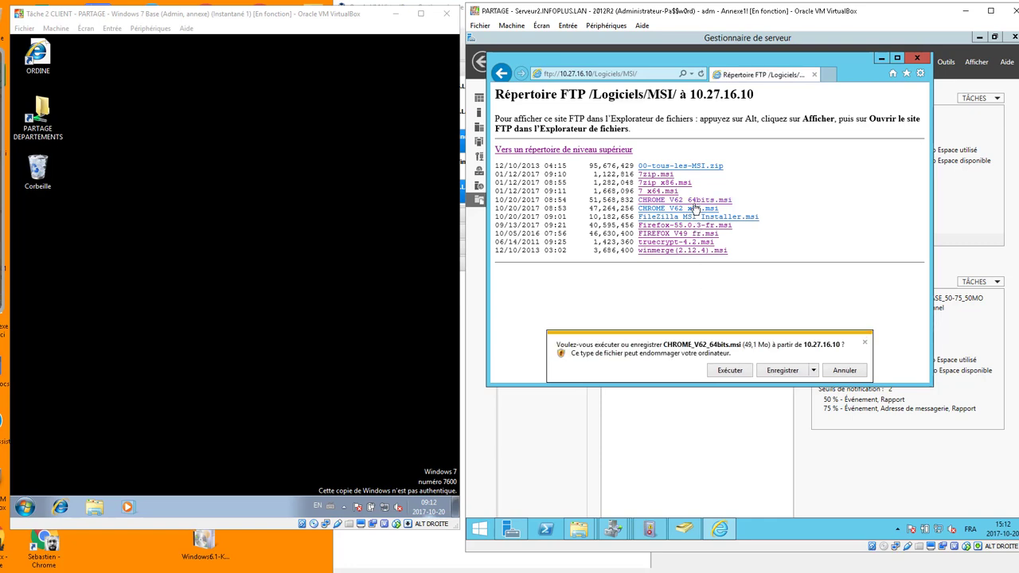
left_click(776, 370)
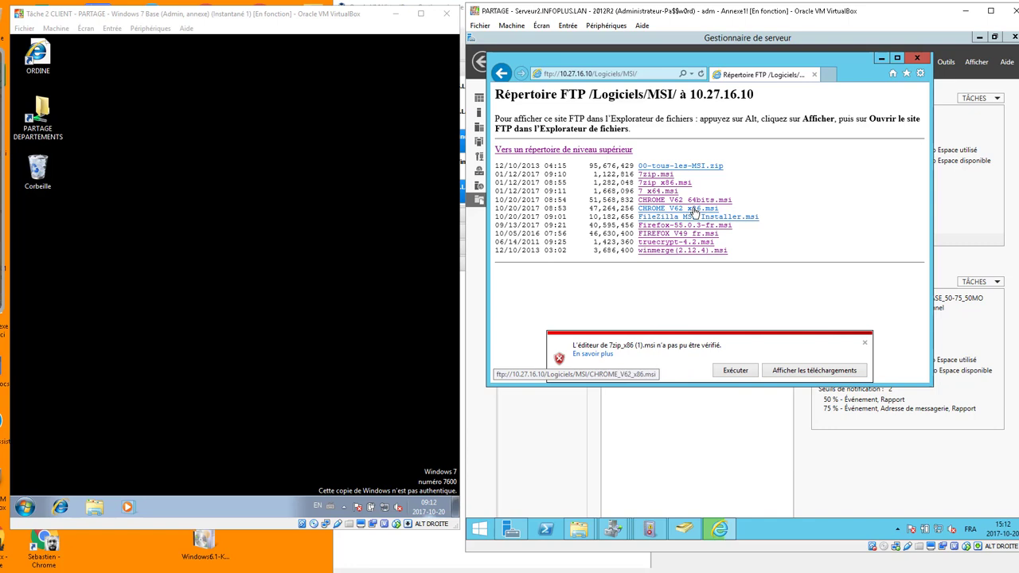
left_click(695, 211)
left_click(787, 372)
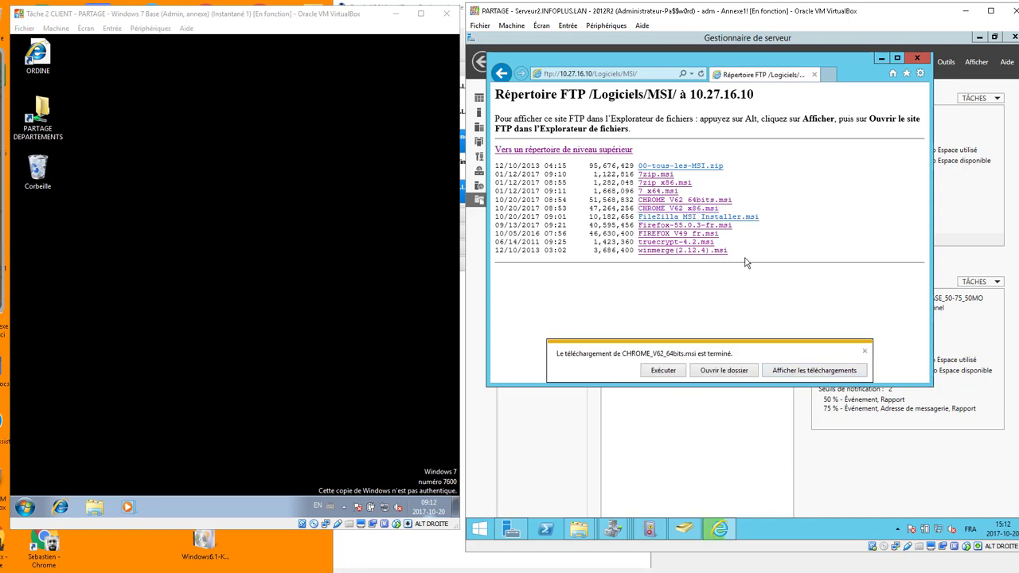
left_click(730, 219)
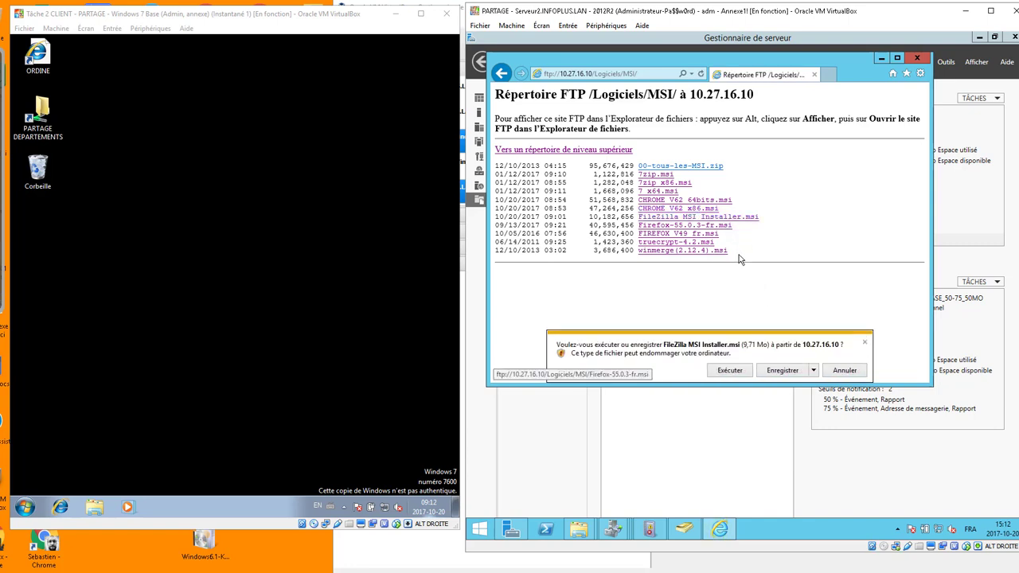
left_click(778, 371)
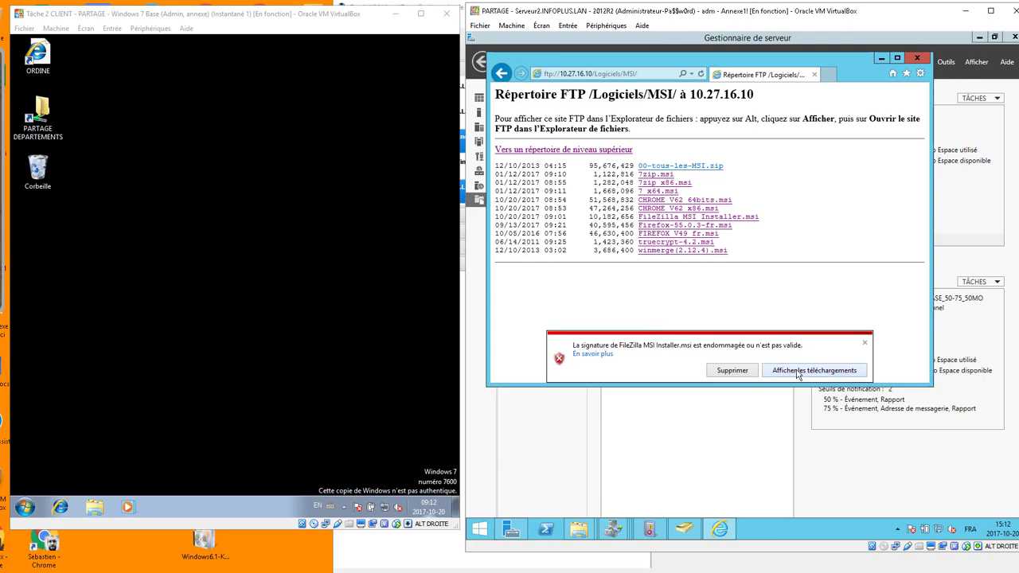
left_click(733, 370)
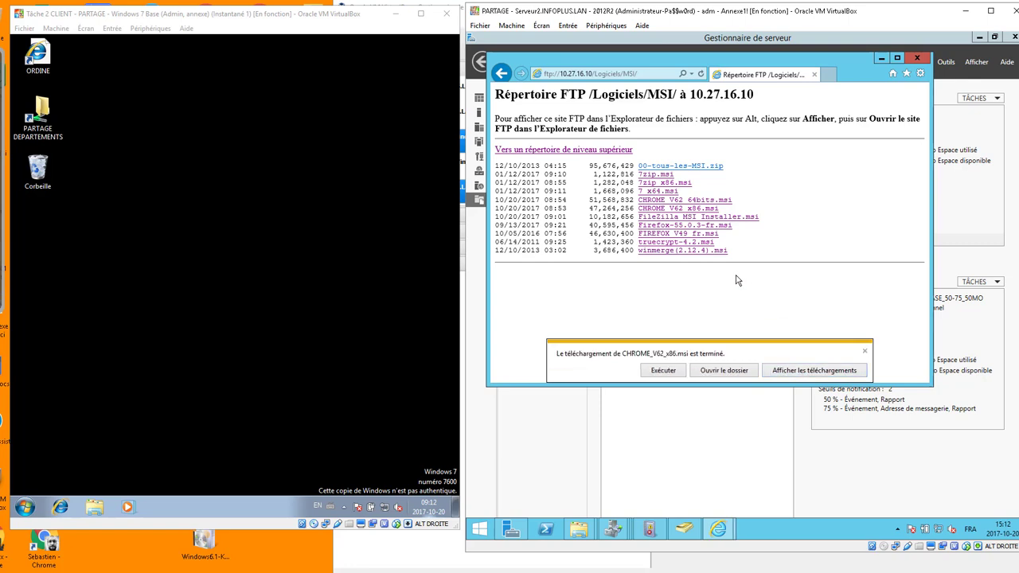
left_click(865, 352)
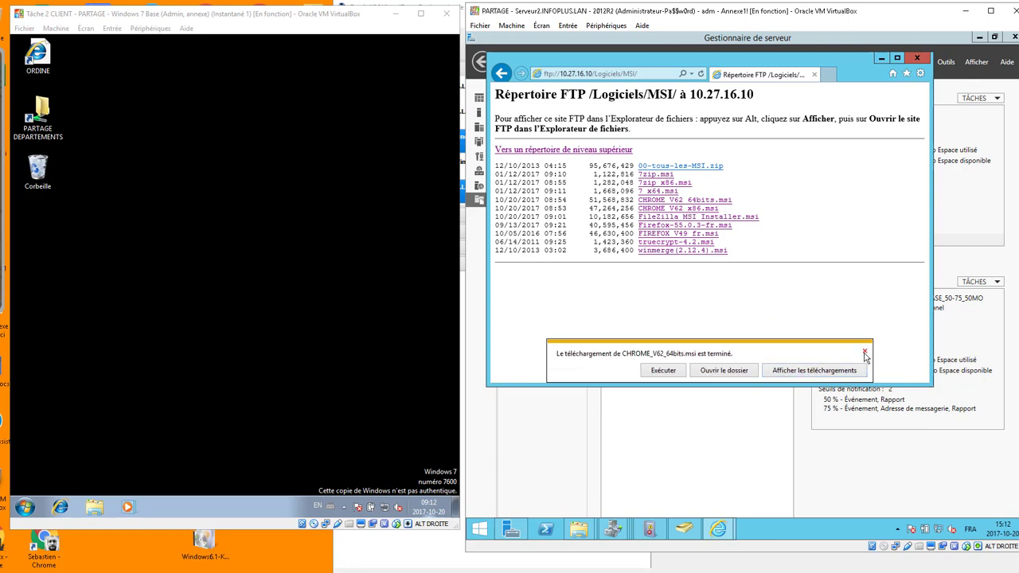
Check the downloads list, then close Internet Explorer.
left_click(814, 370)
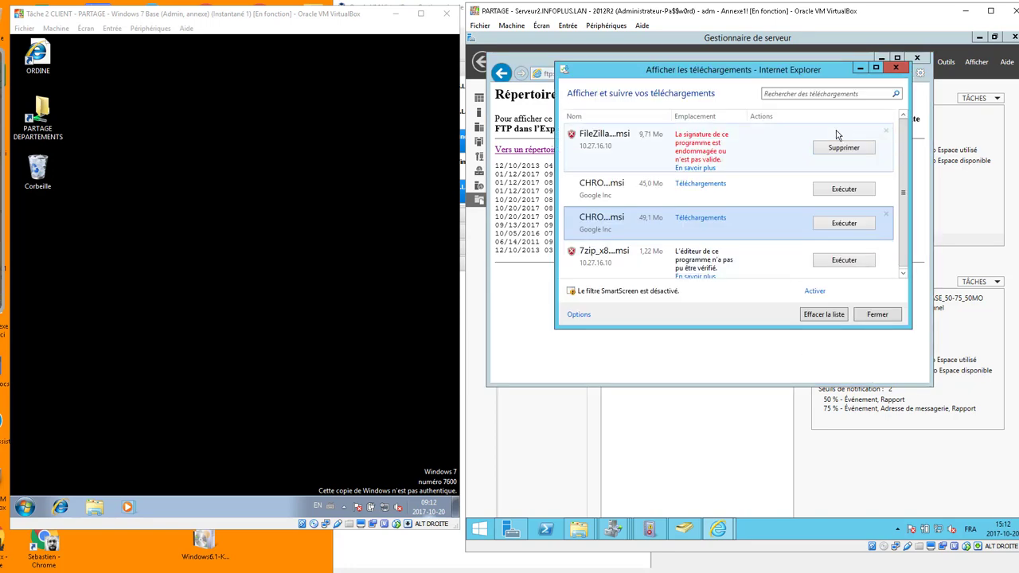
left_click(895, 68)
left_click(917, 58)
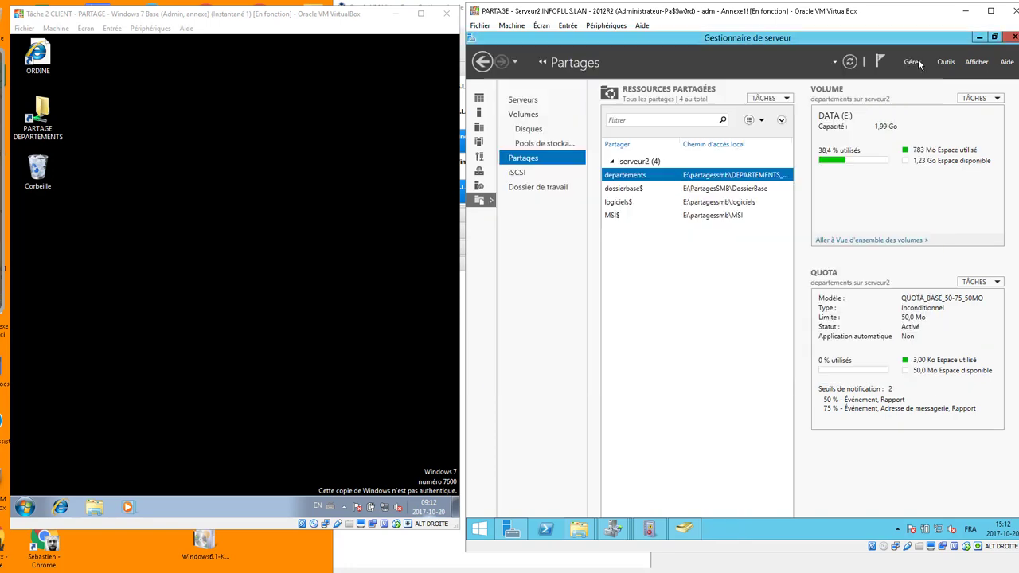
Place Téléchargements and the E:\PartagesSMB\MSI folder side by side in File Explorer.
left_click(978, 37)
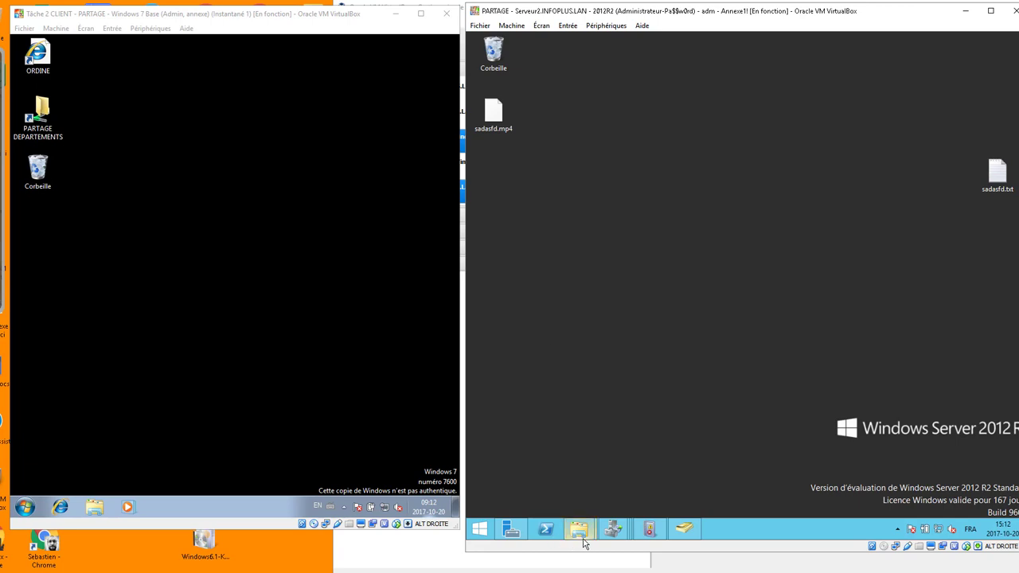
left_click(540, 459)
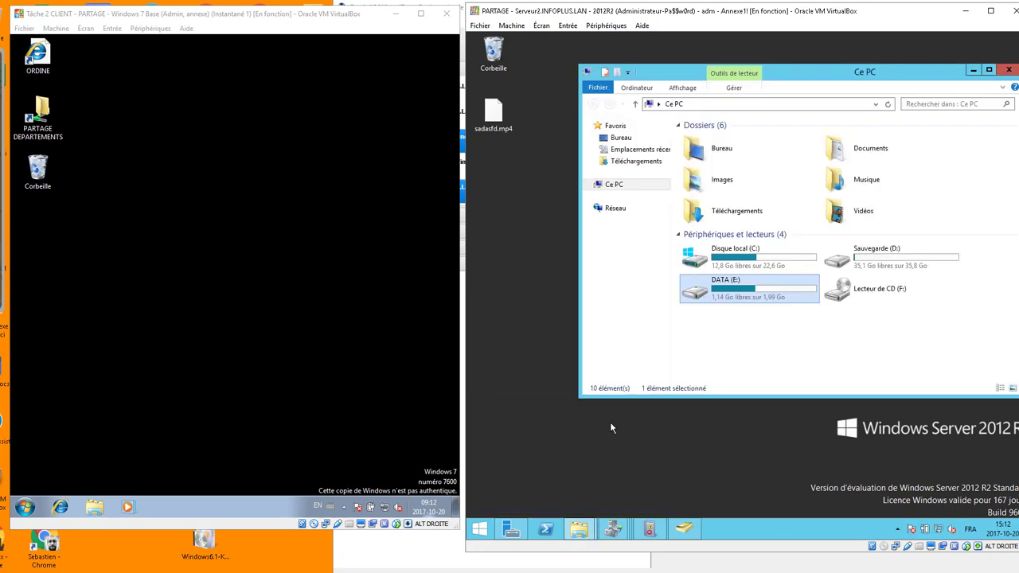
double_click(741, 221)
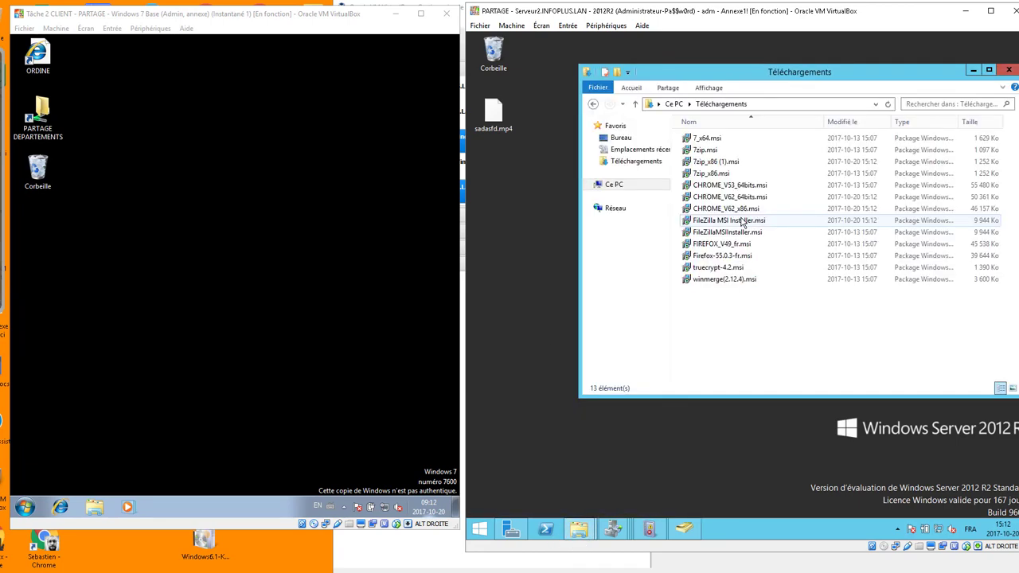
left_click_drag(804, 75, 729, 76)
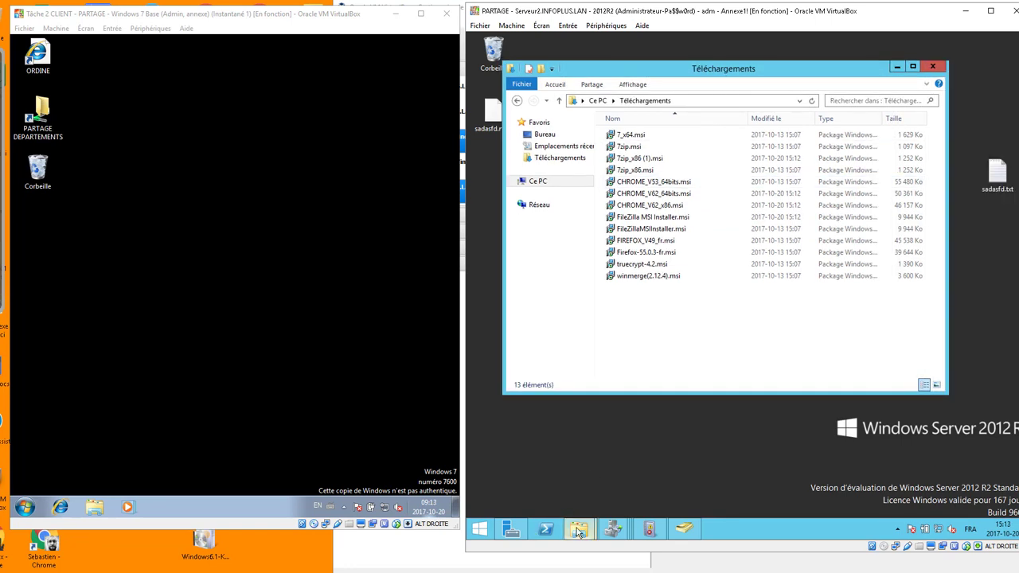
mouse_move(578, 528)
left_click(664, 470)
left_click(617, 191)
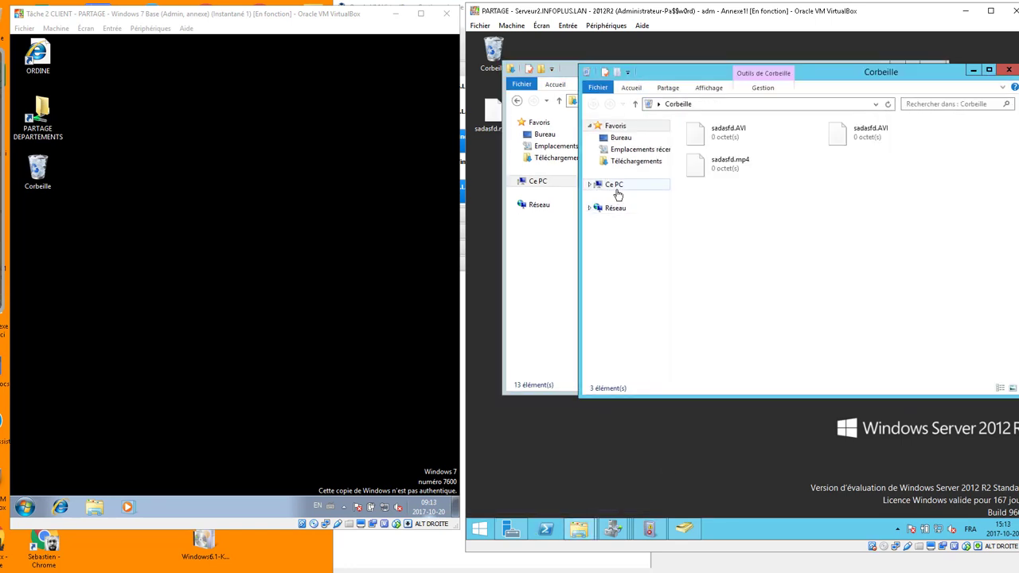
double_click(717, 287)
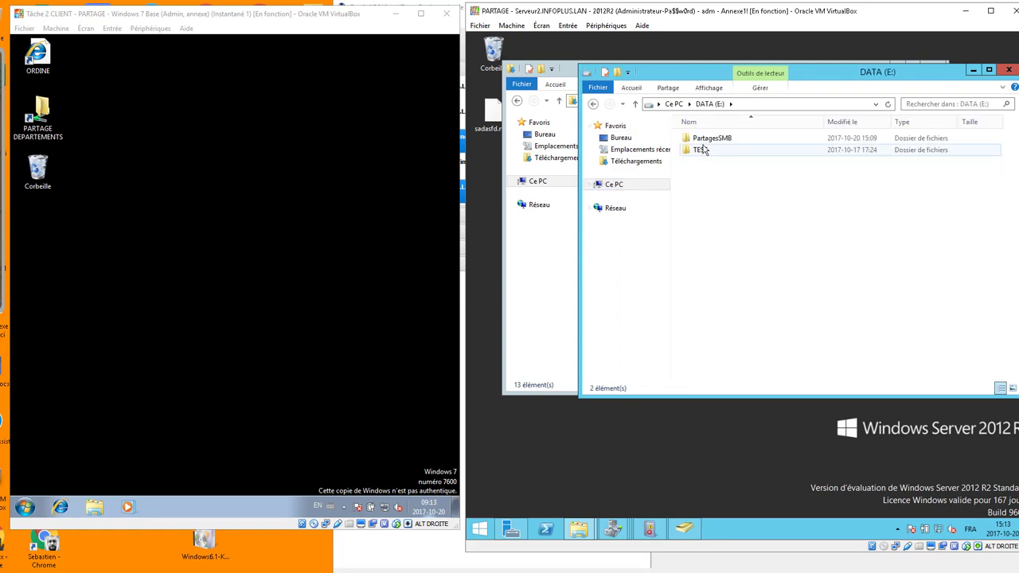
double_click(705, 139)
double_click(701, 173)
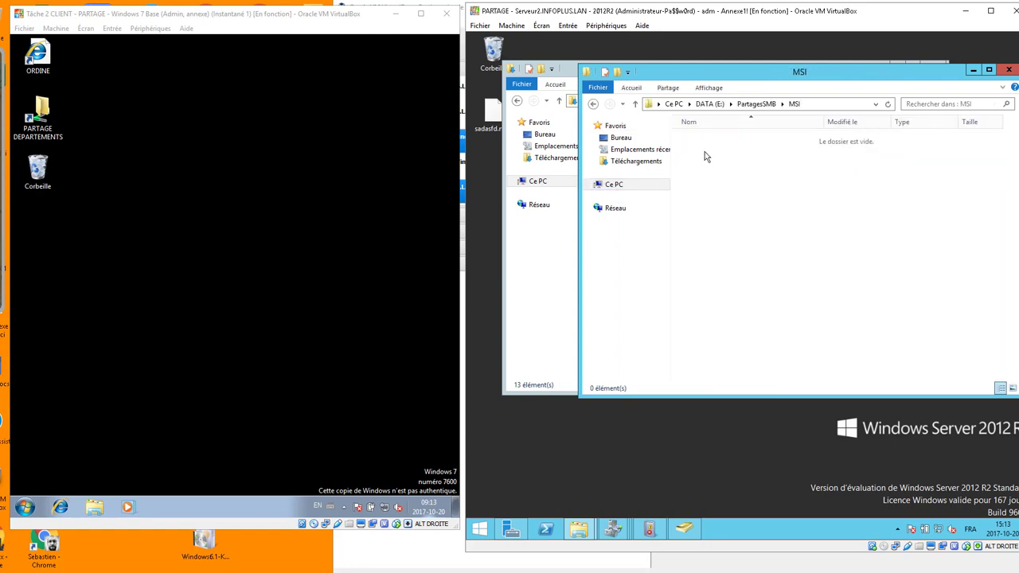
left_click_drag(704, 72, 903, 126)
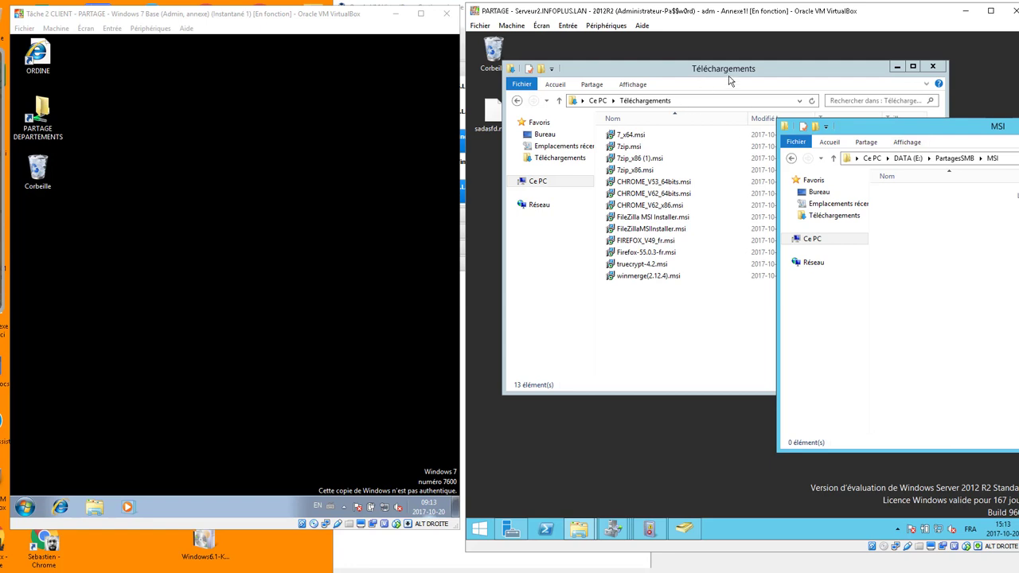
left_click_drag(729, 80, 664, 132)
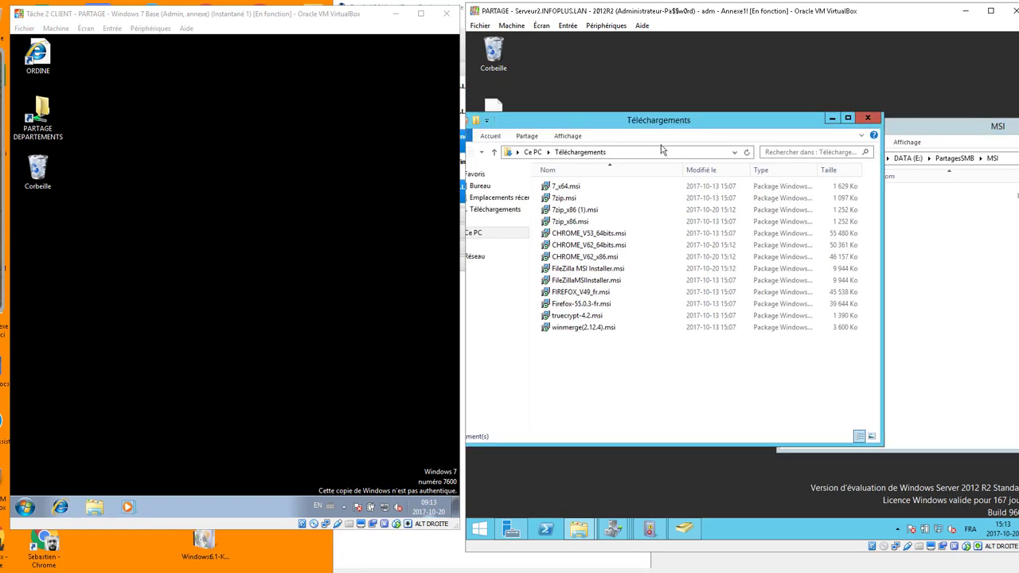
Copy 7zip.msi, CHROME_V62_x86.msi and FileZilla MSI Installer.msi into MSI, then close Téléchargements.
left_click(570, 200)
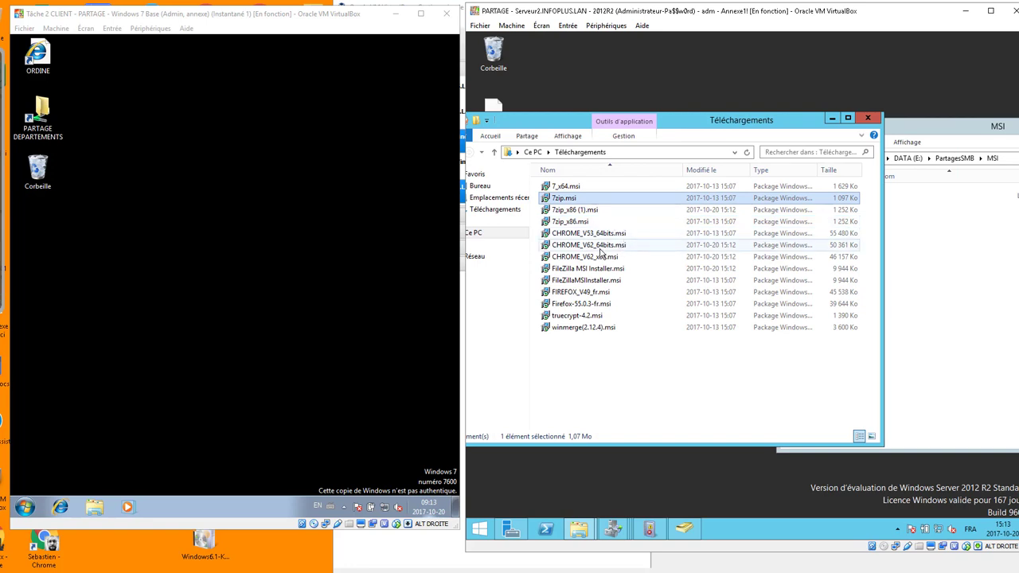
left_click(580, 258, "ctrl")
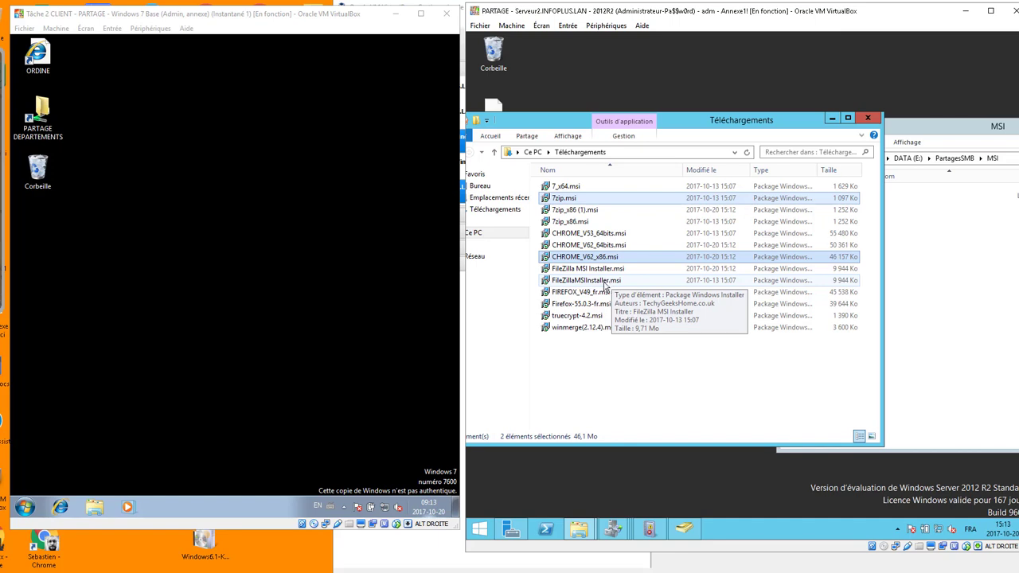
left_click(579, 271, "ctrl")
left_click_drag(582, 270, 952, 320)
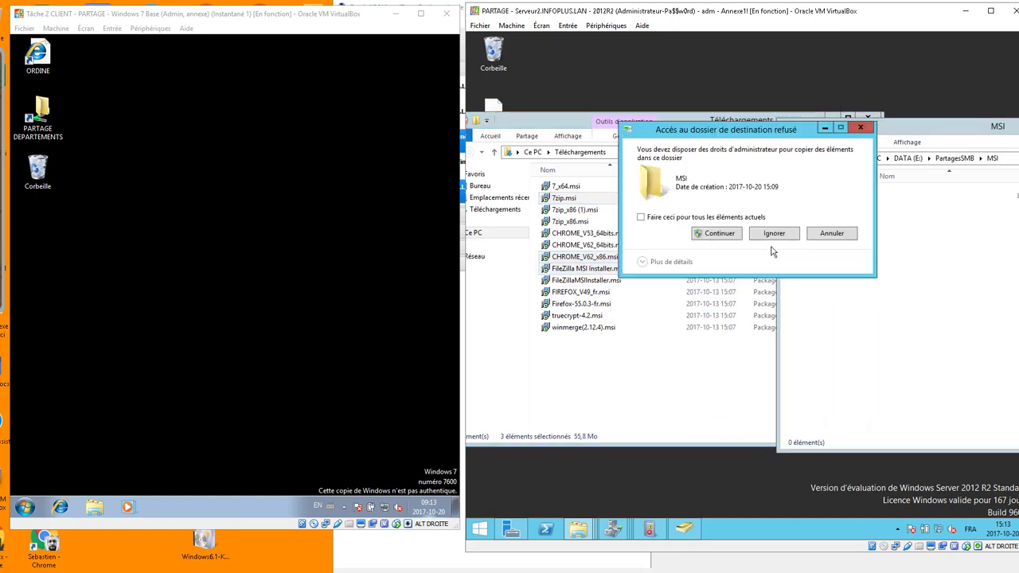
left_click(716, 233)
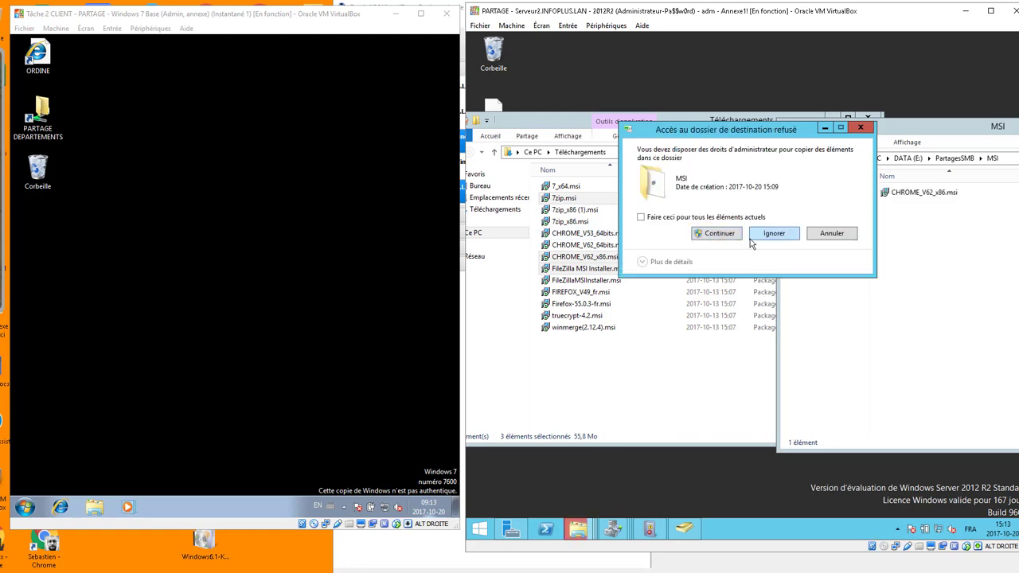
left_click(719, 233)
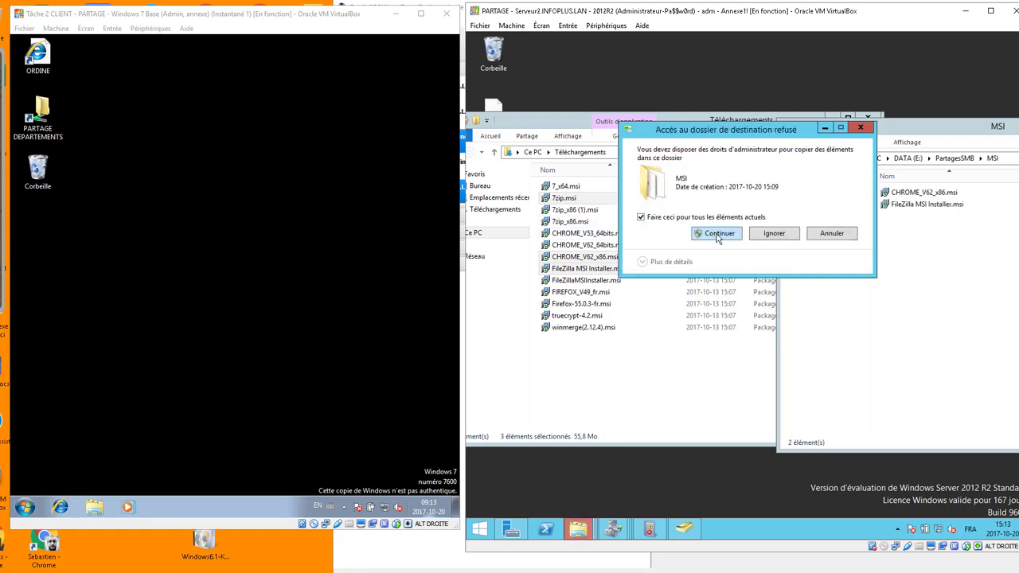
left_click(718, 236)
left_click(967, 293)
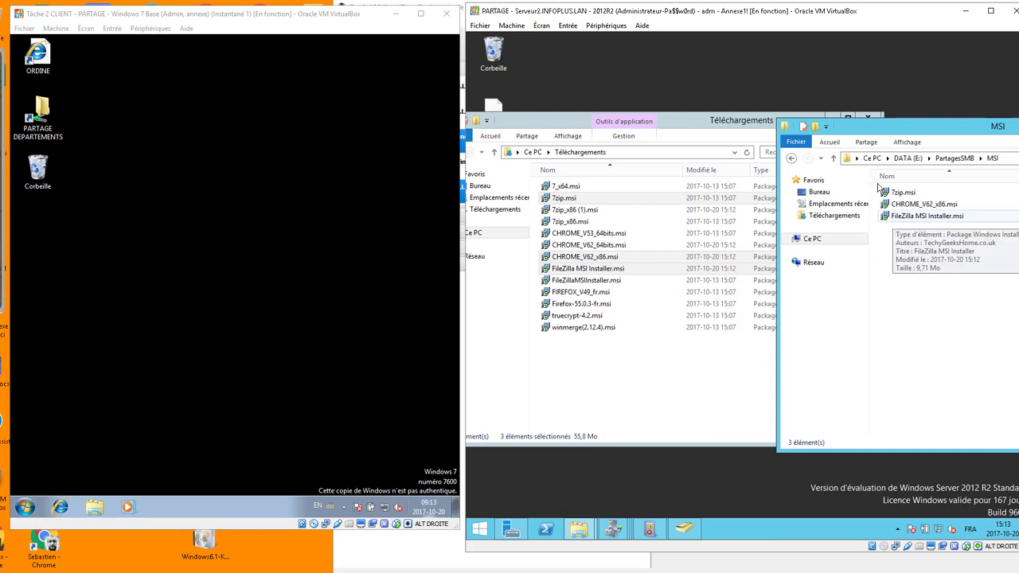
left_click(876, 116)
left_click(867, 118)
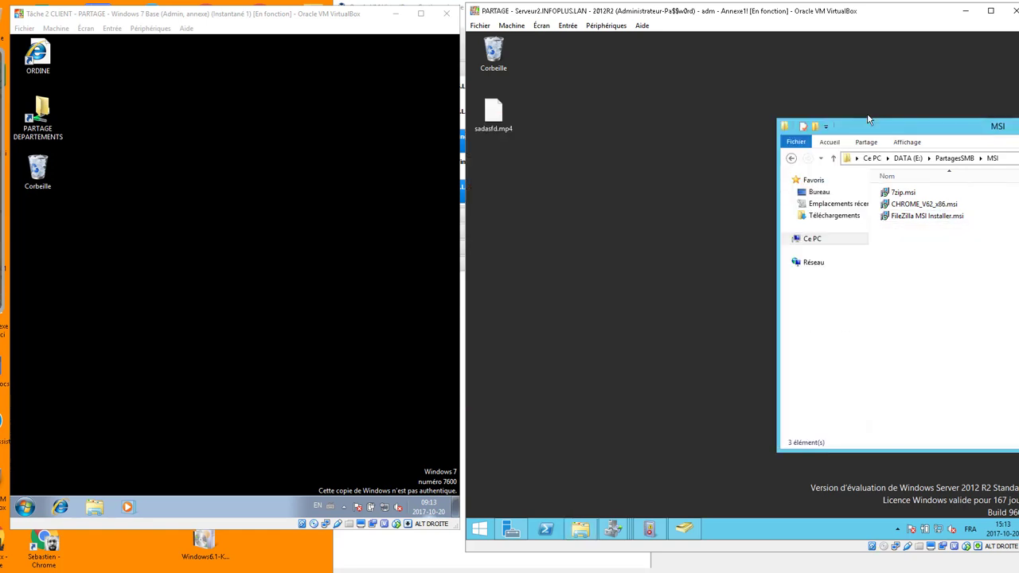
On the Windows 7 client, open the \\serveur2\msi$ share from the Run box.
left_click(279, 247)
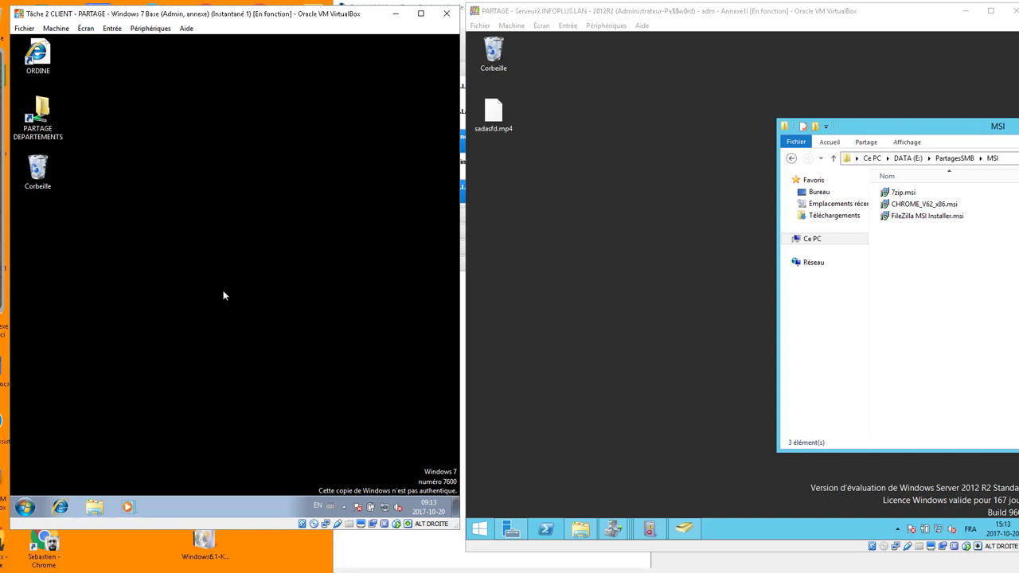
key("super+r")
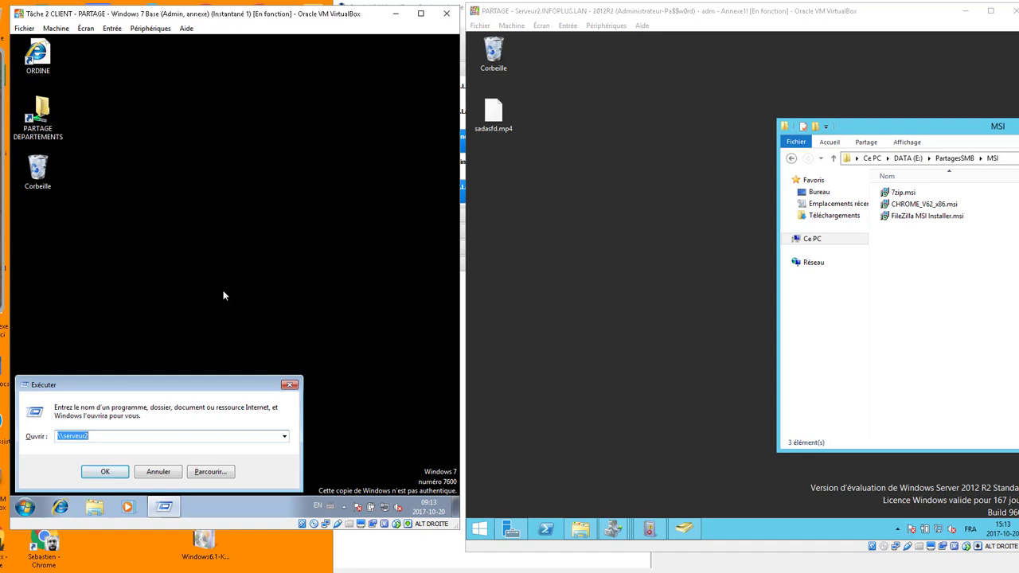
key("End")
key("alt+shift")
type("\\")
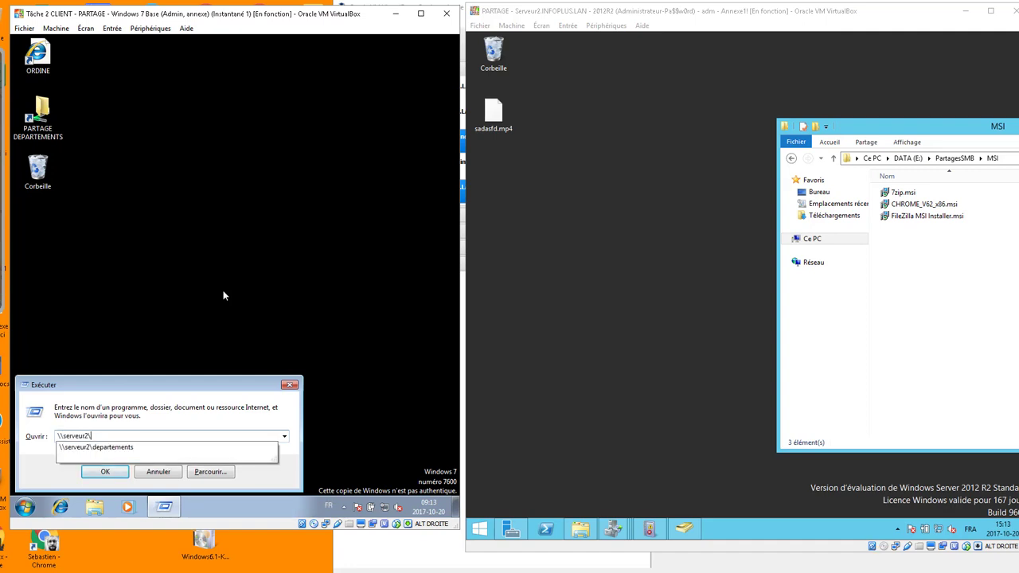
type("msi")
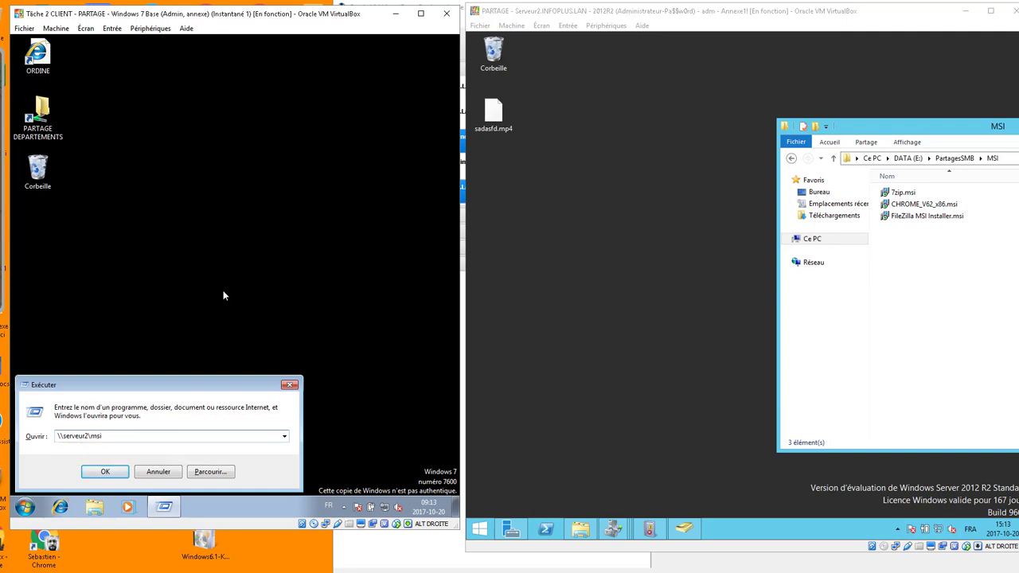
type("$")
key("Return")
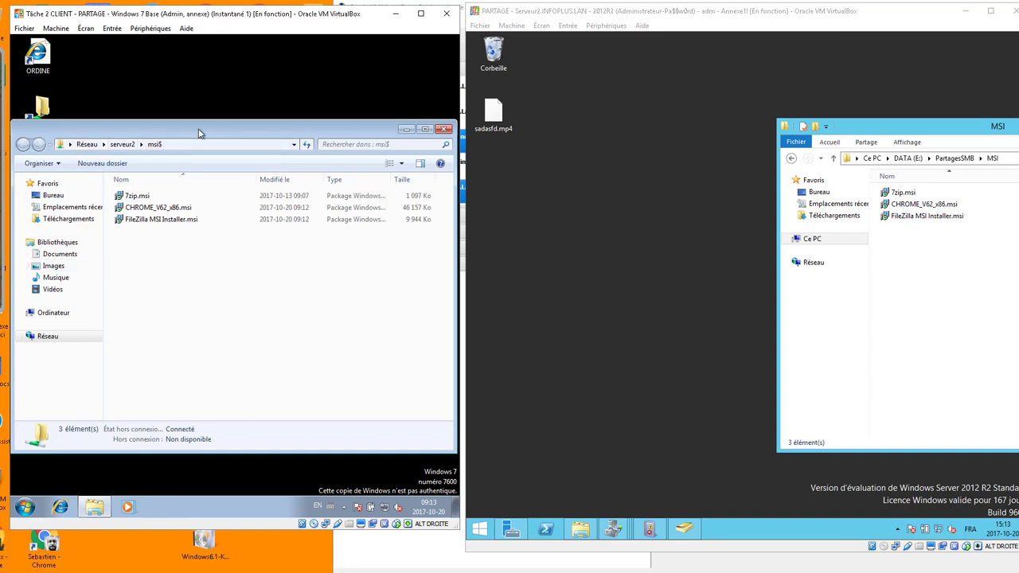
Launch FileZilla MSI Installer.msi from the share.
left_click(25, 507)
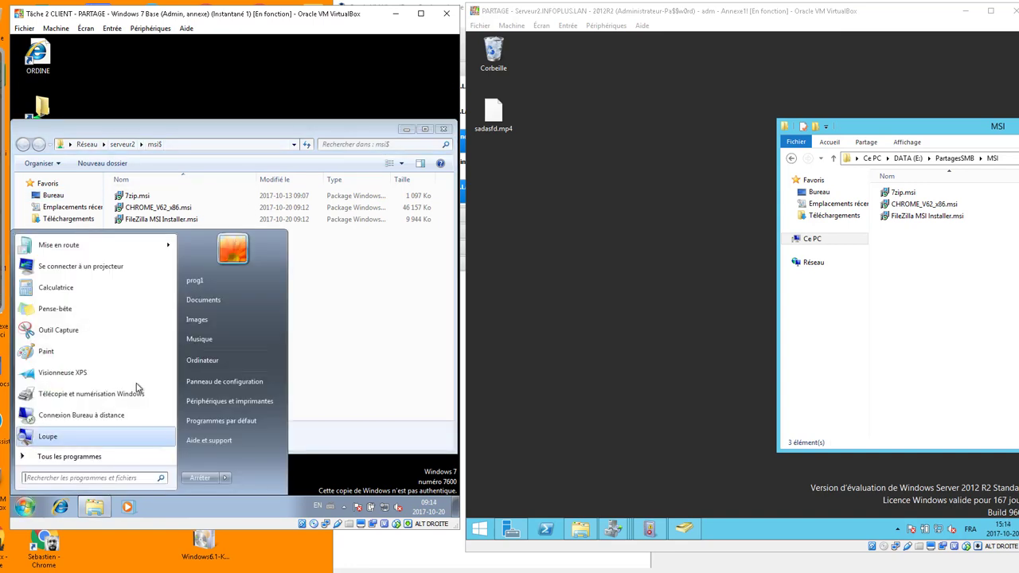
left_click(142, 225)
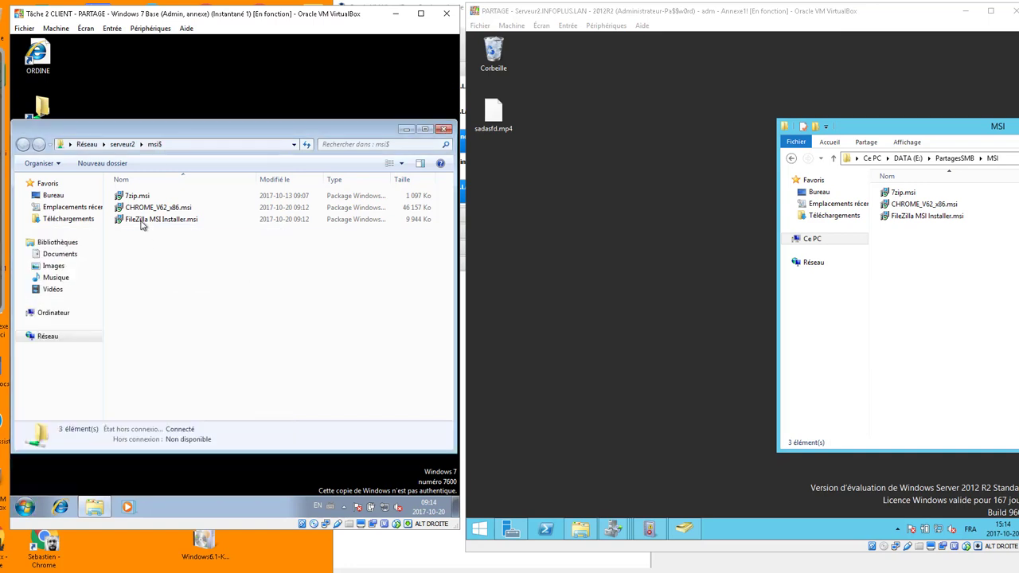
double_click(141, 224)
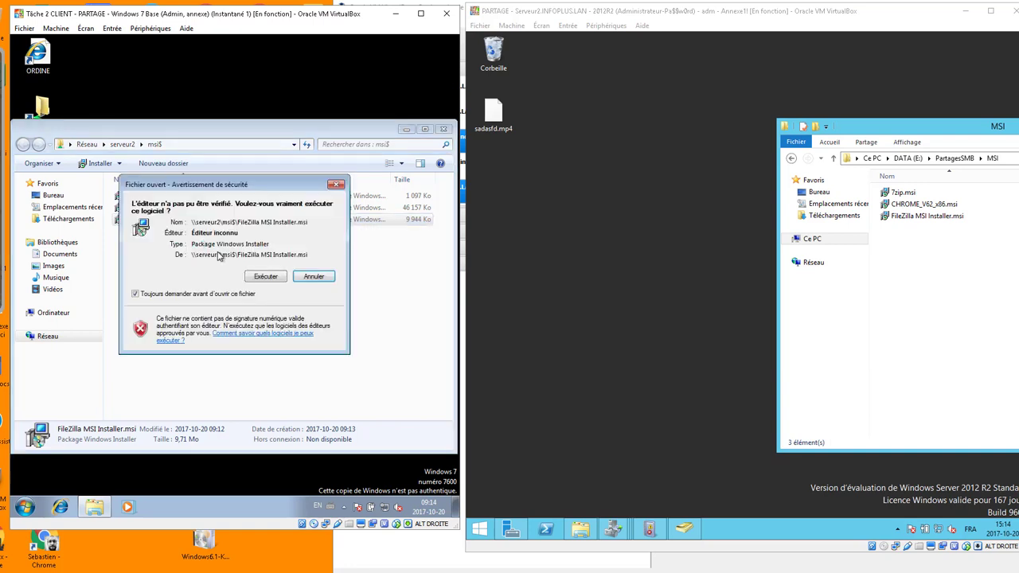
Run the FileZilla installer past two pages, cancel it, and close the msi$ window.
left_click(266, 277)
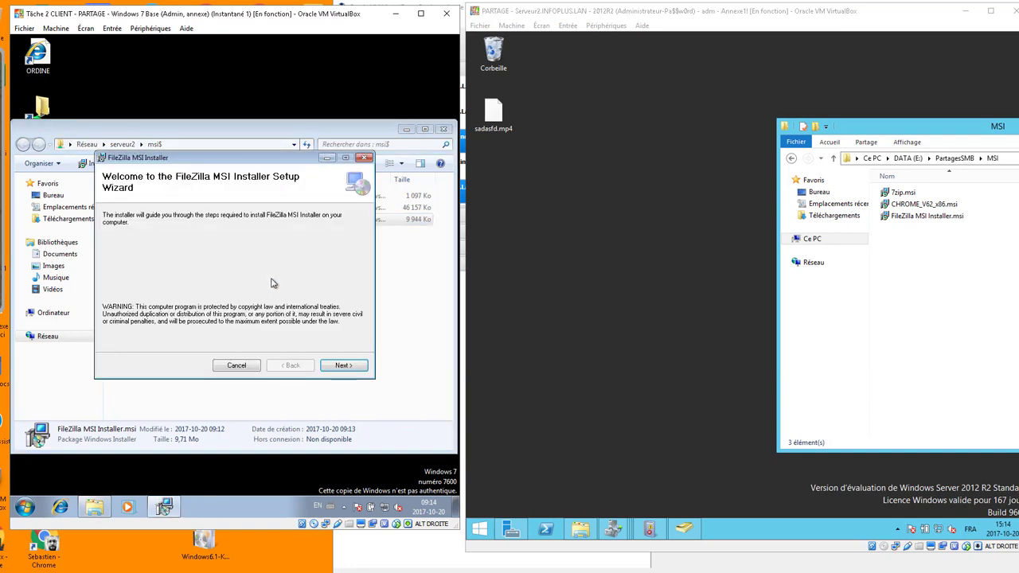
left_click(344, 366)
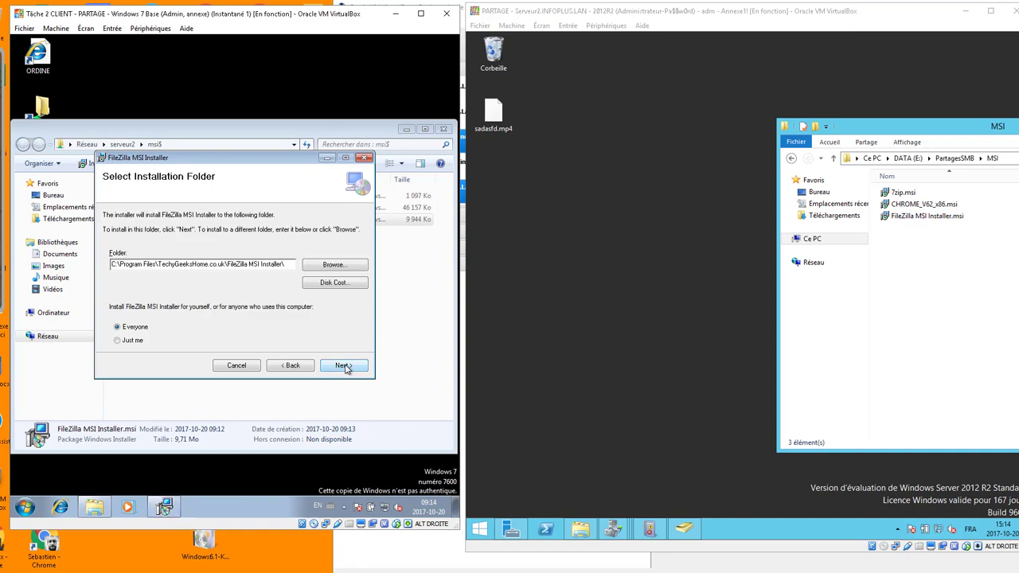
left_click(345, 367)
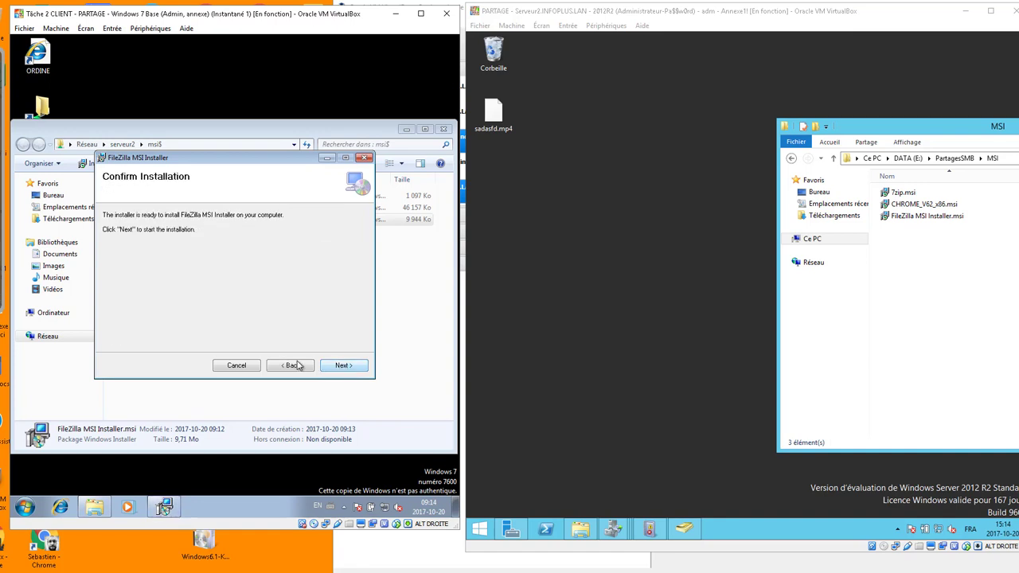
left_click(367, 159)
left_click(257, 286)
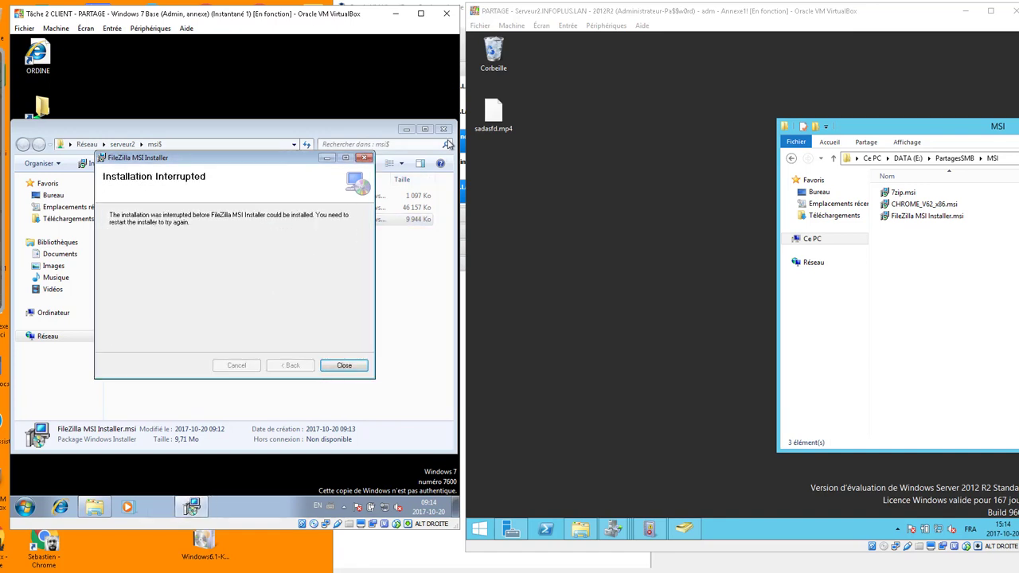
left_click(365, 158)
left_click(442, 129)
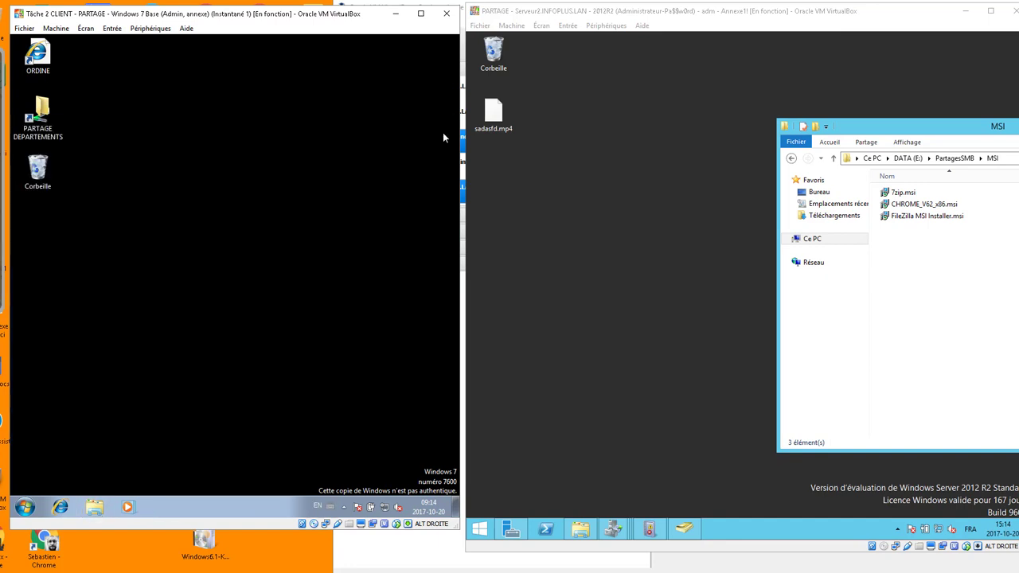
On the server, close the MSI folder window and open Server Manager's Outils list.
left_click(598, 227)
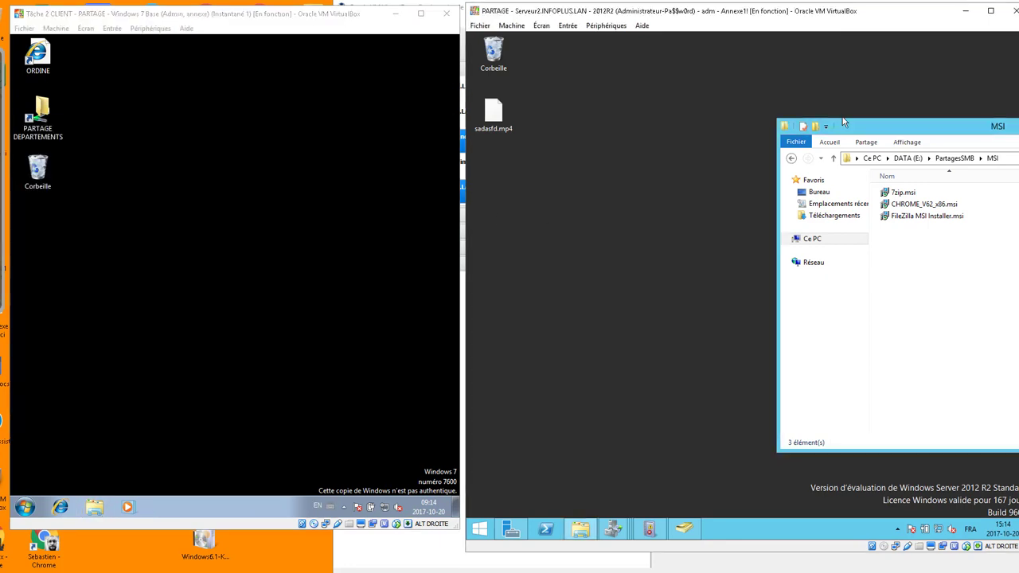
left_click_drag(951, 123, 697, 122)
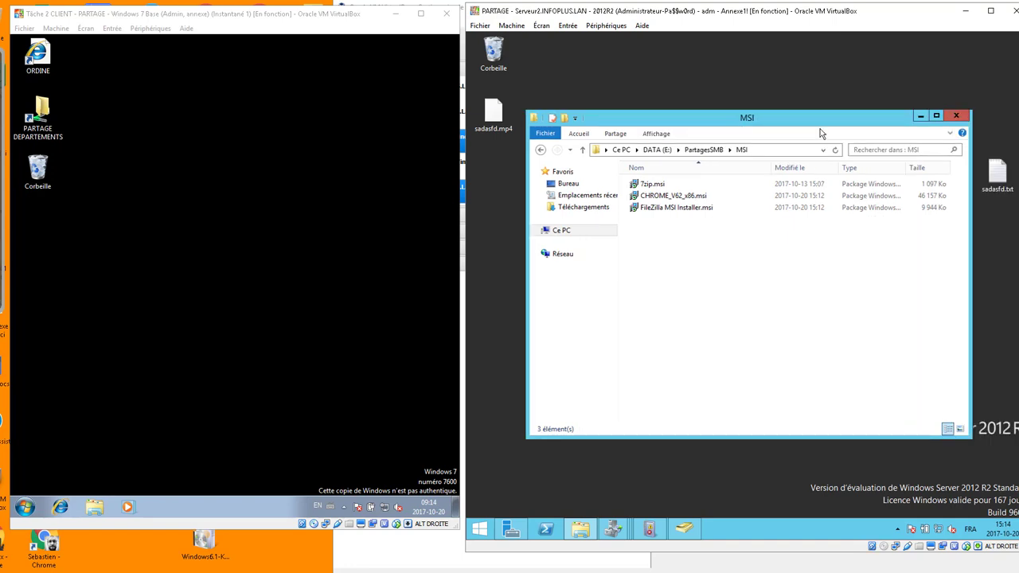
left_click(956, 117)
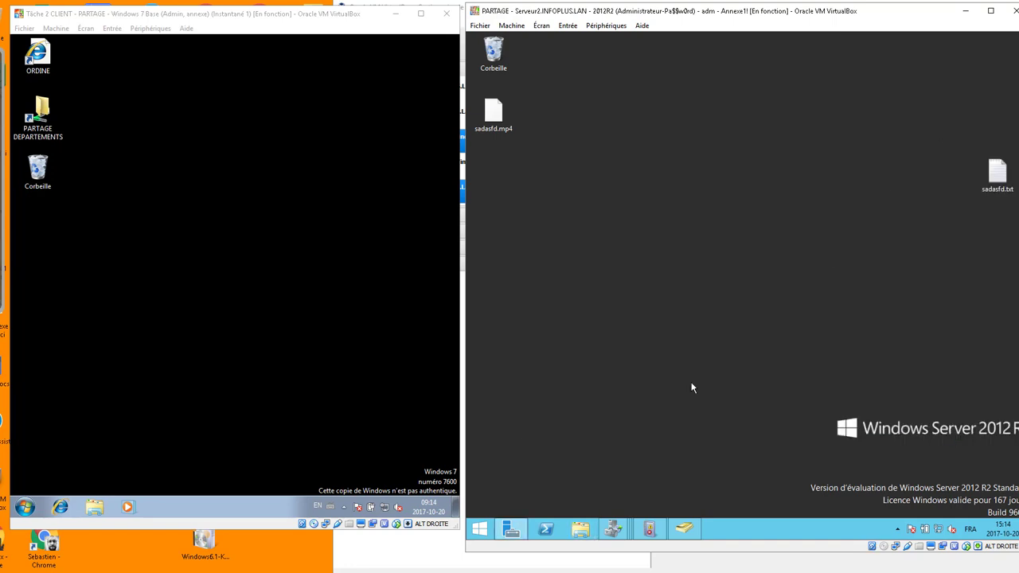
left_click(511, 529)
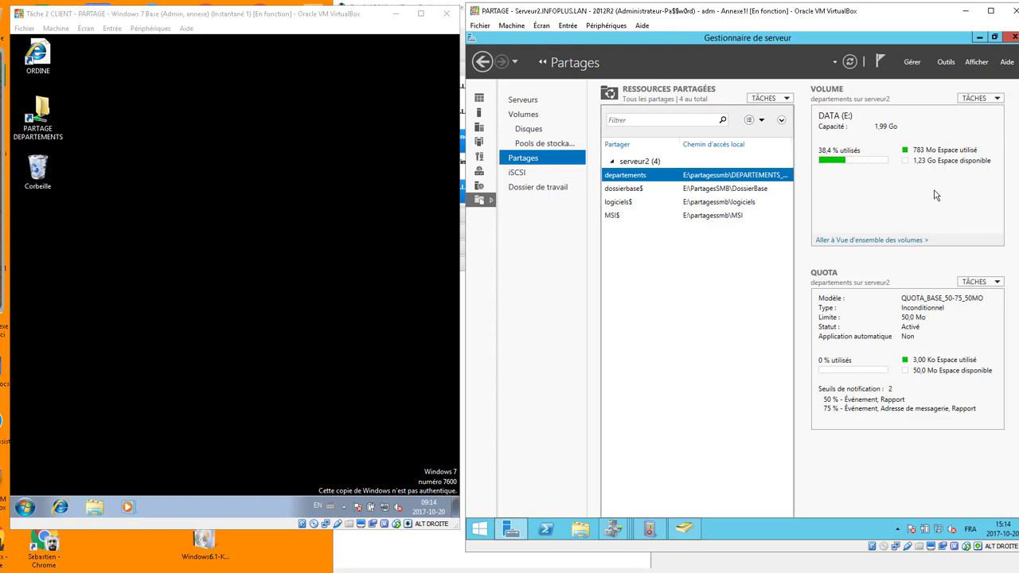
left_click(946, 62)
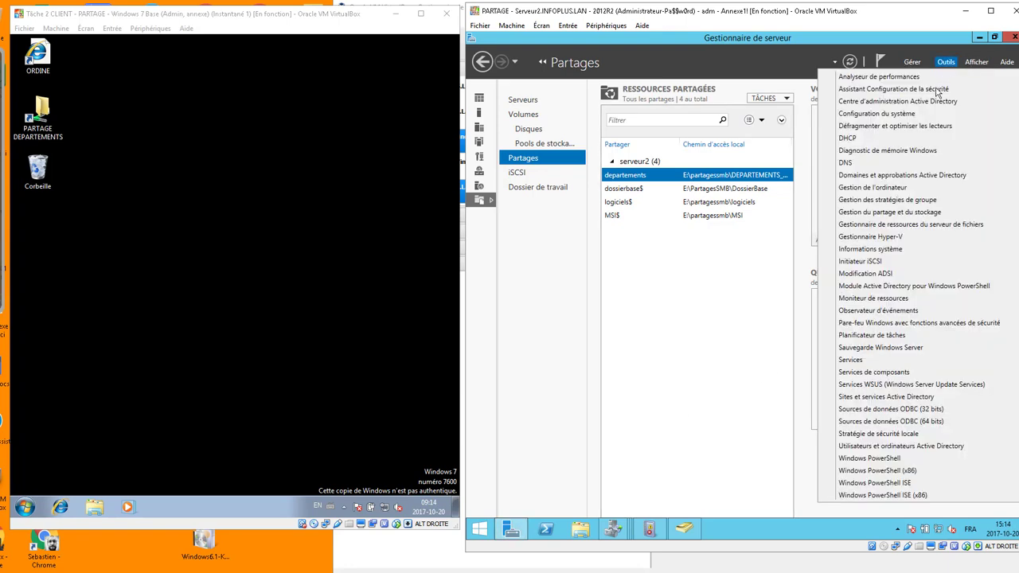
In Group Policy Management, create GPO_user_Attribution_MSI_7ZIP linked to OU_users.
left_click(891, 200)
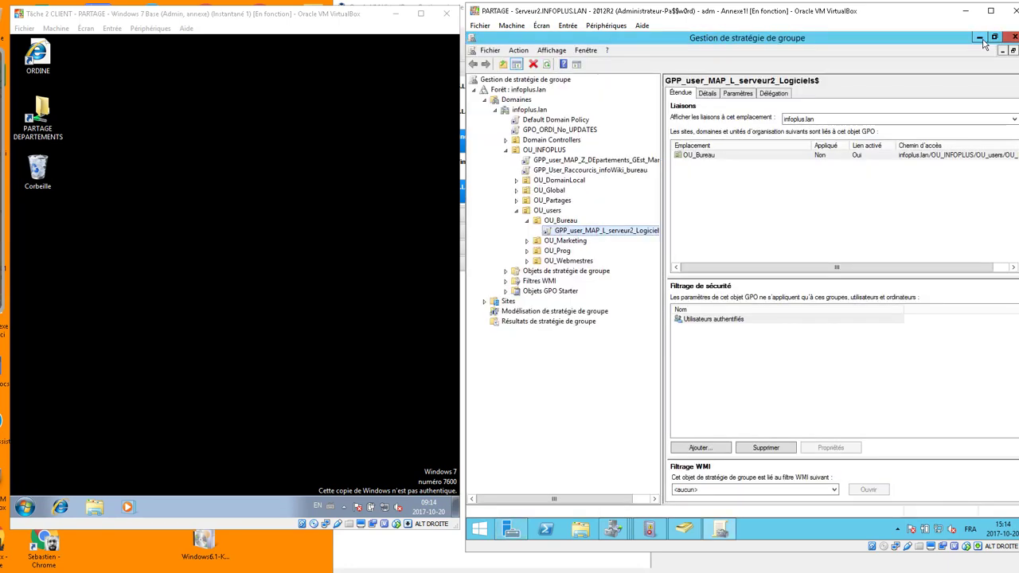
left_click(516, 211)
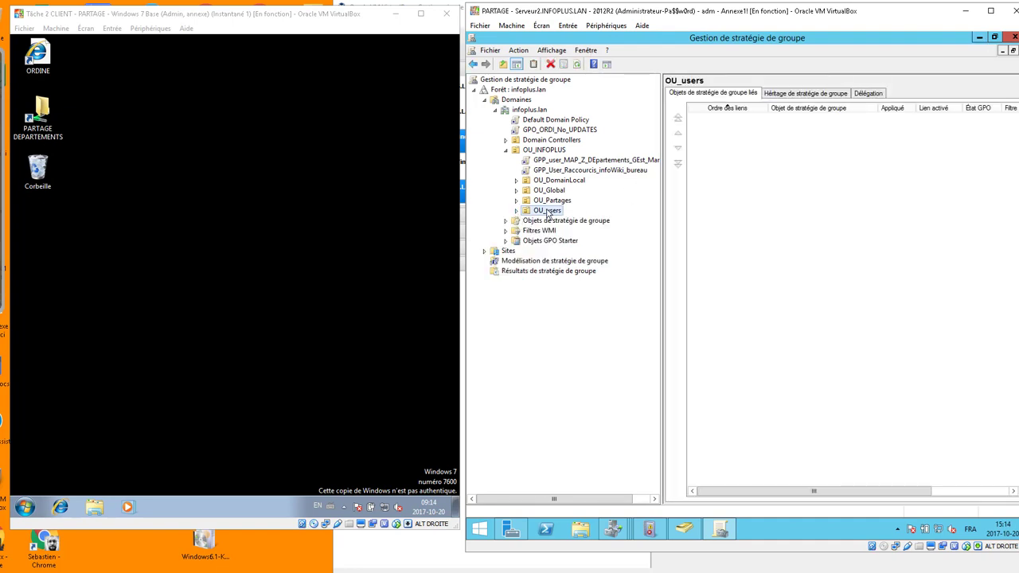
left_click(516, 211)
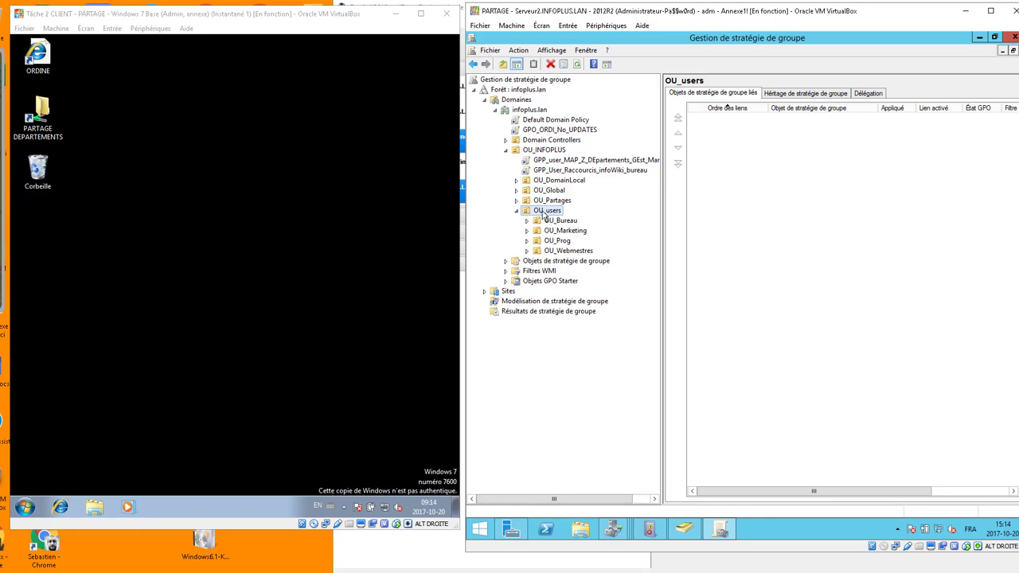
right_click(544, 213)
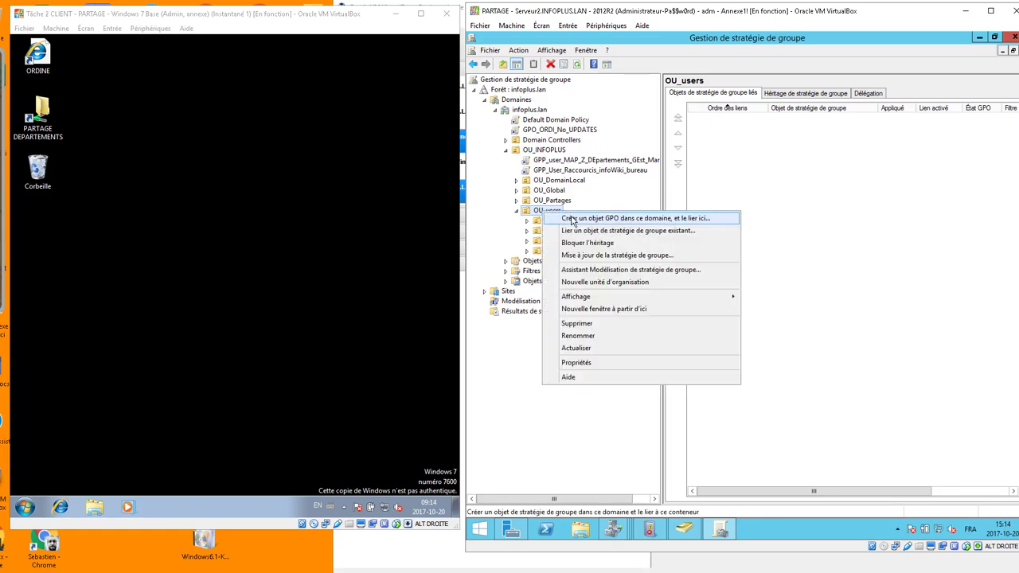
left_click(648, 218)
type("GPO_")
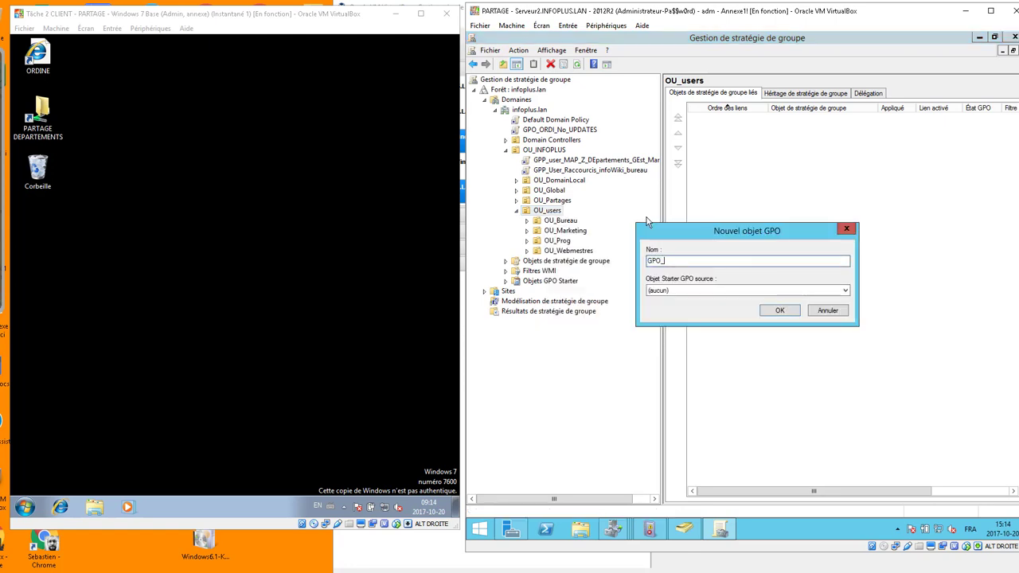
type("user_")
type("_MSI_7ZIP")
left_click(778, 311)
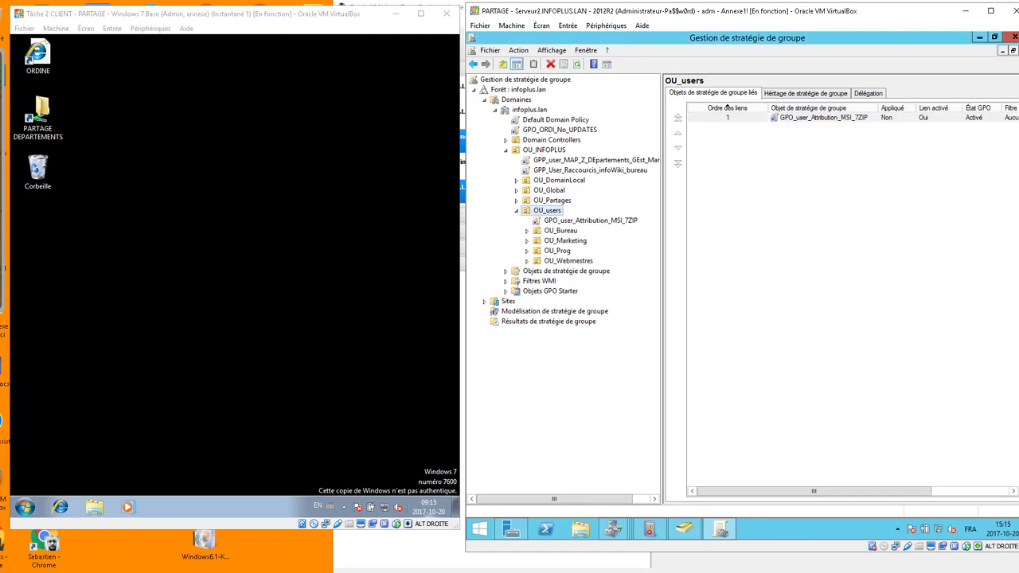
Glance at the request slide, then select GPO_user_Attribution_MSI_7ZIP to view its details.
mouse_move(402, 572)
left_click(2, 62)
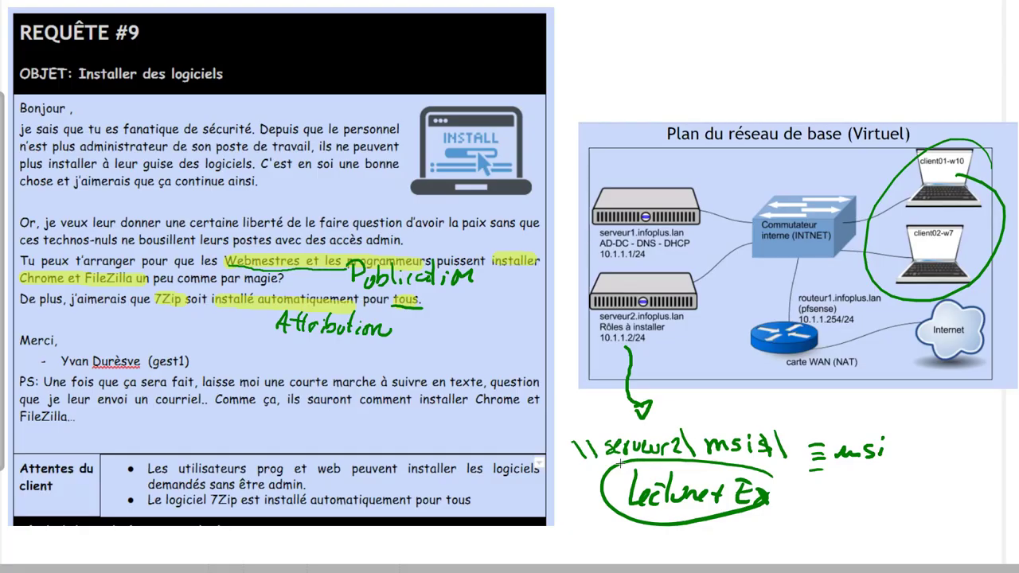
left_click(939, 572)
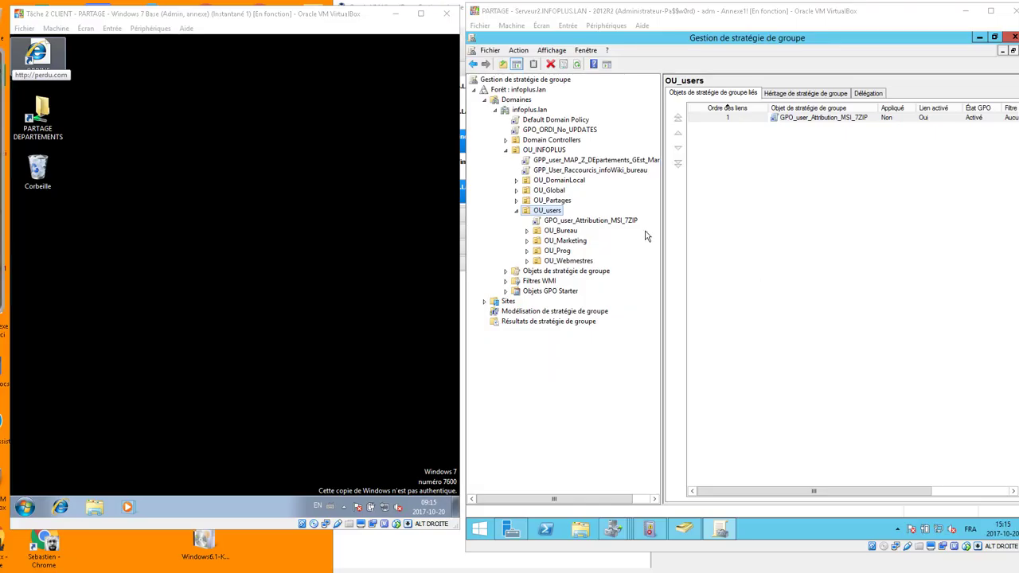
left_click(616, 225)
right_click(616, 226)
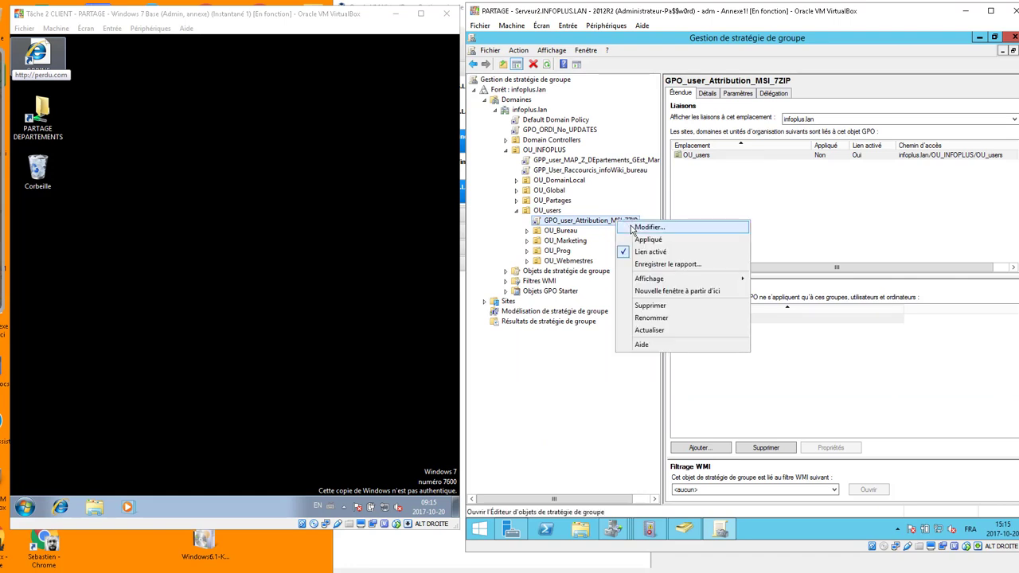
Check that 7zip.msi is in DATA (E:) > PartagesSMB > MSI, then close Explorer.
left_click(588, 530)
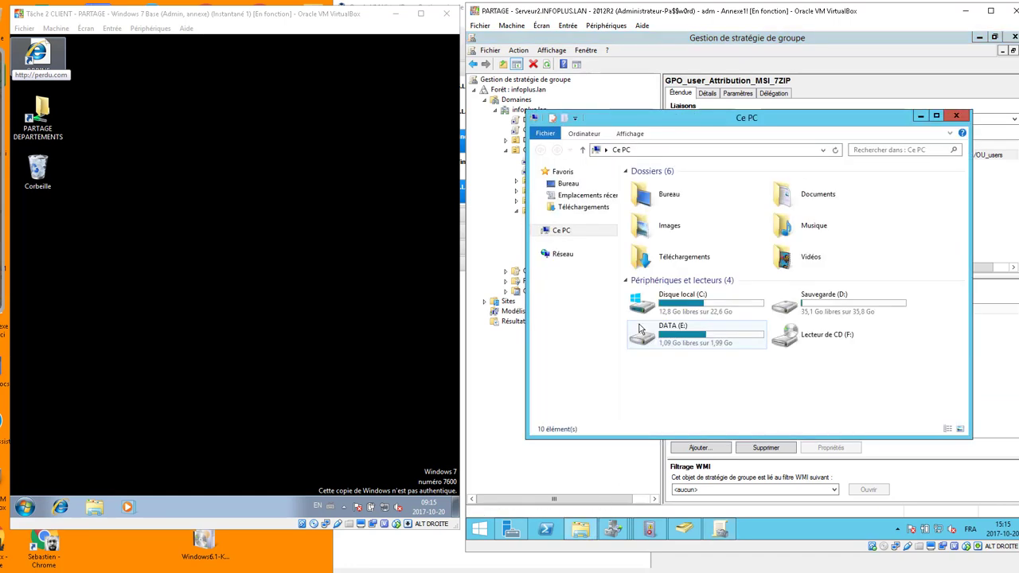
double_click(694, 349)
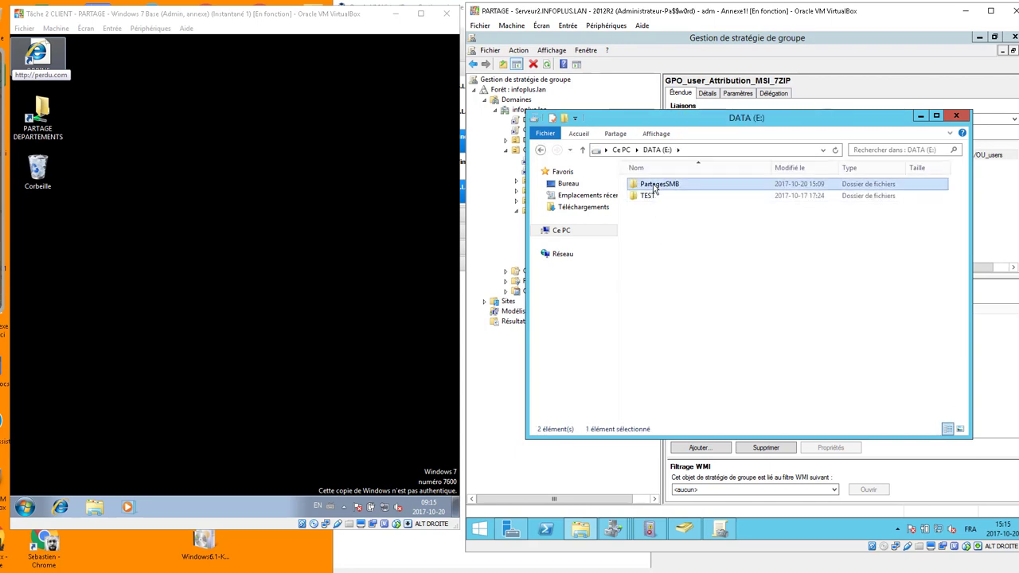
double_click(654, 186)
double_click(655, 186)
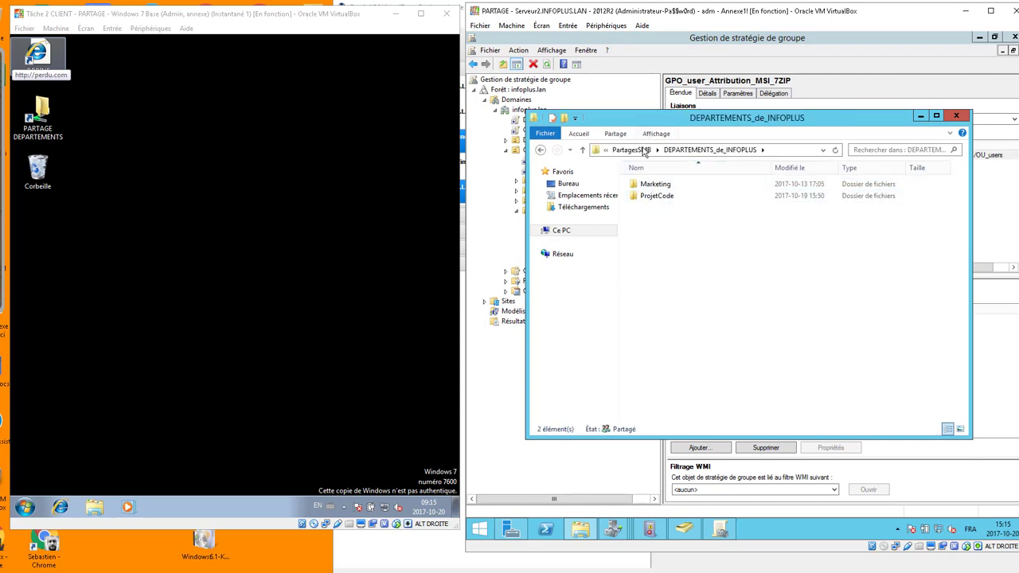
left_click(631, 150)
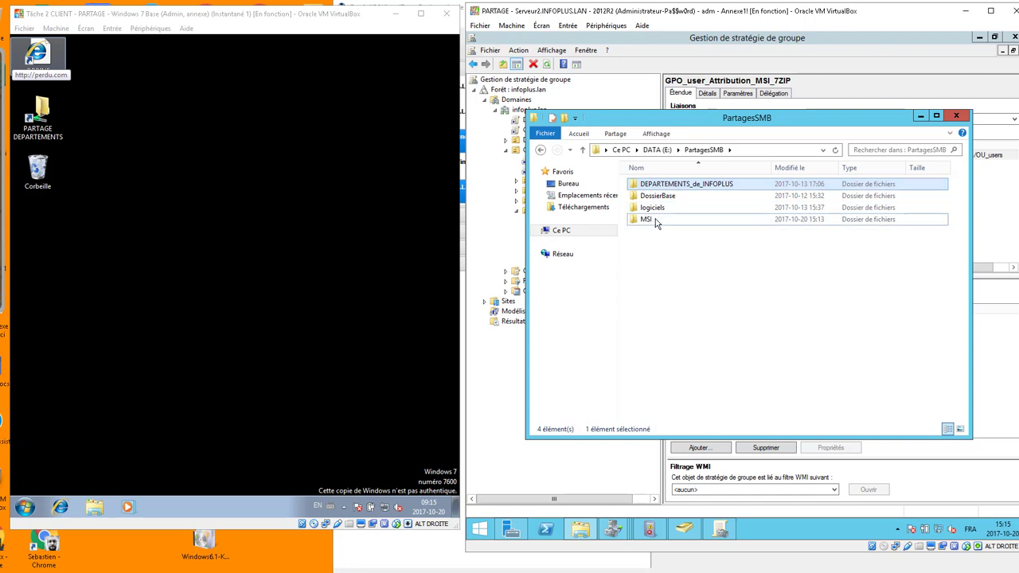
double_click(652, 218)
left_click(691, 184)
left_click(956, 117)
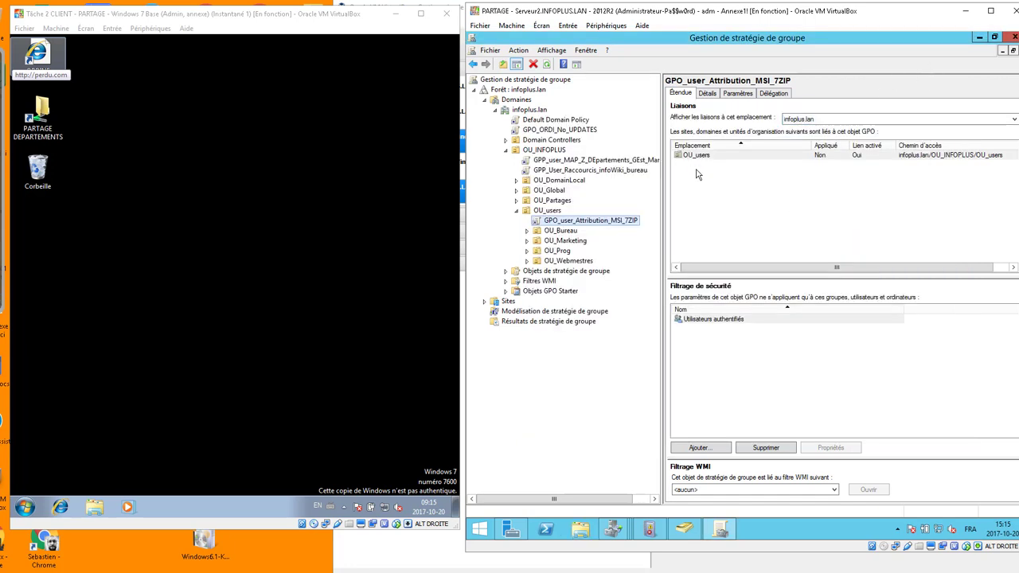
Edit the GPO and reach User Configuration > Policies > Software Settings > Software installation.
right_click(594, 220)
left_click(604, 230)
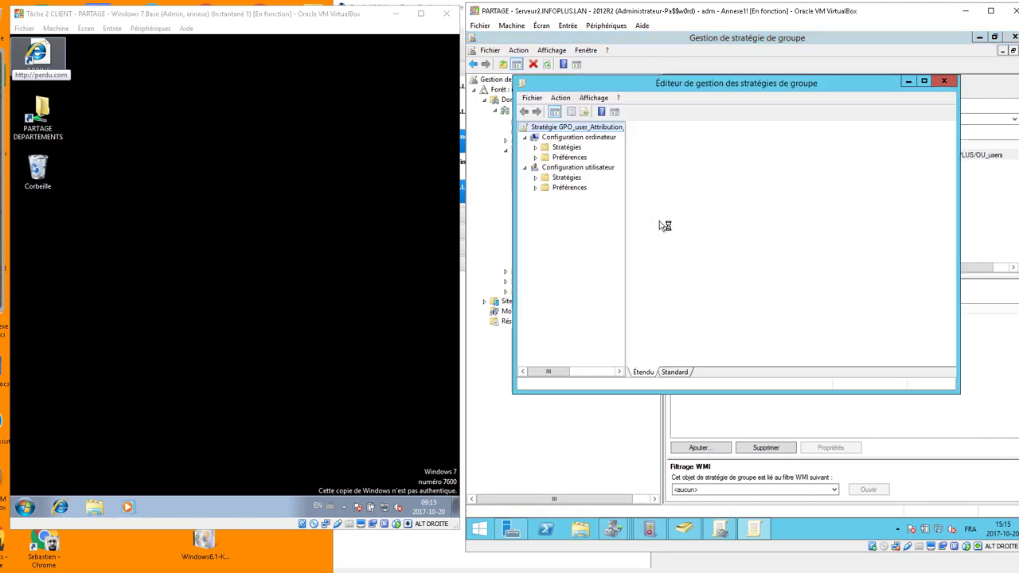
left_click(553, 169)
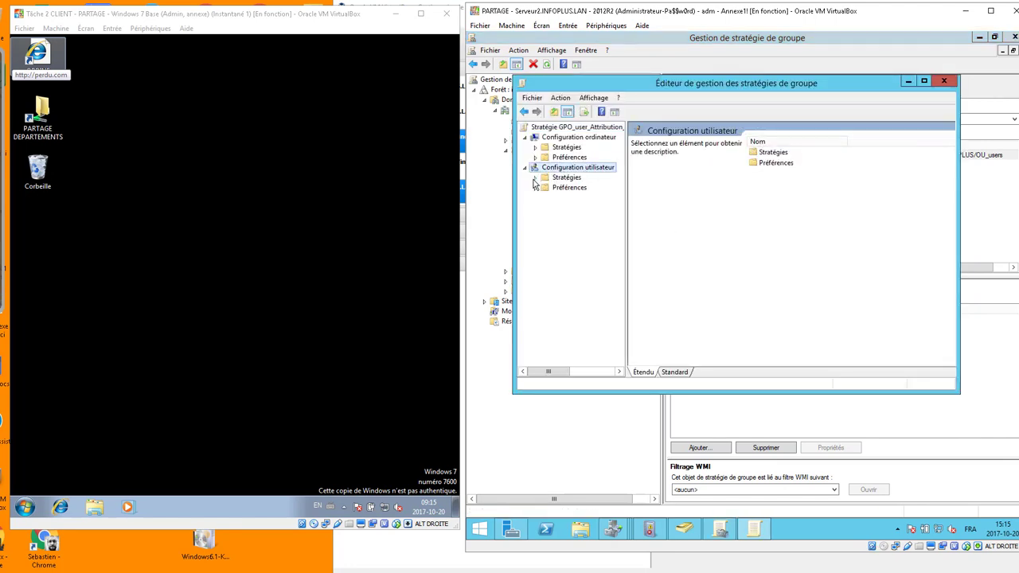
left_click(536, 178)
left_click(546, 198)
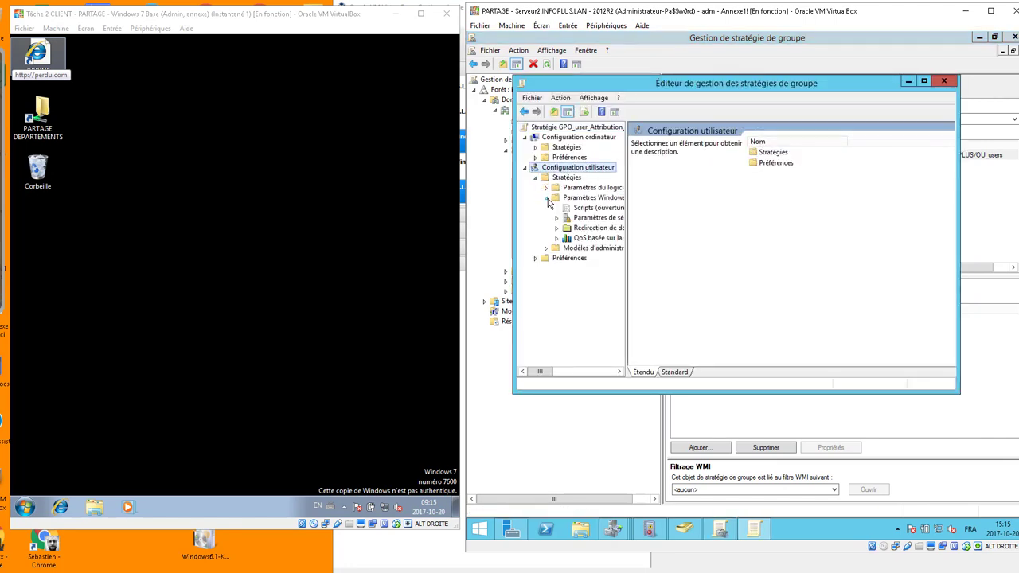
left_click(546, 189)
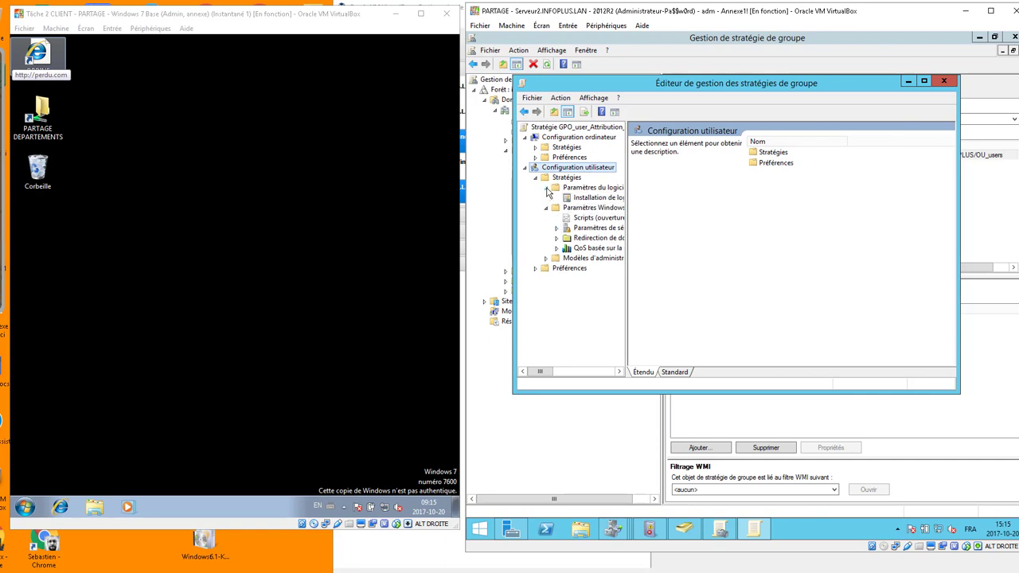
left_click(568, 199)
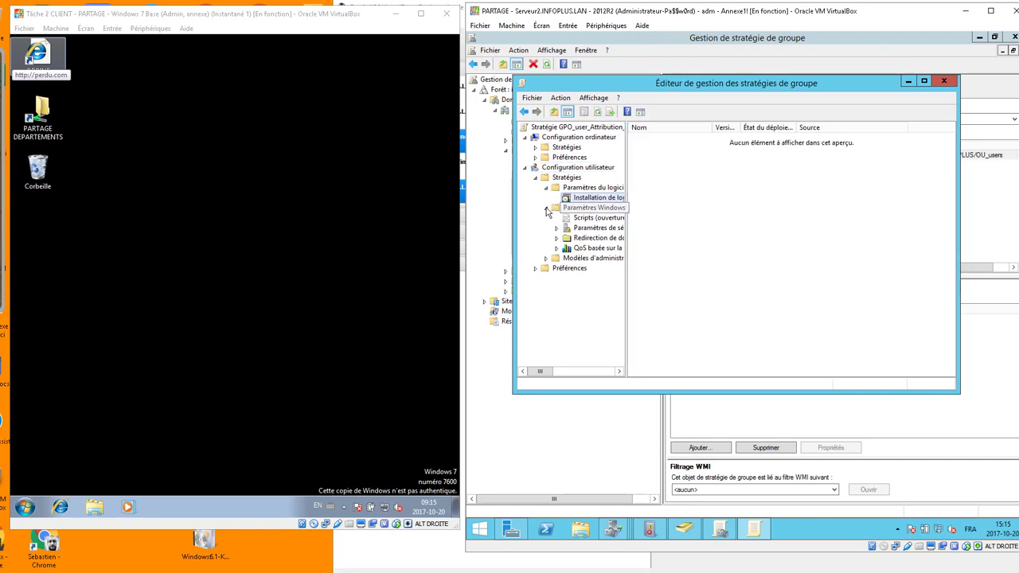
left_click(546, 208)
Add a new package, browsing to \\serveur2\MSI$ and choosing 7zip.msi.
right_click(608, 199)
mouse_move(647, 206)
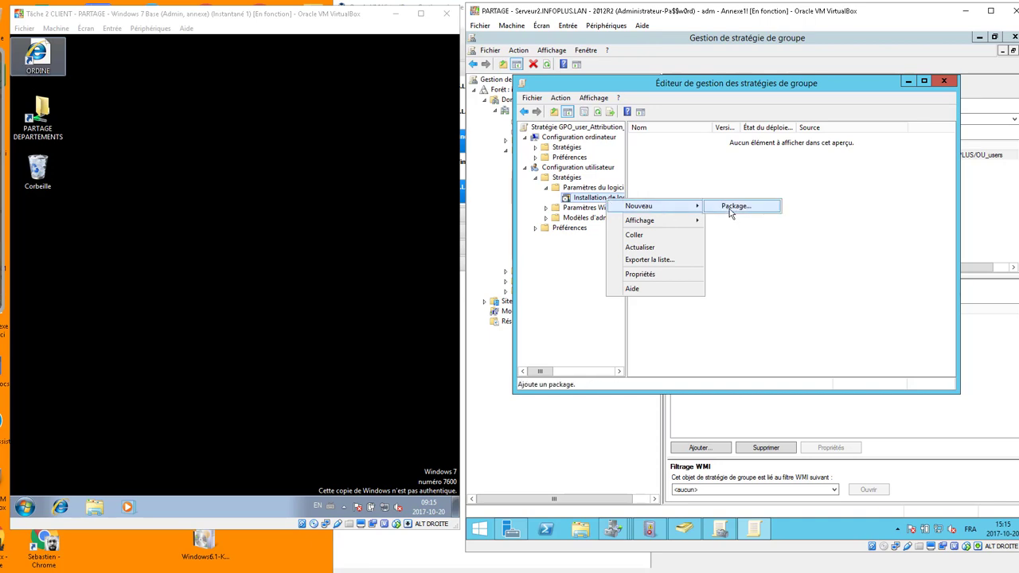
left_click(731, 209)
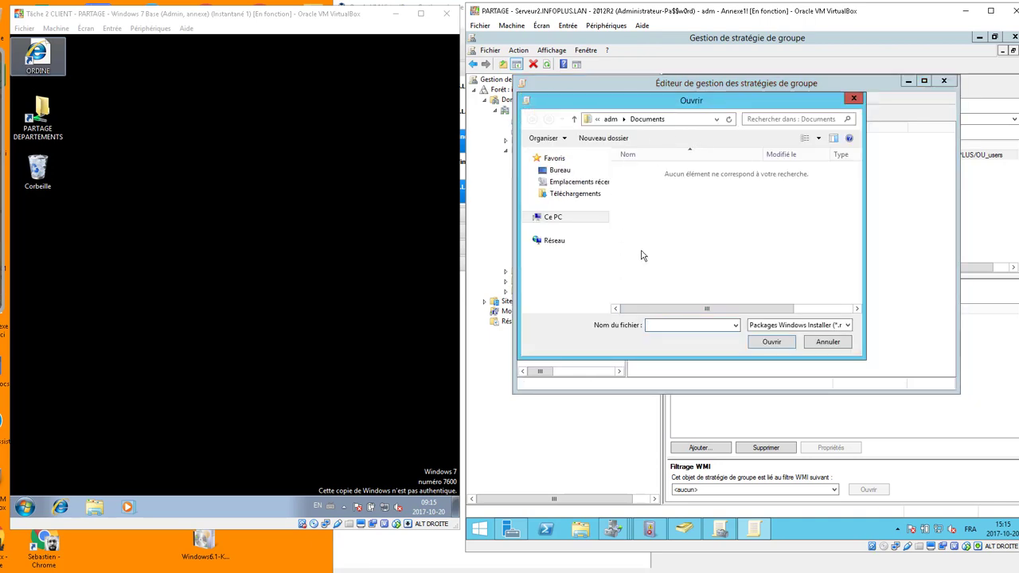
left_click(551, 216)
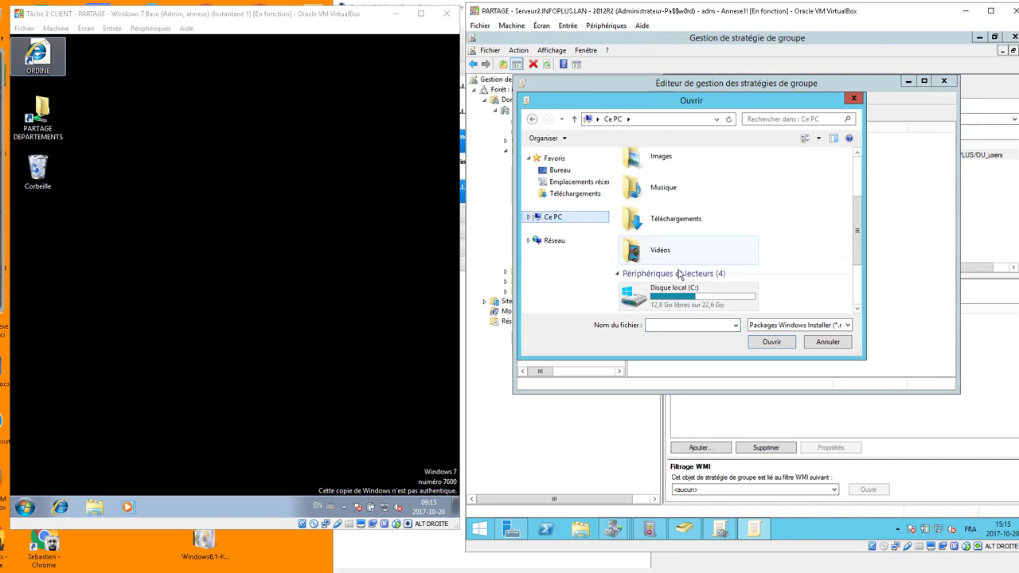
left_click_drag(858, 231, 858, 258)
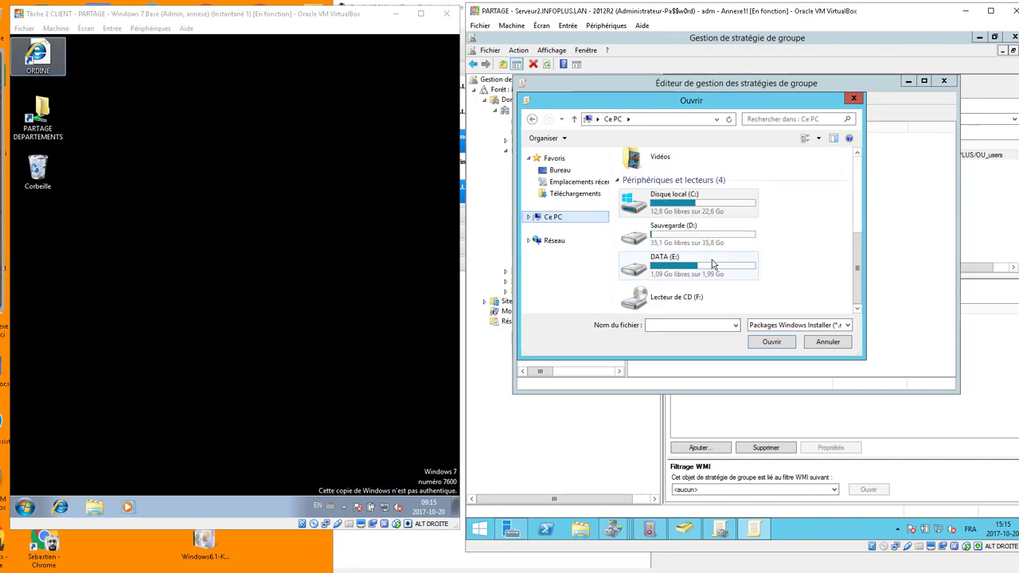
double_click(712, 259)
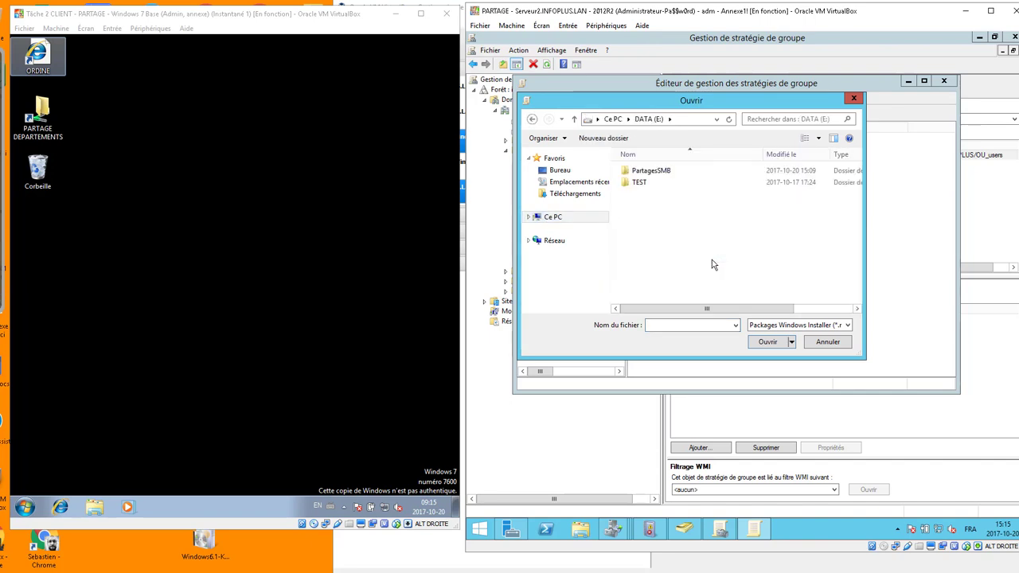
left_click(675, 119)
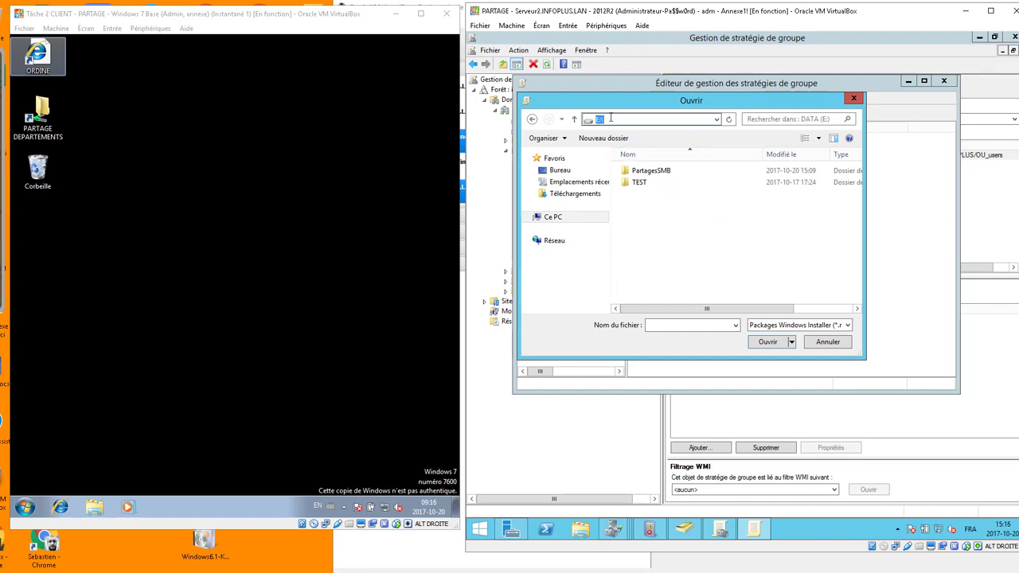
left_click(679, 325)
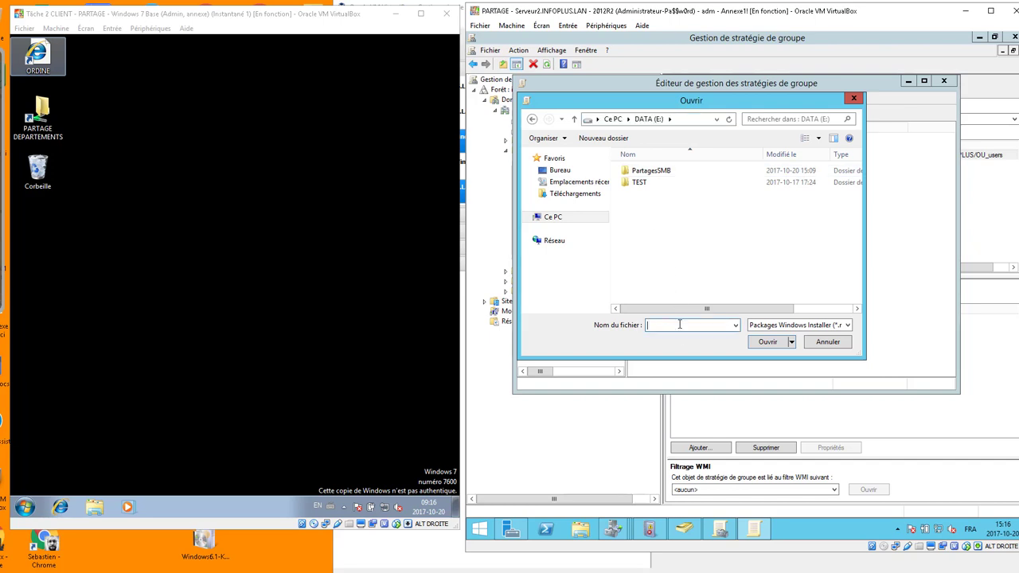
left_click(684, 119)
type("\\\\serveur2\\MSI$")
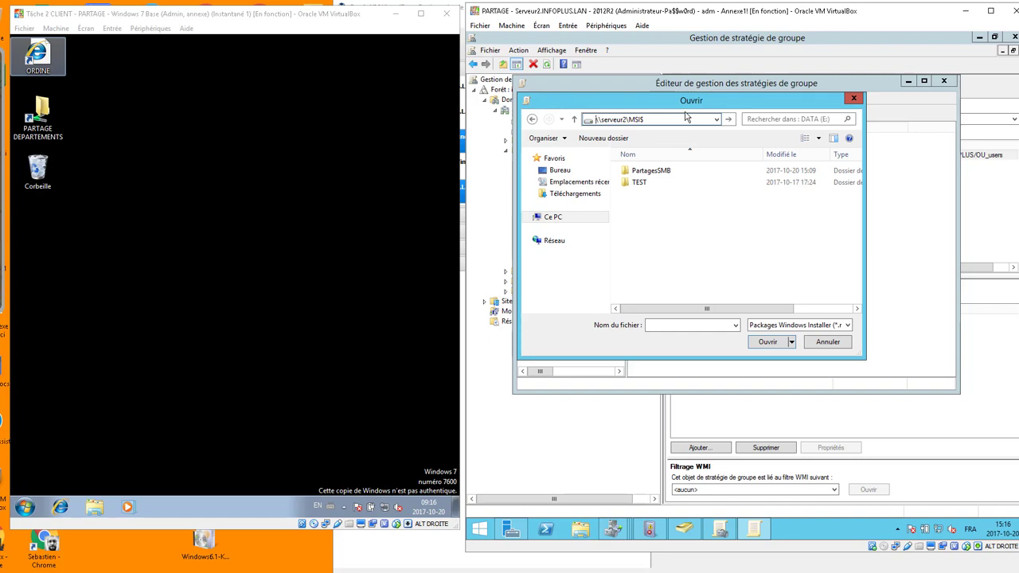
key("Return")
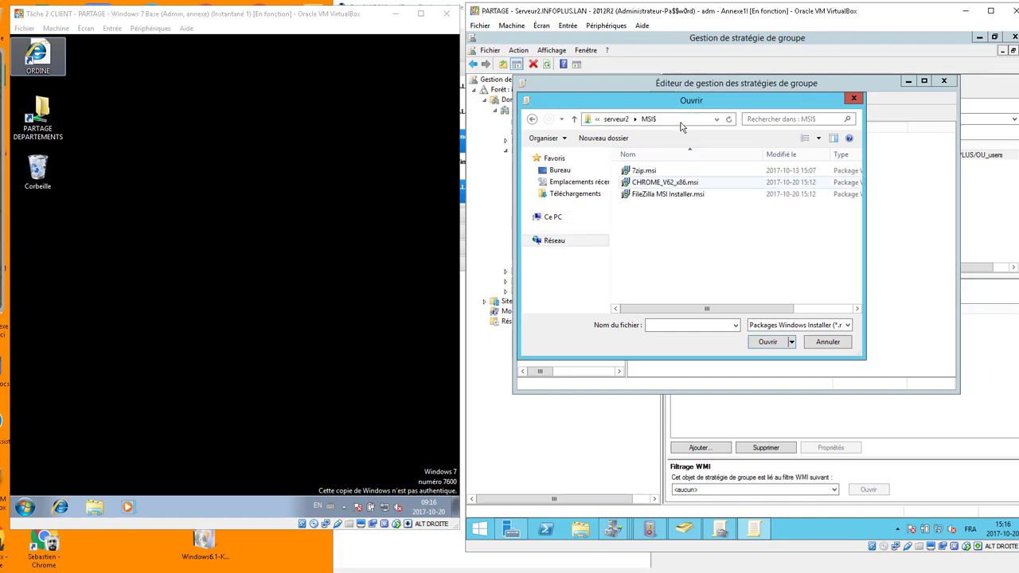
left_click(681, 121)
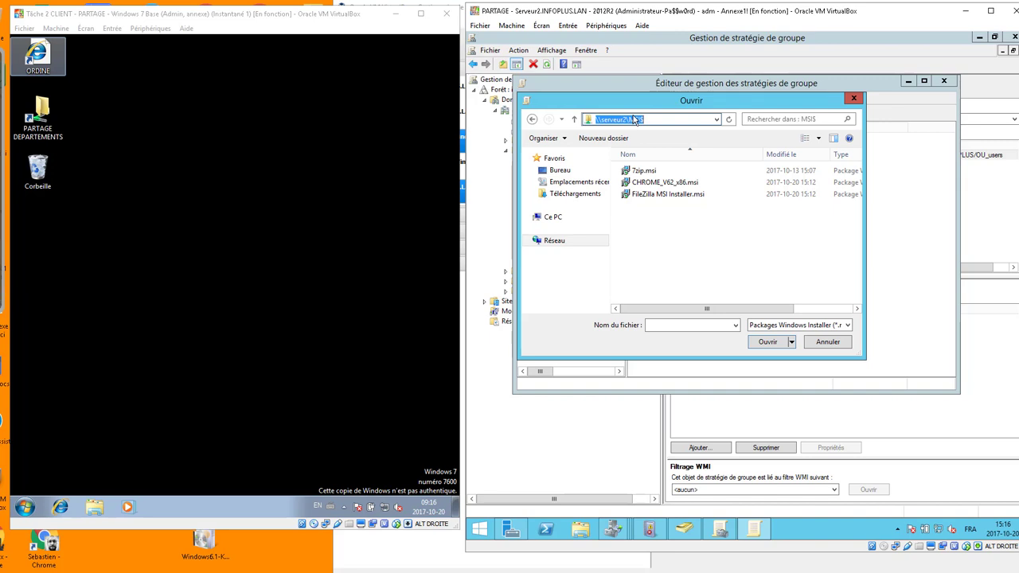
left_click(643, 171)
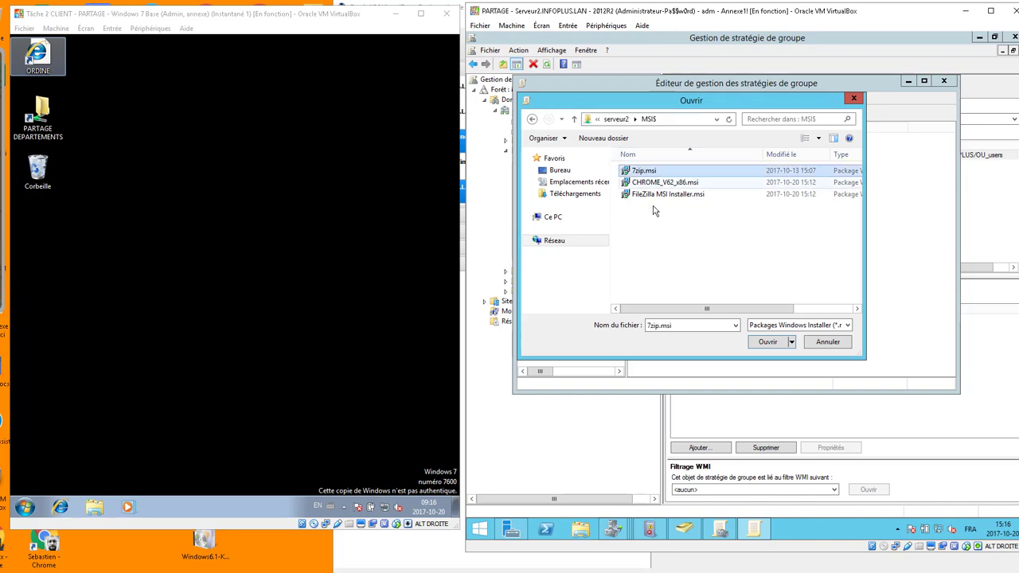
Deploy 7zip.msi as Attribué (assigned), then close the policy editor.
left_click(767, 342)
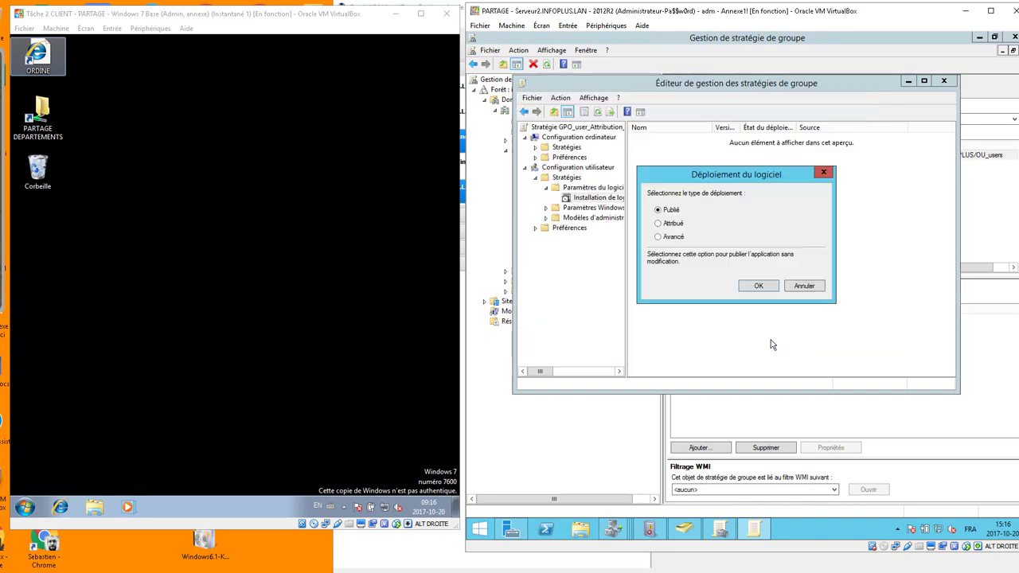
left_click(676, 224)
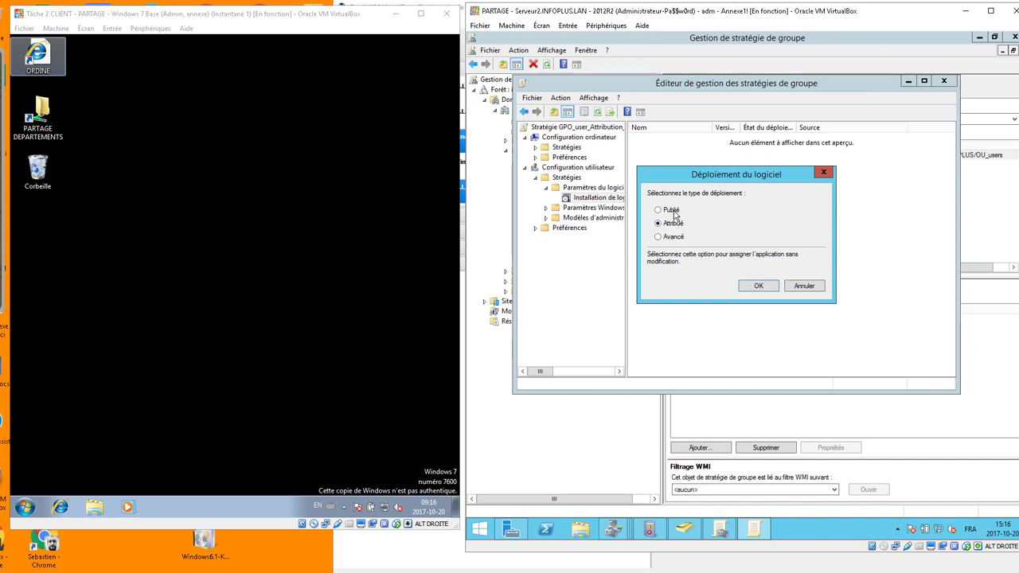
left_click(675, 213)
left_click(673, 223)
left_click(770, 287)
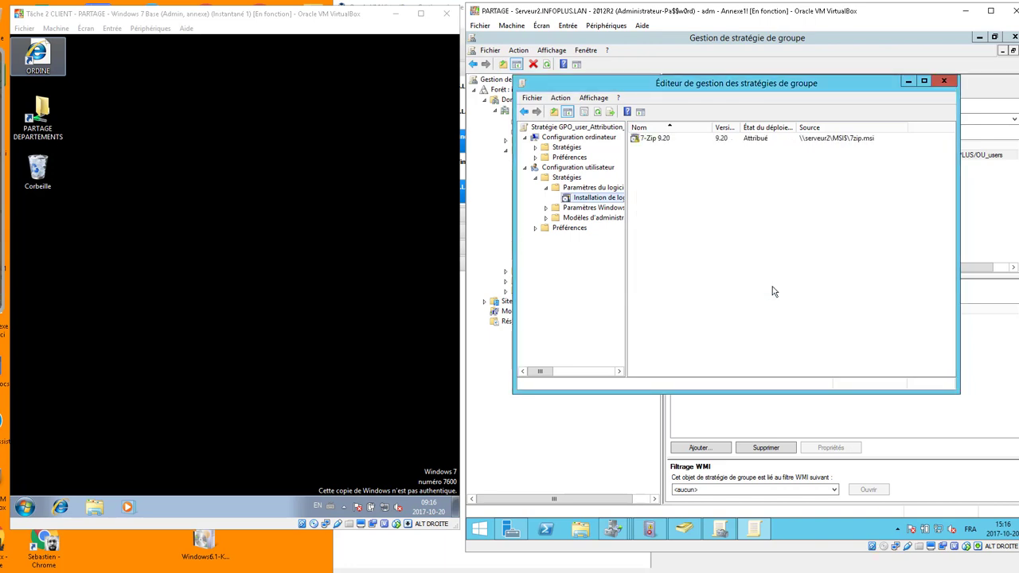
left_click(951, 82)
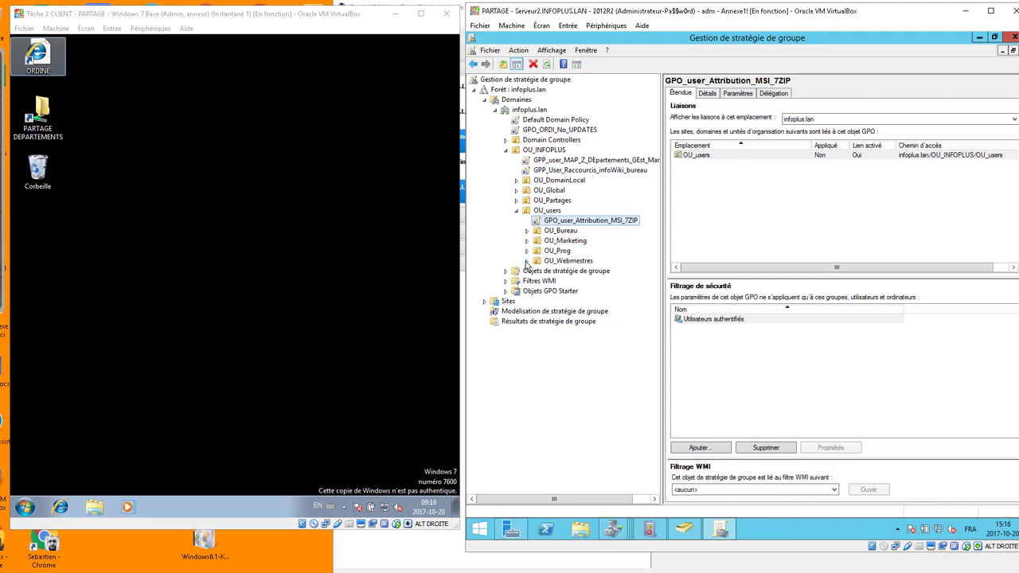
Create GPO_user_Publication_MSI linked to OU_Webmestres.
left_click(557, 261)
right_click(556, 260)
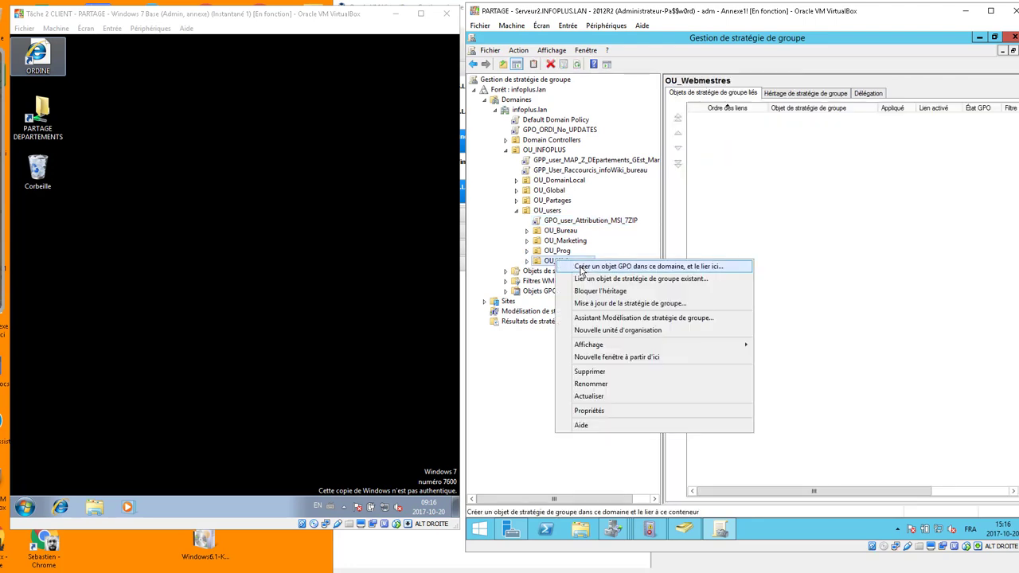
left_click(581, 267)
type("GPO_")
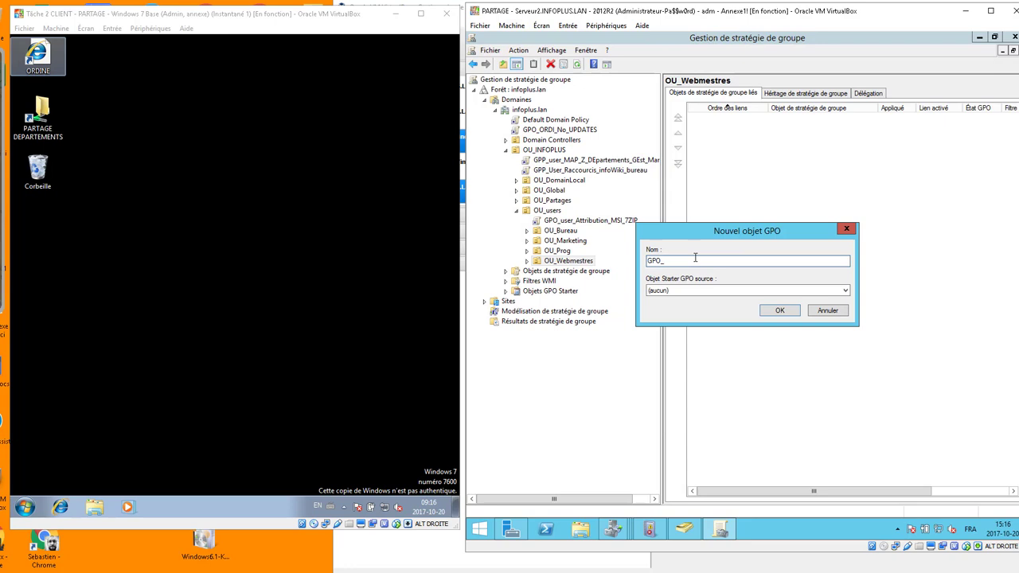
type("user_Publication_MSI")
key("Return")
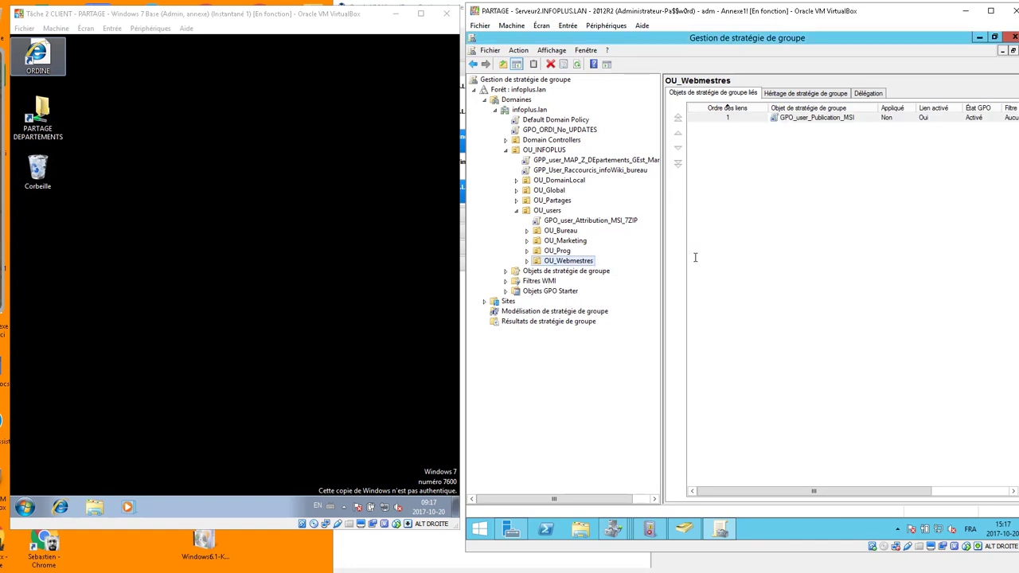
left_click(527, 263)
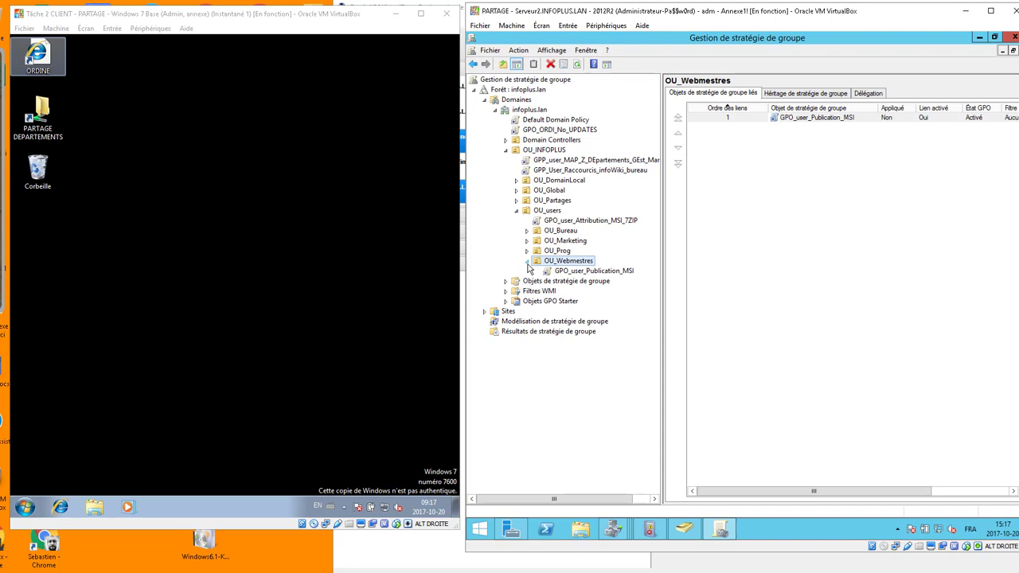
left_click(576, 271)
Link the existing GPO_user_Publication_MSI to OU_Prog as well.
left_click(562, 253)
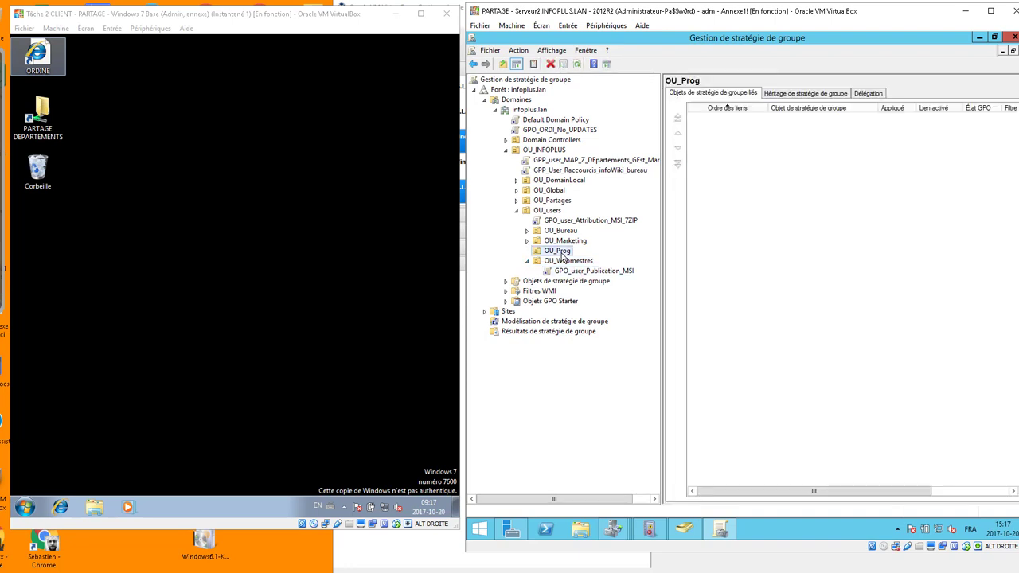
right_click(562, 252)
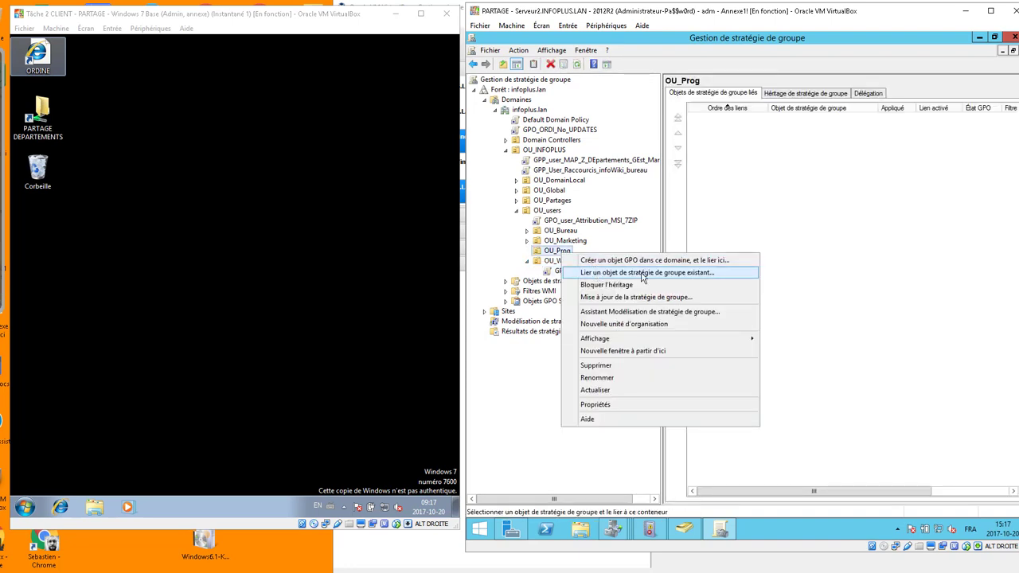
left_click(627, 274)
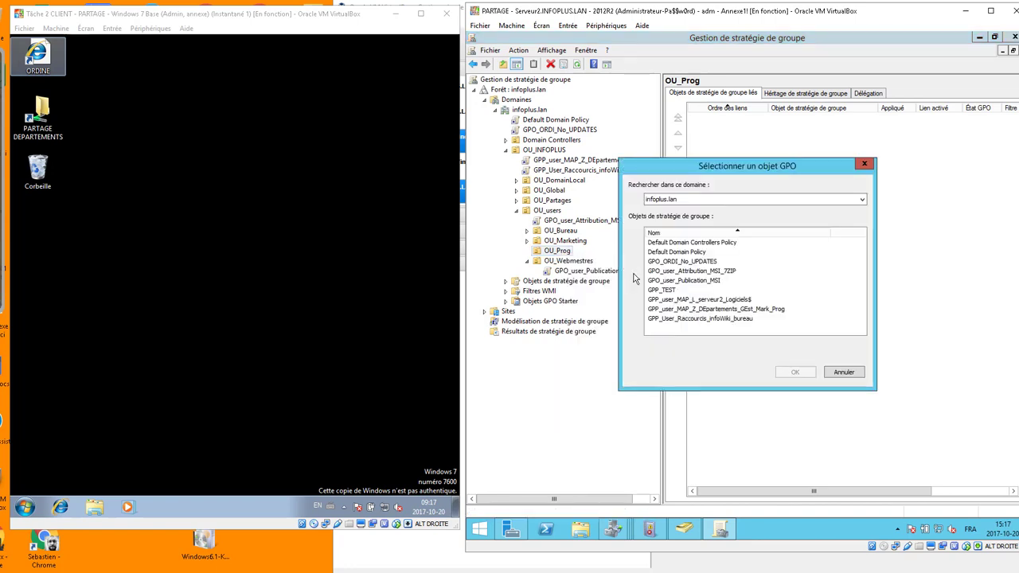
left_click(694, 283)
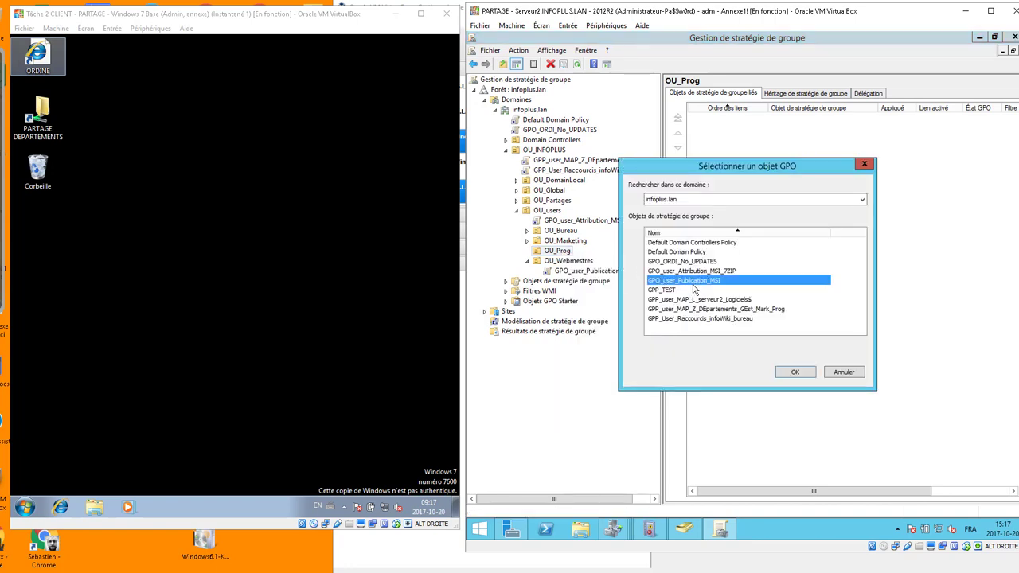
left_click(796, 372)
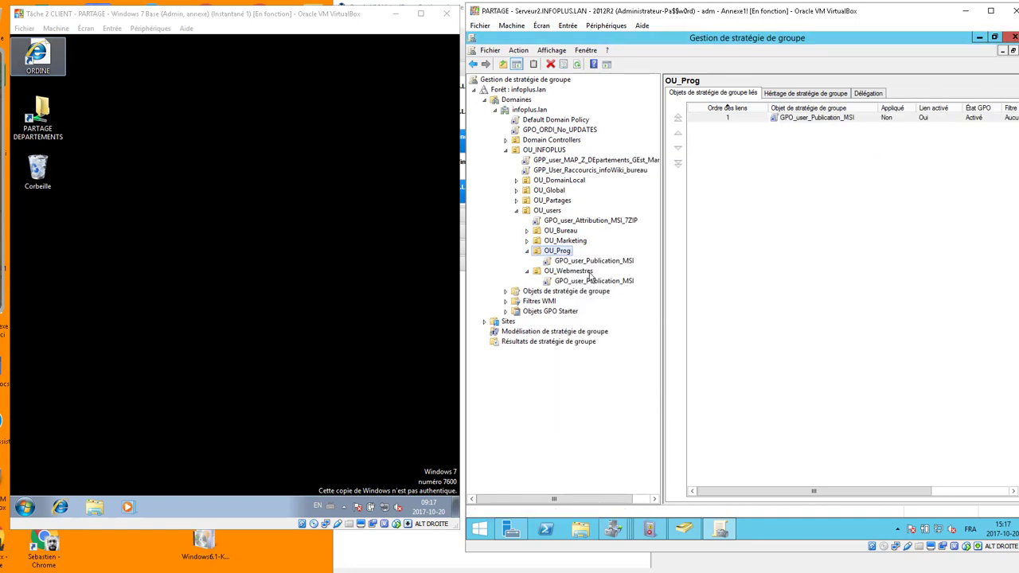
left_click(588, 281)
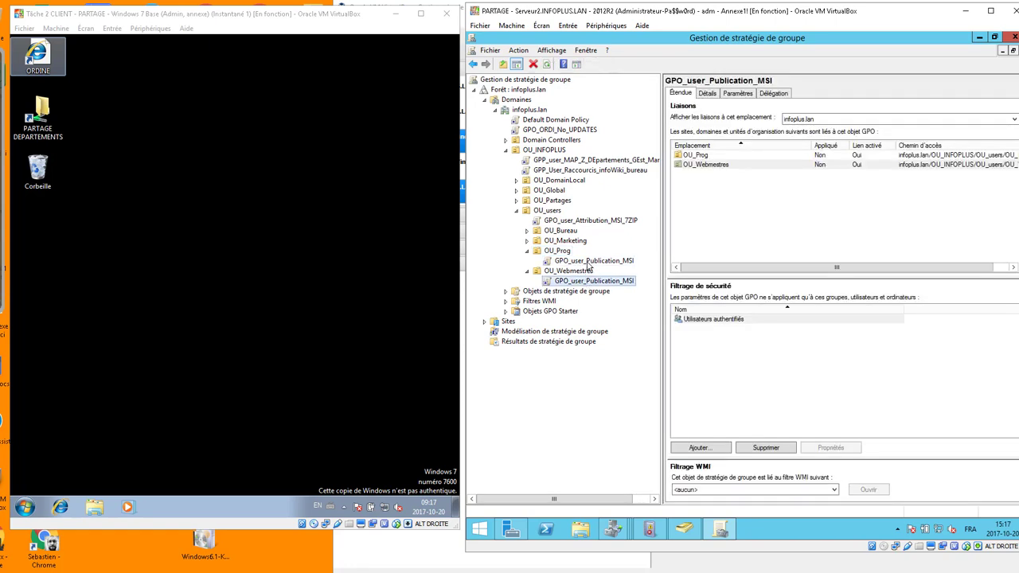
left_click(589, 261)
left_click(590, 282)
In GPO_user_Publication_MSI's user Software installation, publish CHROME_V62_x86.msi from \\serveur2\MSI$.
right_click(583, 288)
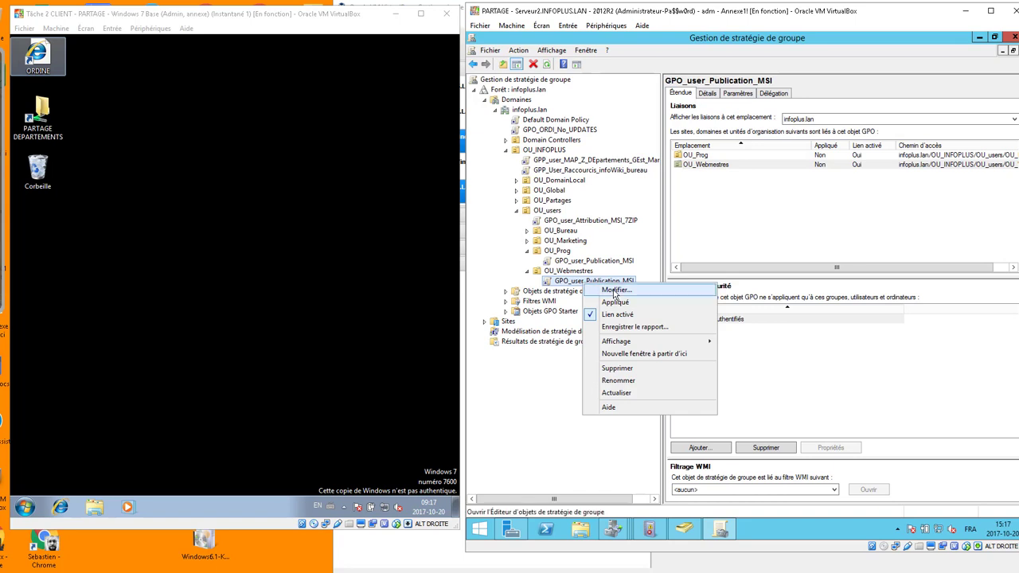
left_click(614, 292)
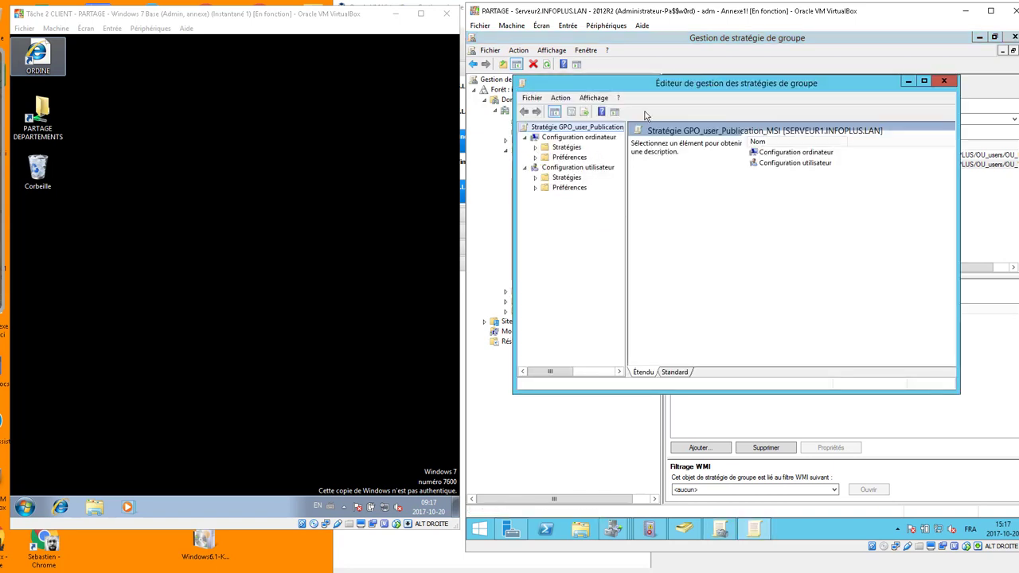
left_click(536, 178)
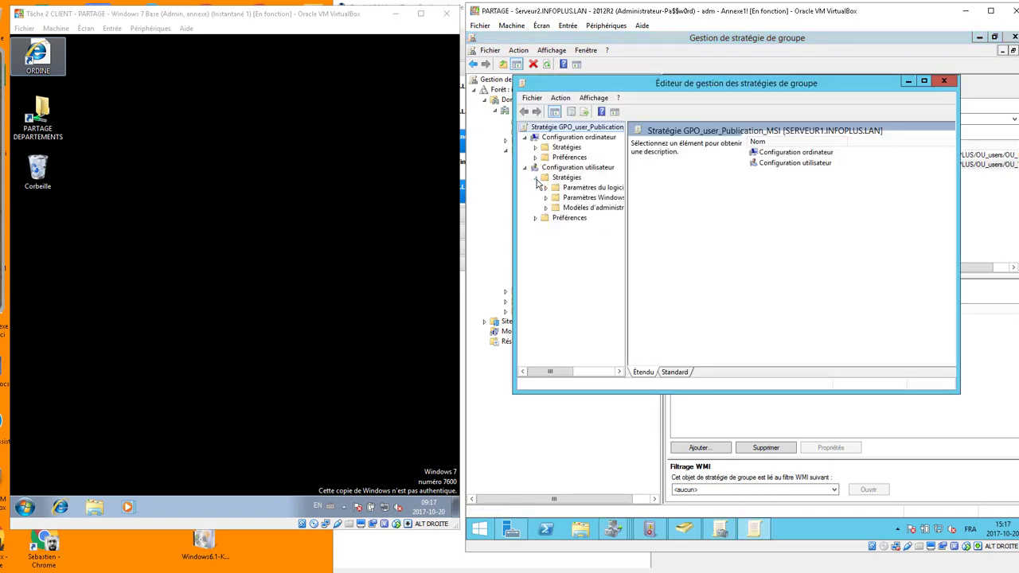
left_click(545, 188)
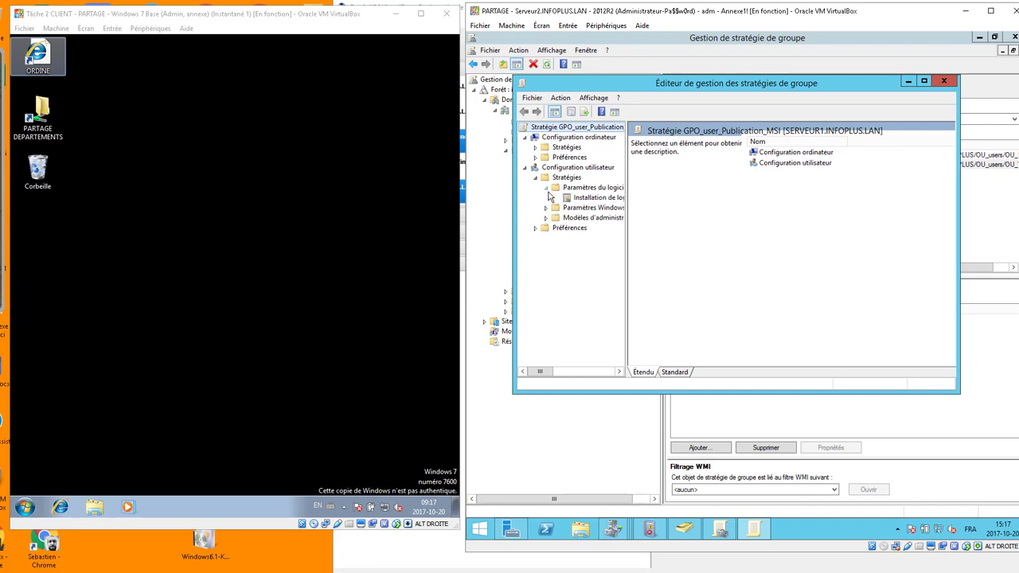
right_click(580, 200)
mouse_move(621, 207)
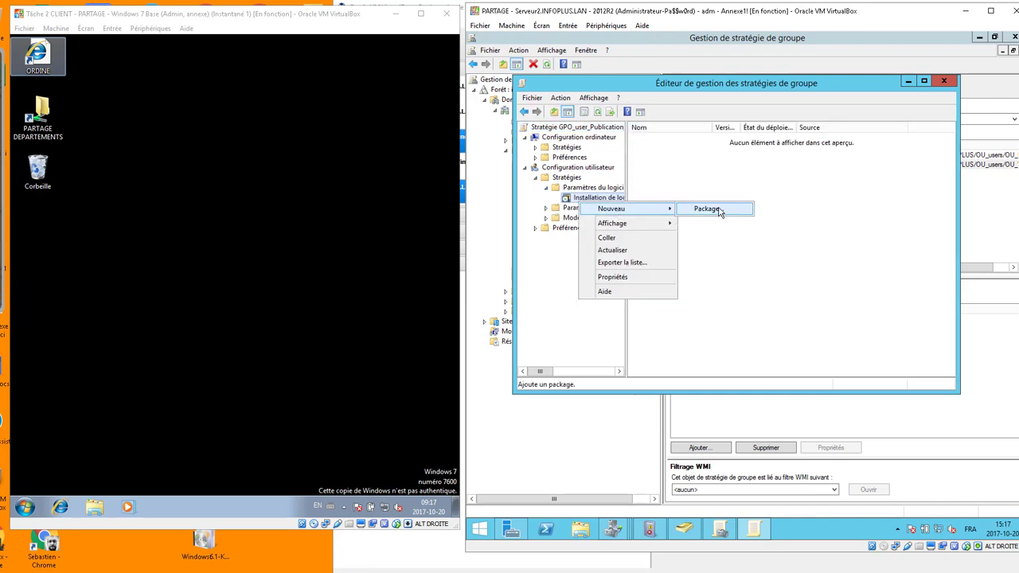
left_click(707, 208)
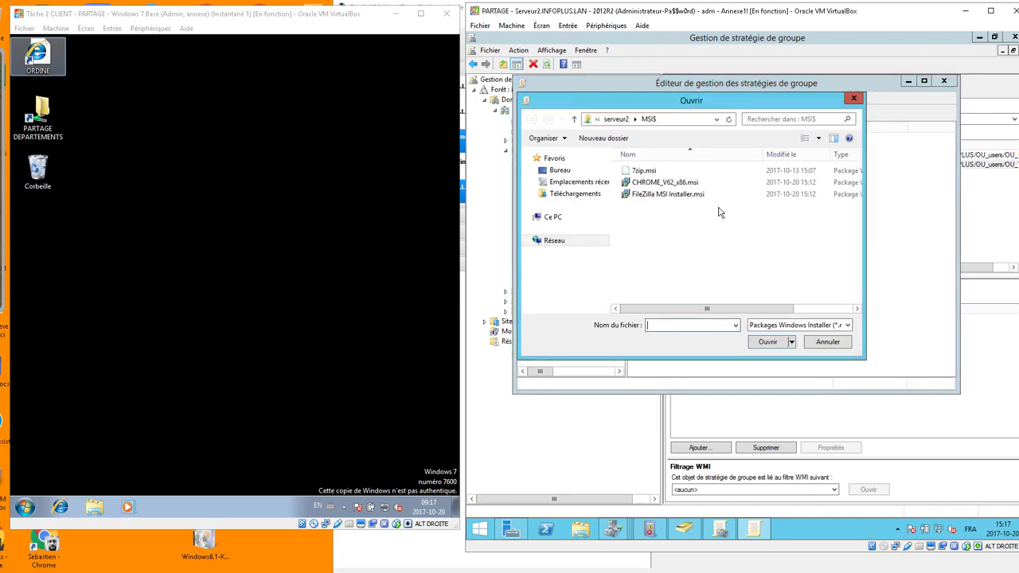
left_click(681, 121)
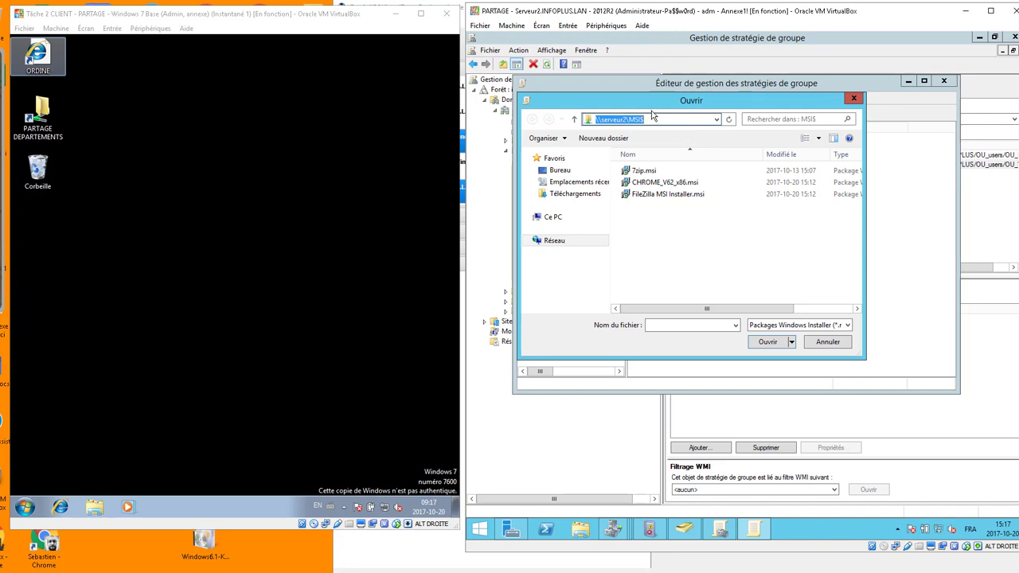
left_click(651, 183)
left_click(766, 342)
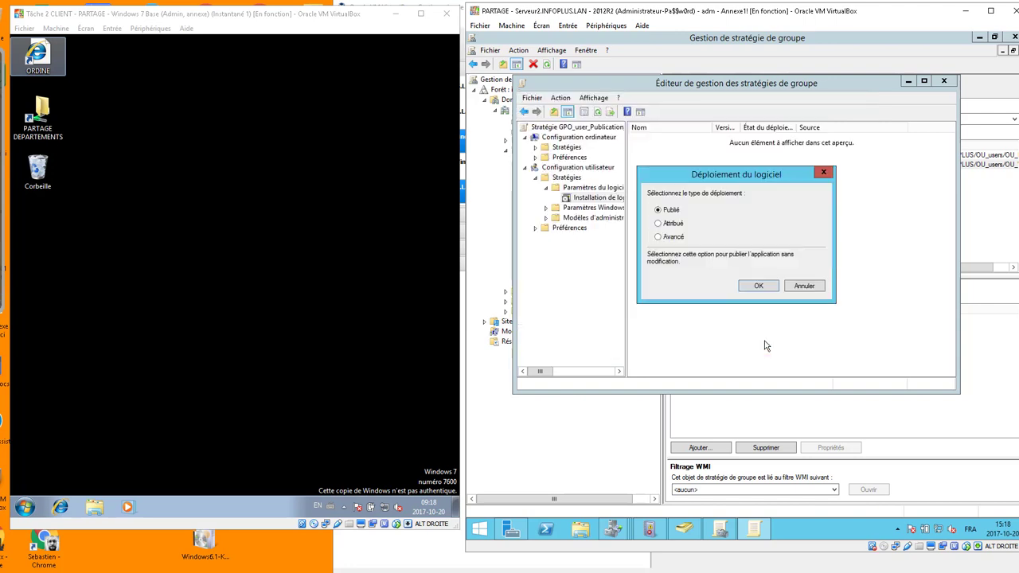
left_click(758, 287)
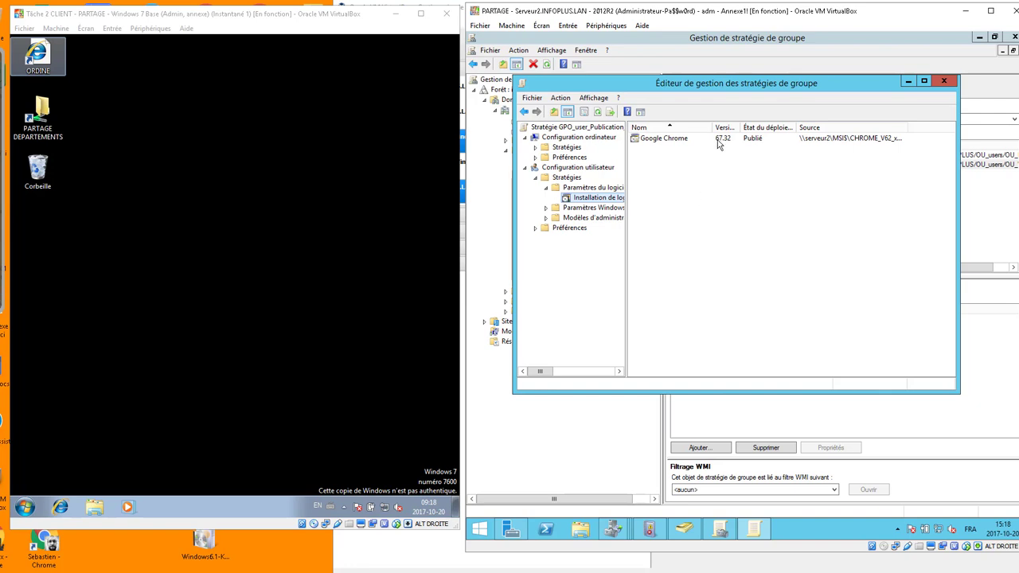
Publish FileZilla MSI Installer.msi as well, then close the policy editor.
right_click(650, 163)
mouse_move(717, 170)
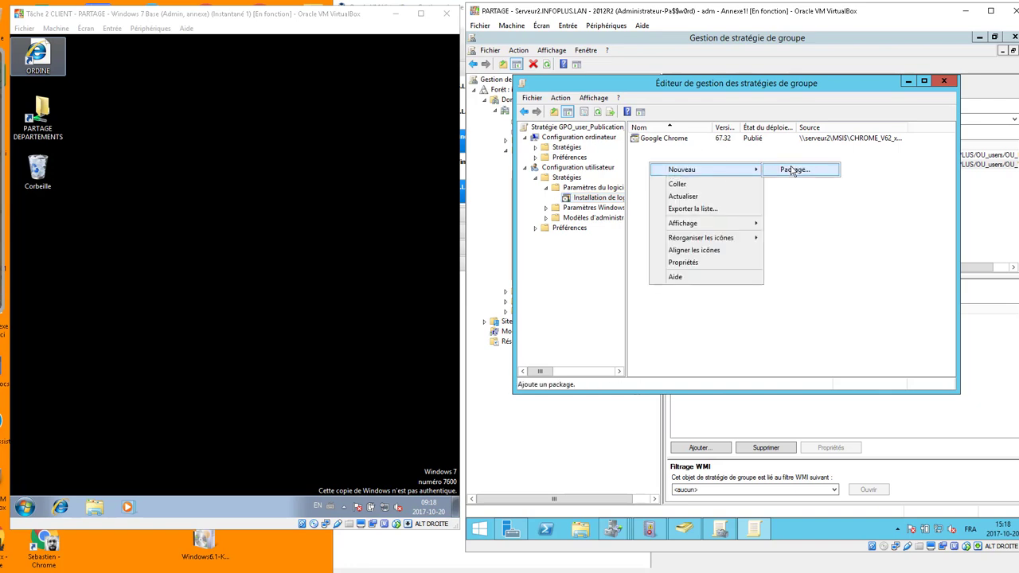
left_click(793, 171)
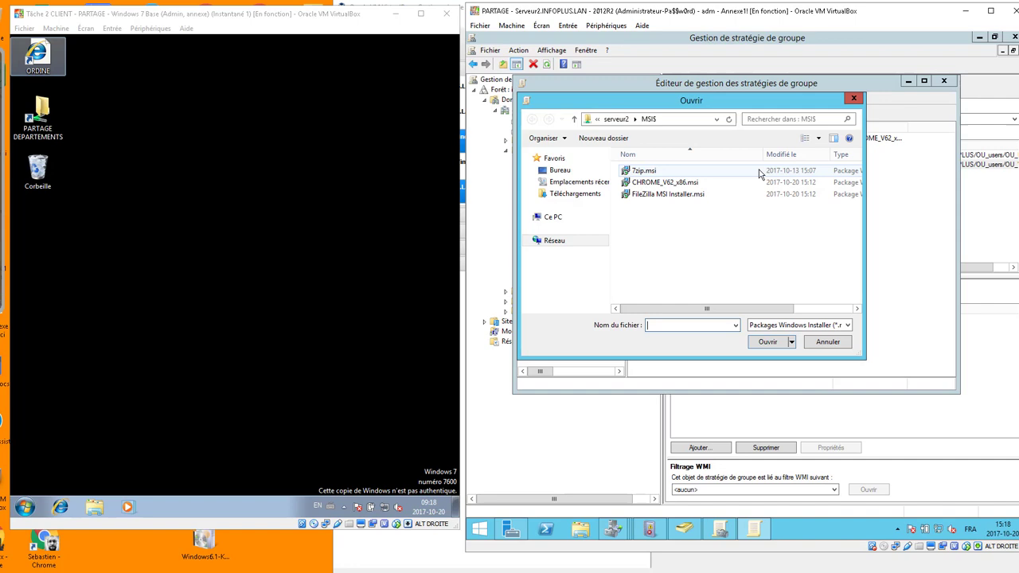
left_click(657, 197)
left_click(767, 342)
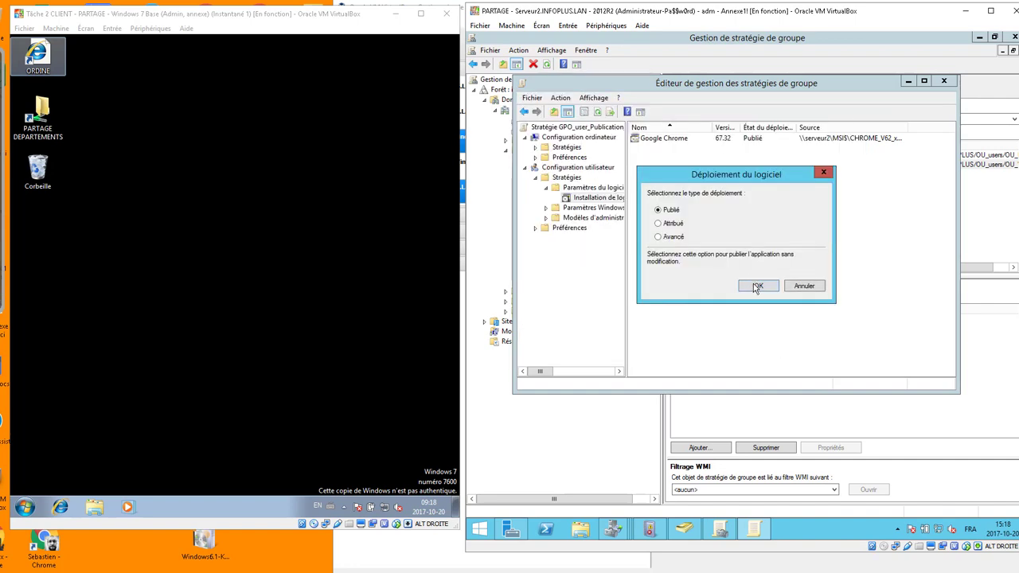
left_click(756, 286)
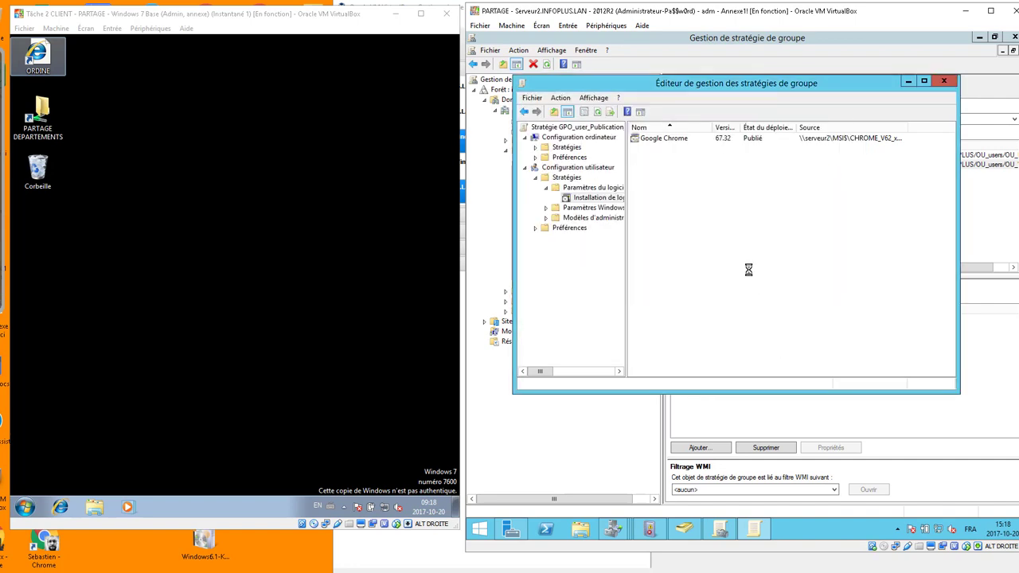
left_click(947, 87)
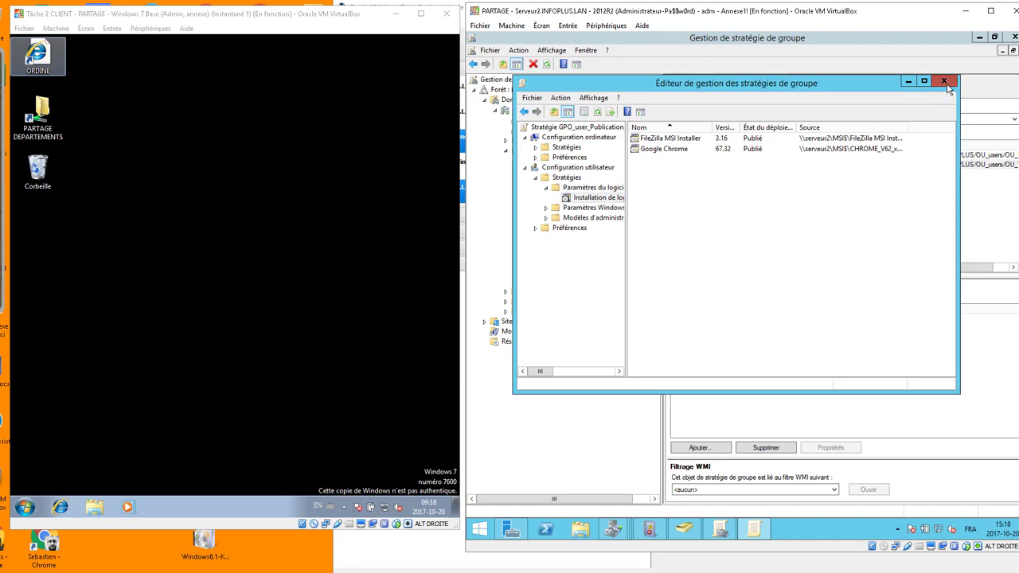
On the Windows 7 client, run 'gpupdate /force' from a cmd prompt.
left_click(1015, 38)
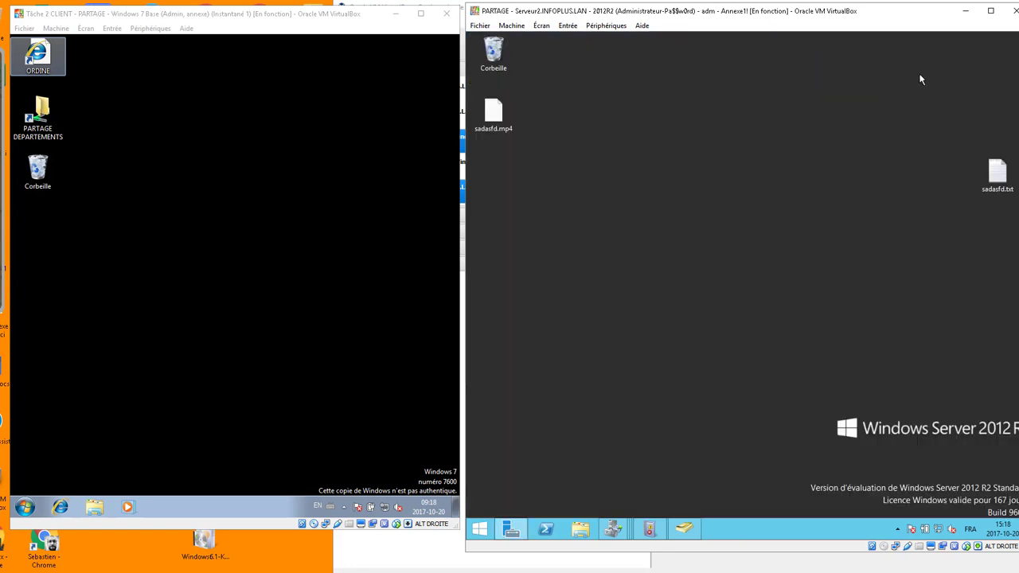
left_click(231, 266)
left_click(25, 507)
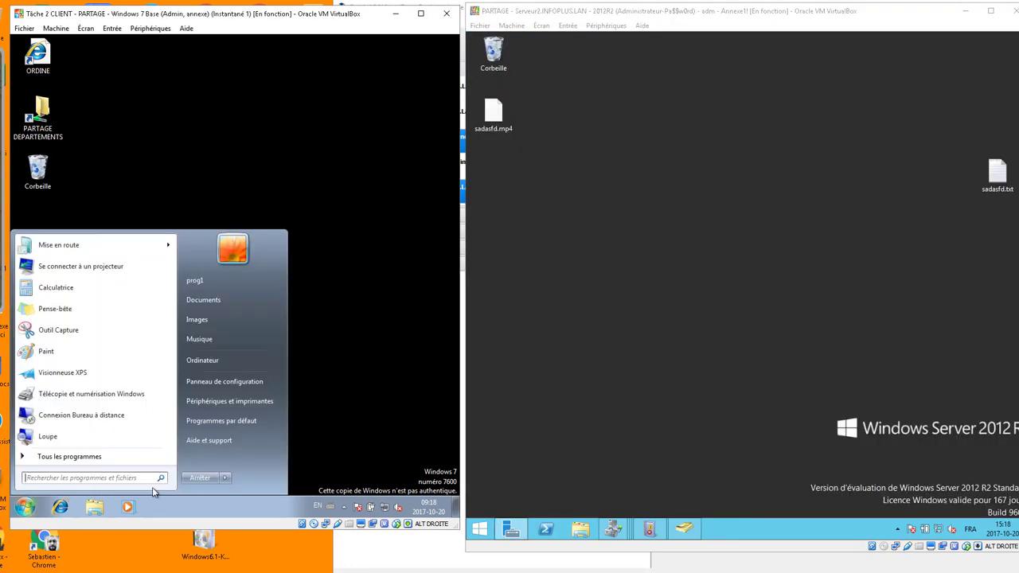
left_click(402, 107)
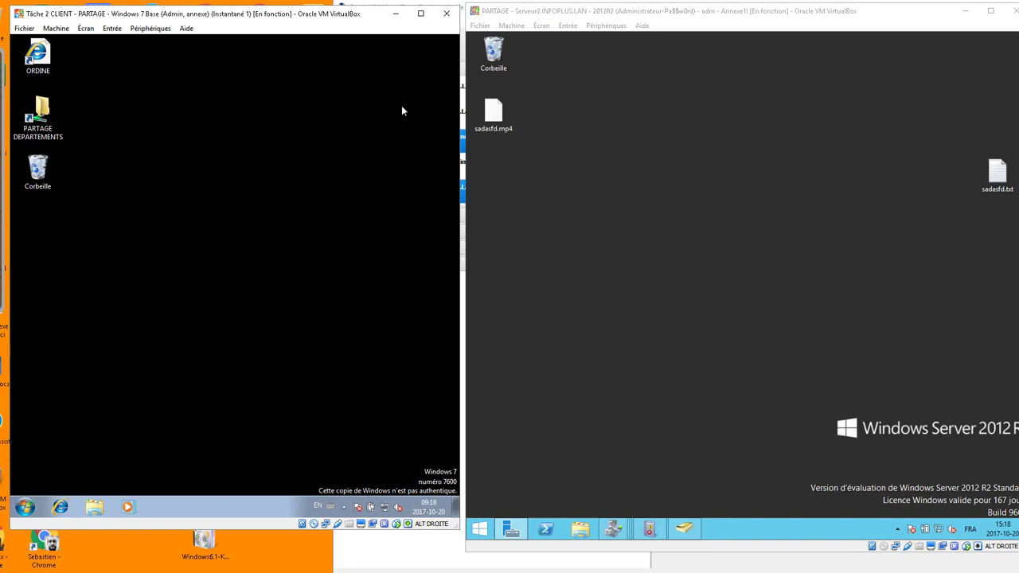
key("super+r")
type("cmd")
key("Return")
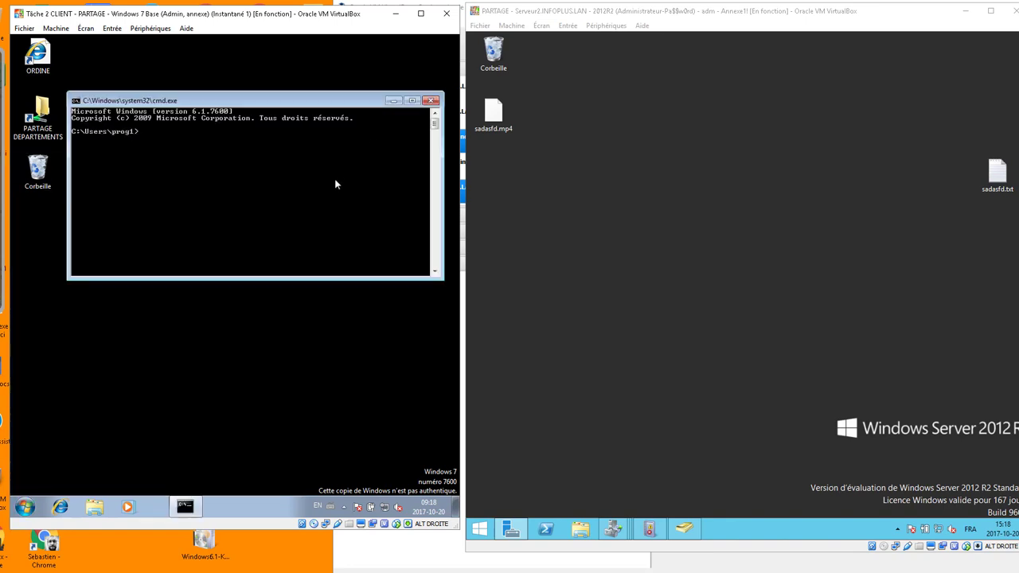
type("g")
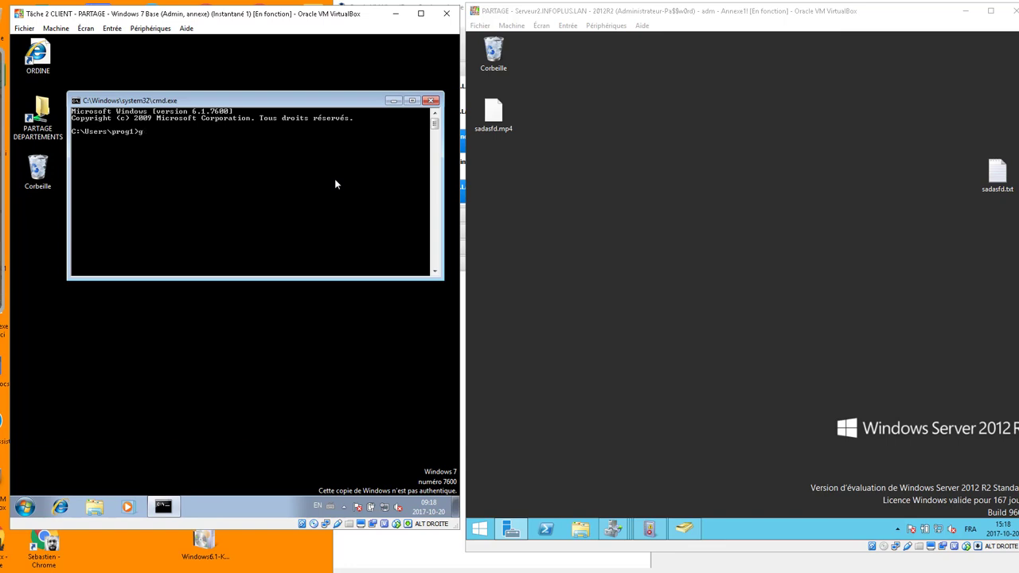
type("pupdate #")
type("force")
key("Return")
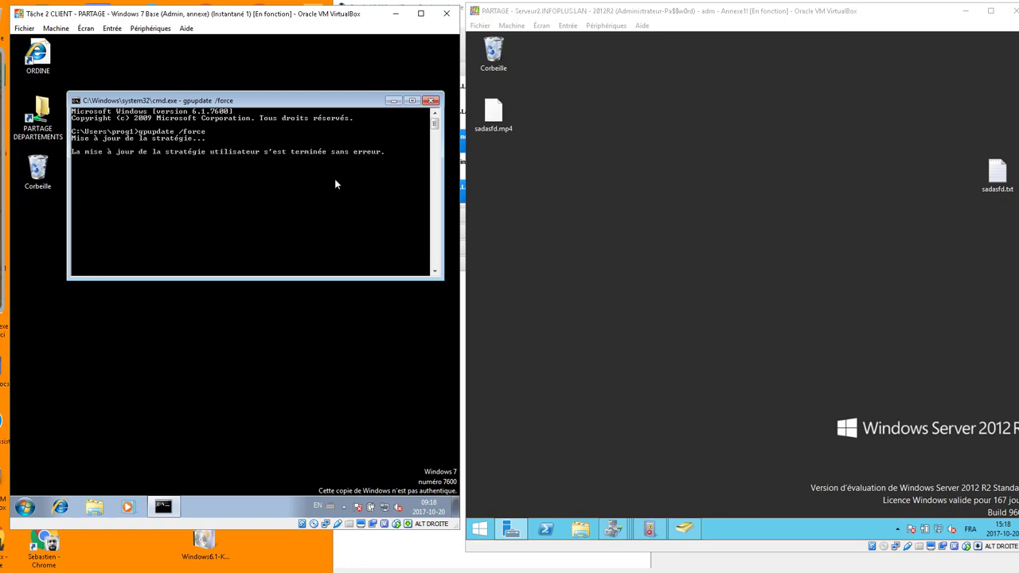
Close the Run prompt and search the Start menu for 'prog'.
left_click(258, 414)
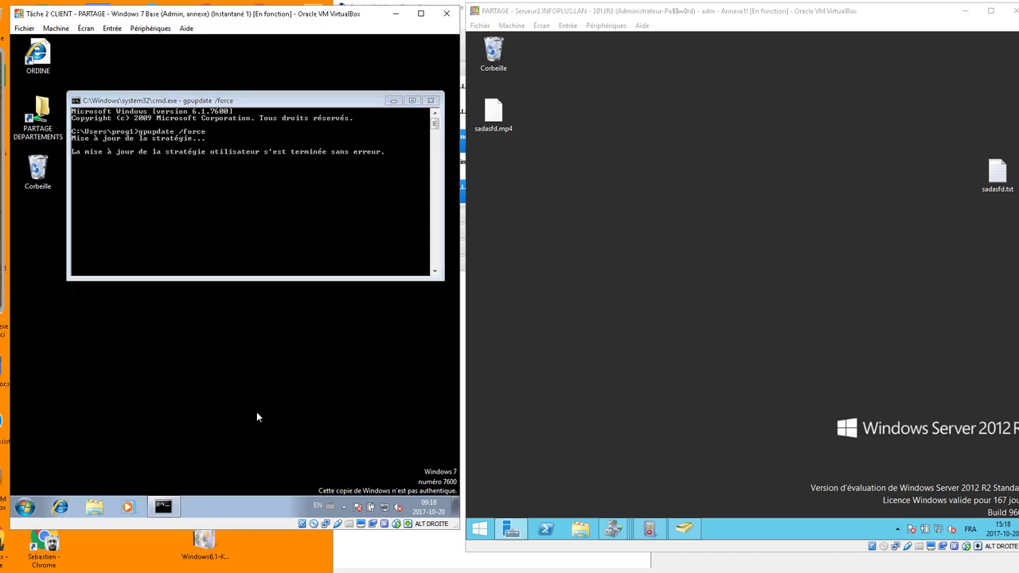
key("super+r")
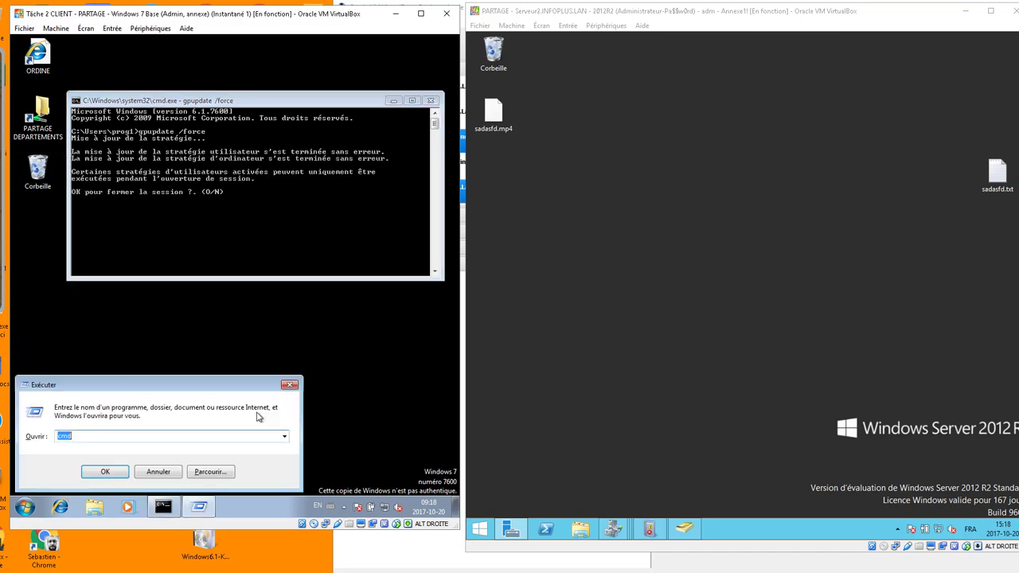
key("BackSpace")
key("Escape")
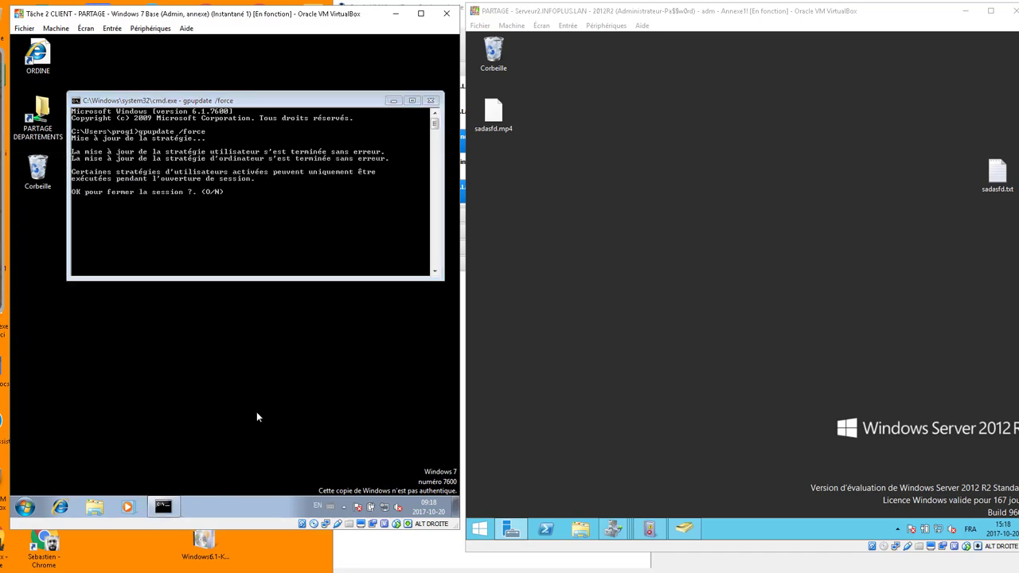
key("super")
type("proga")
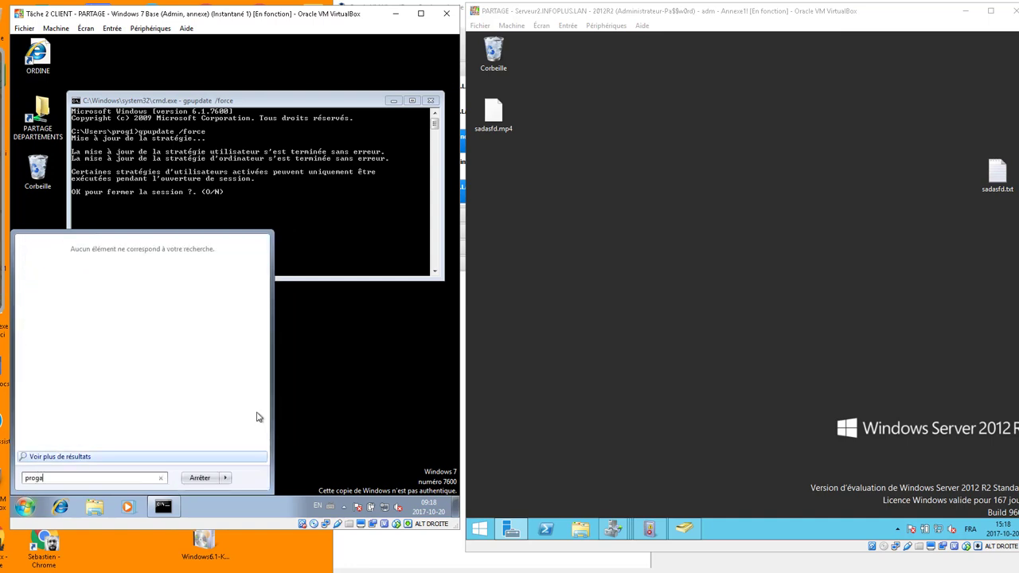
key("BackSpace")
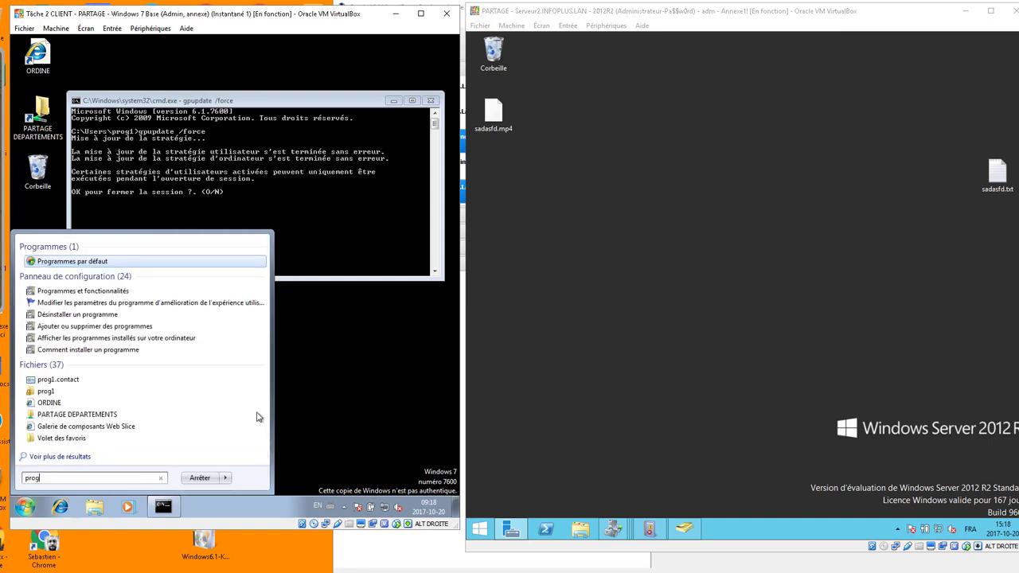
From Programs and Features, install Google Chrome from the network programs list.
left_click(110, 293)
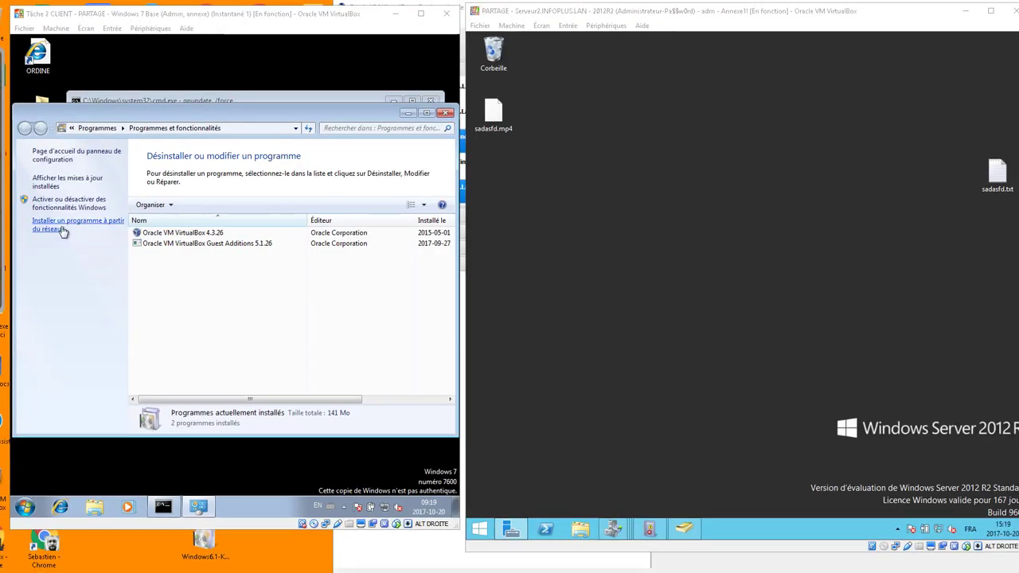
left_click(143, 203)
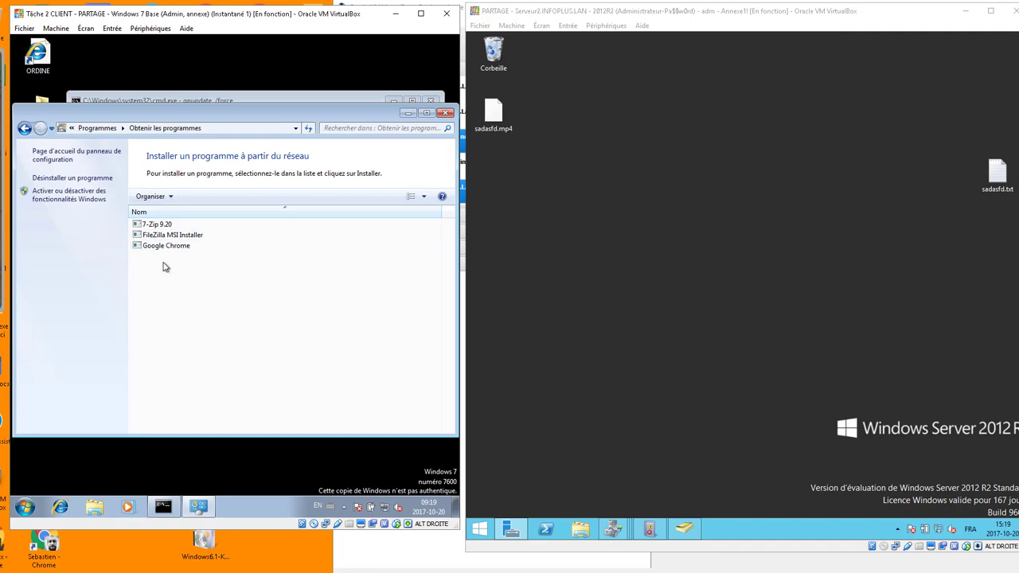
left_click(175, 227)
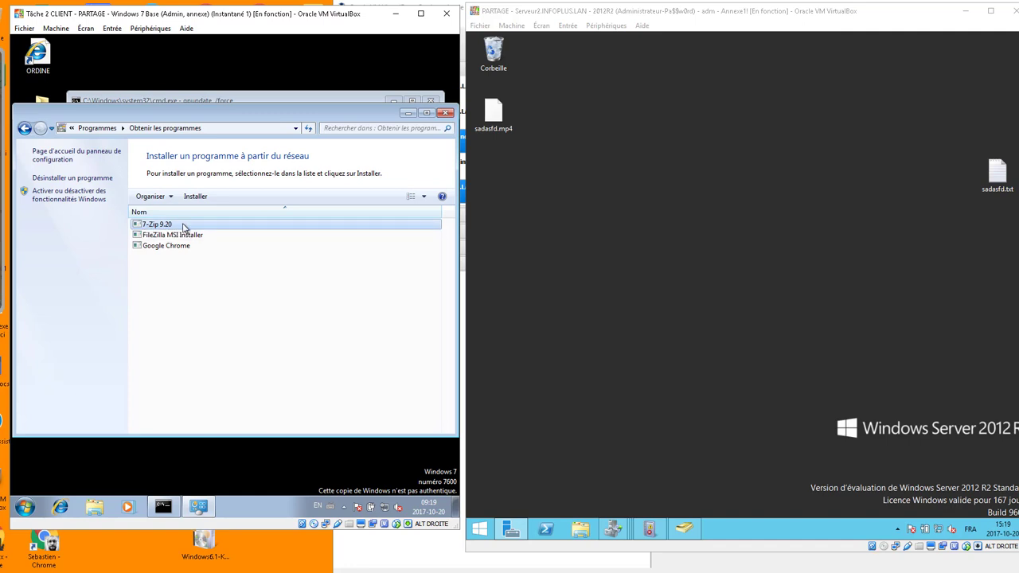
left_click(183, 245)
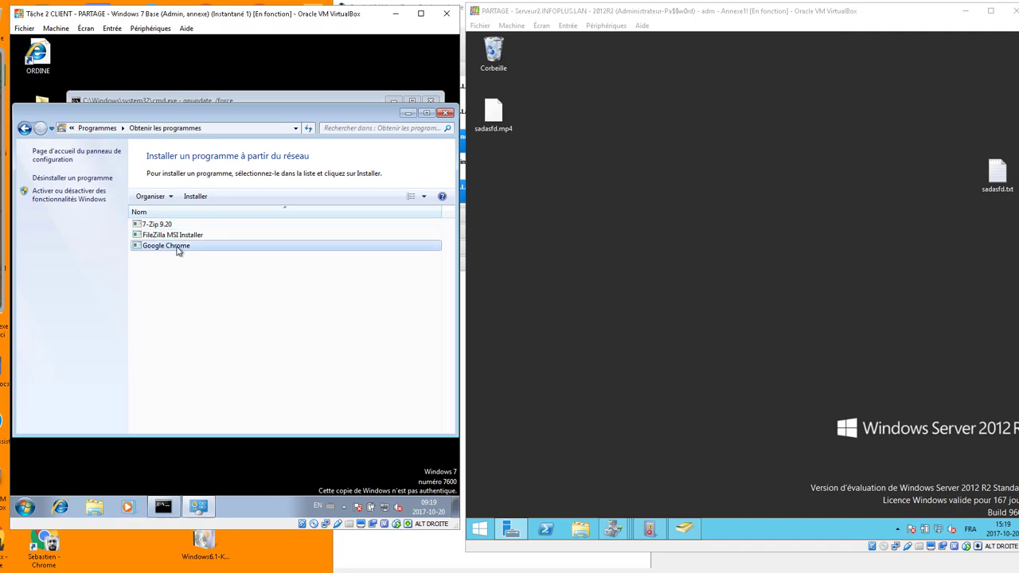
left_click(193, 196)
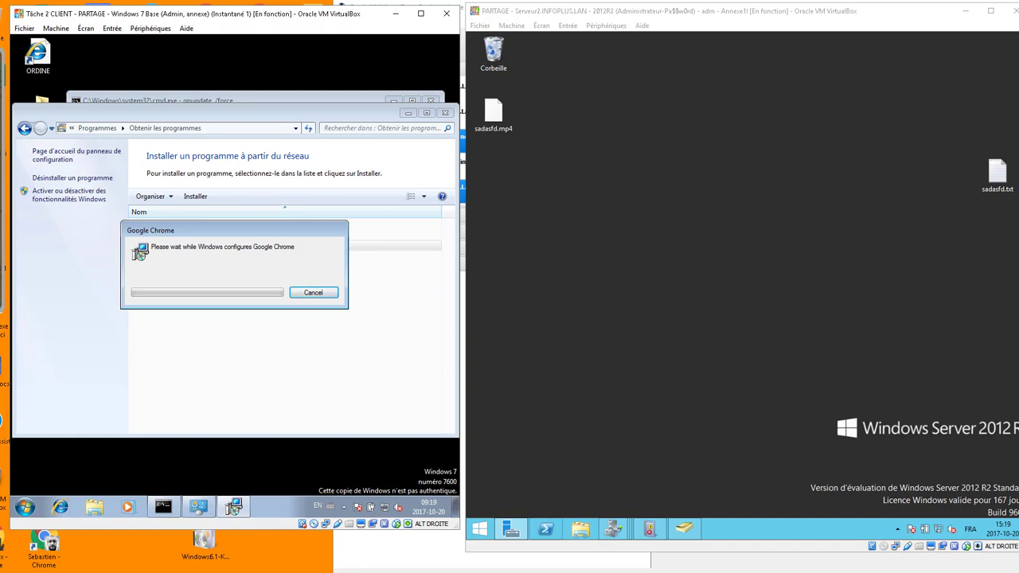
left_click(595, 562)
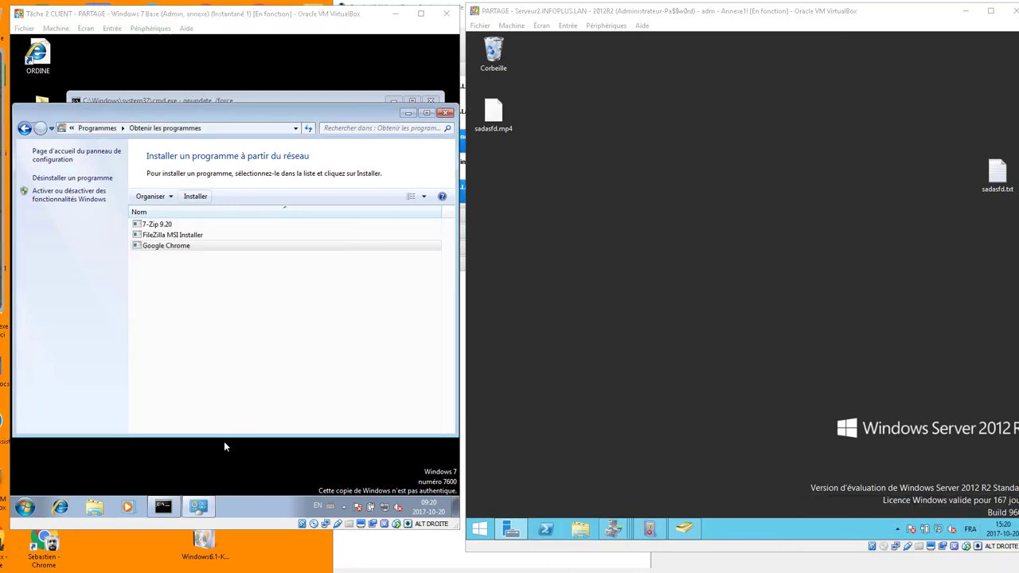
Close the open windows, log off, and sign back in with the account password.
left_click(446, 112)
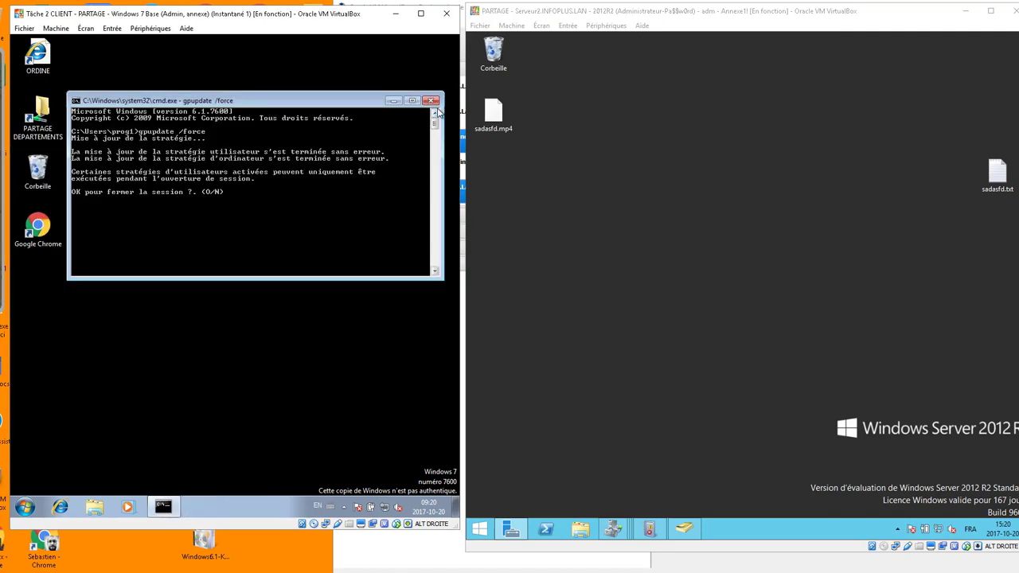
left_click(434, 96)
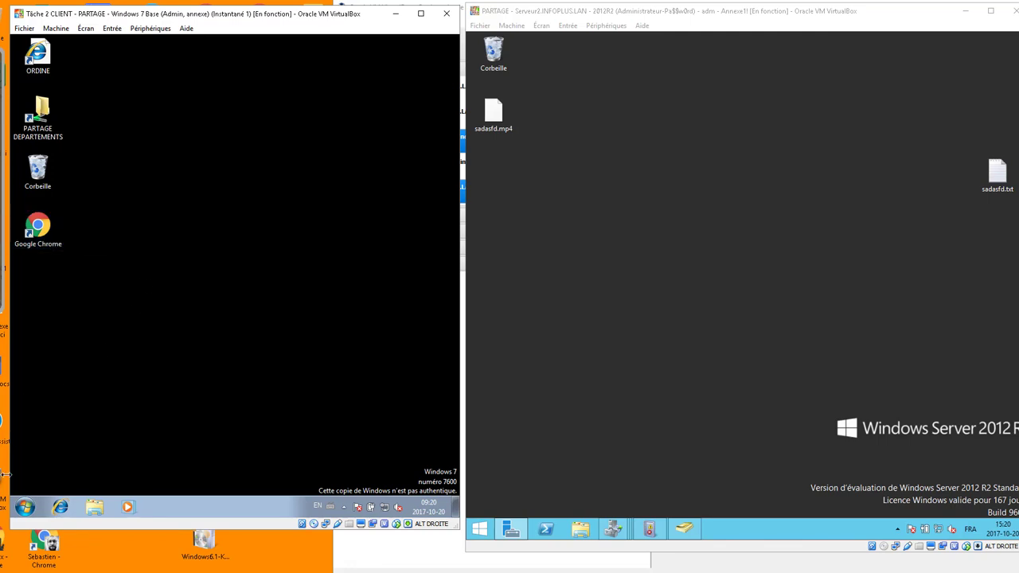
left_click(25, 507)
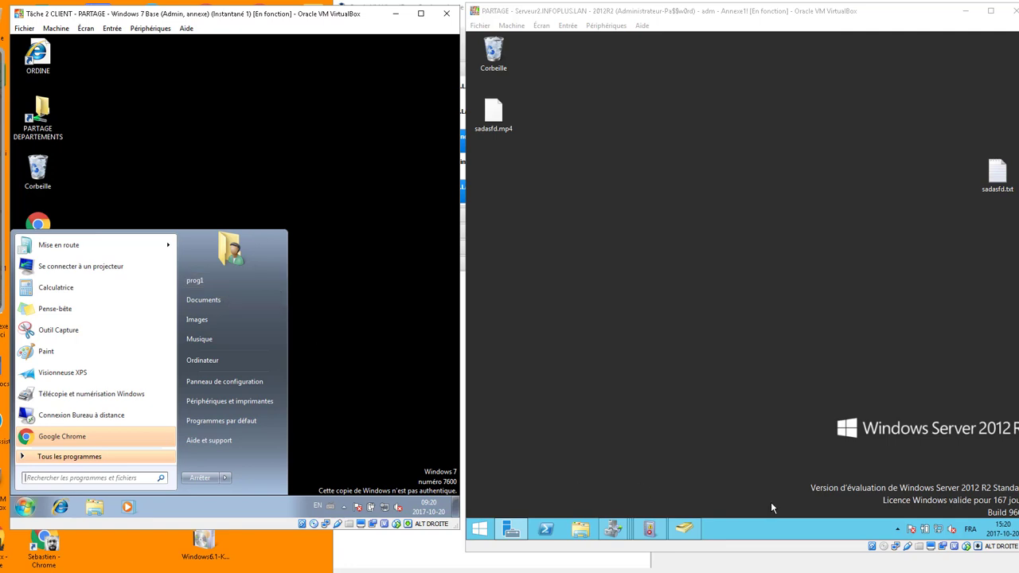
left_click(226, 479)
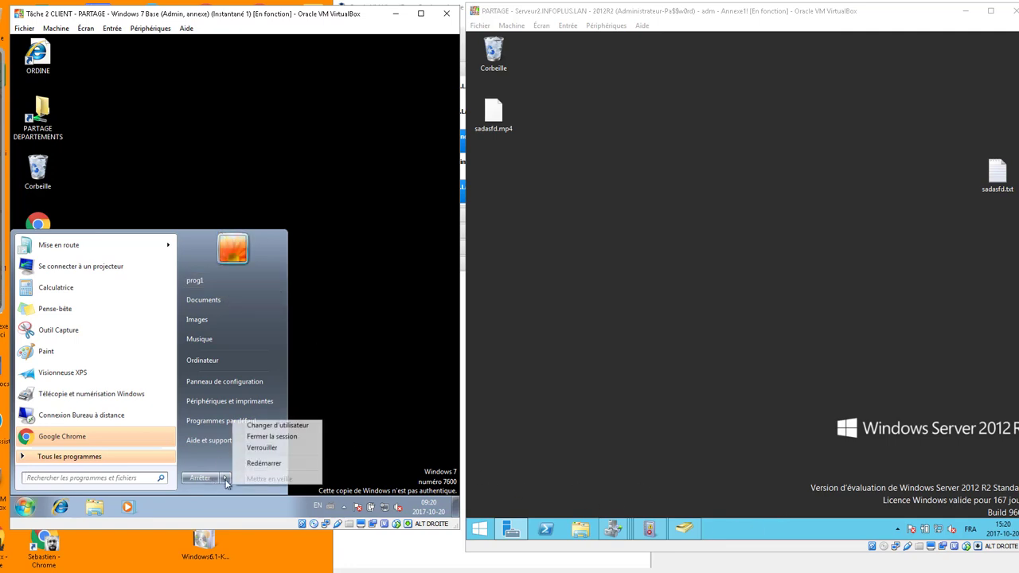
left_click(271, 437)
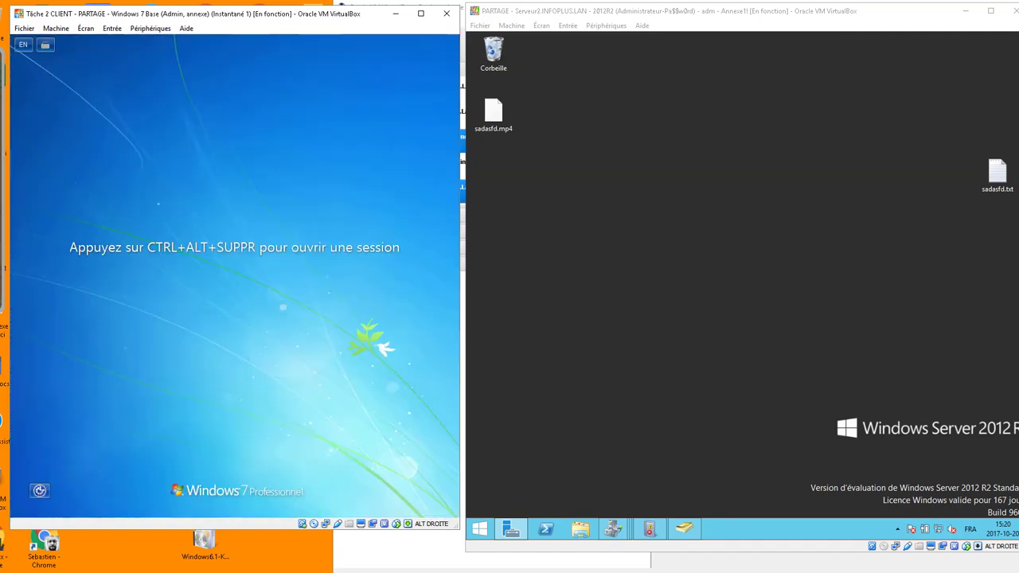
key("ctrl+alt+Delete")
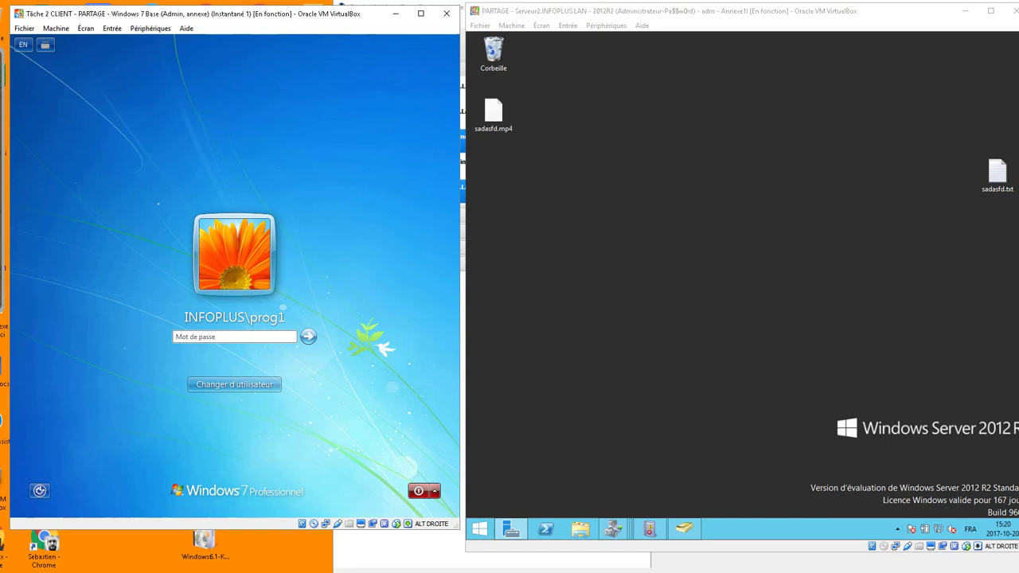
type("Pa$$w0rd")
key("Return")
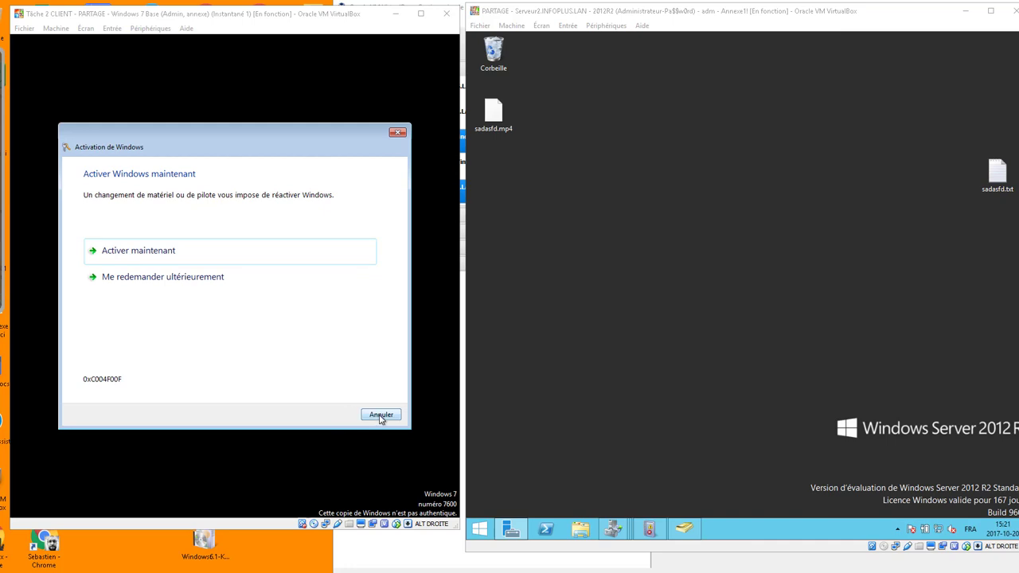
left_click(380, 415)
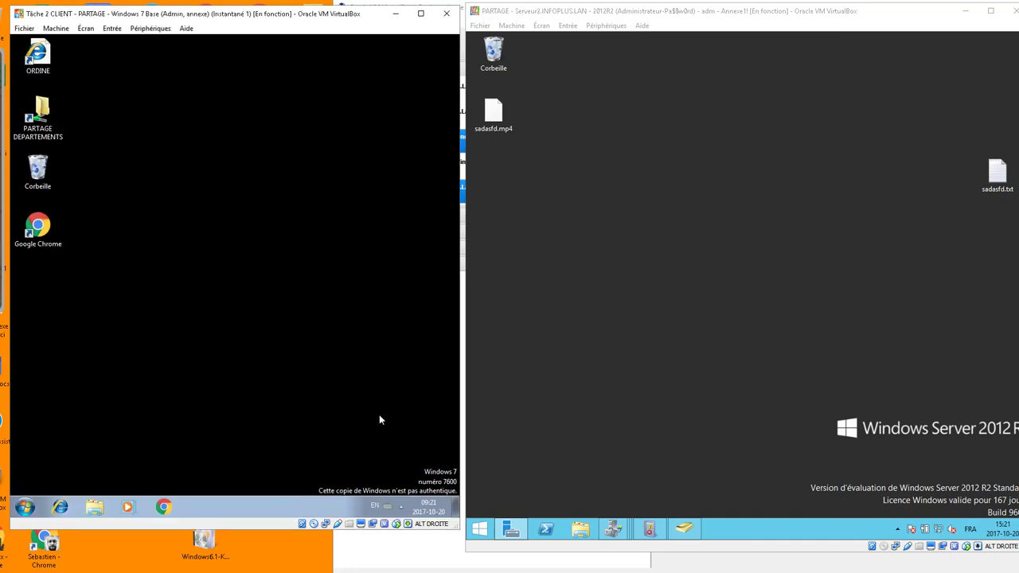
Check All Programs, restart the client, and sign back in, dismissing the activation prompt.
left_click(26, 508)
left_click(68, 459)
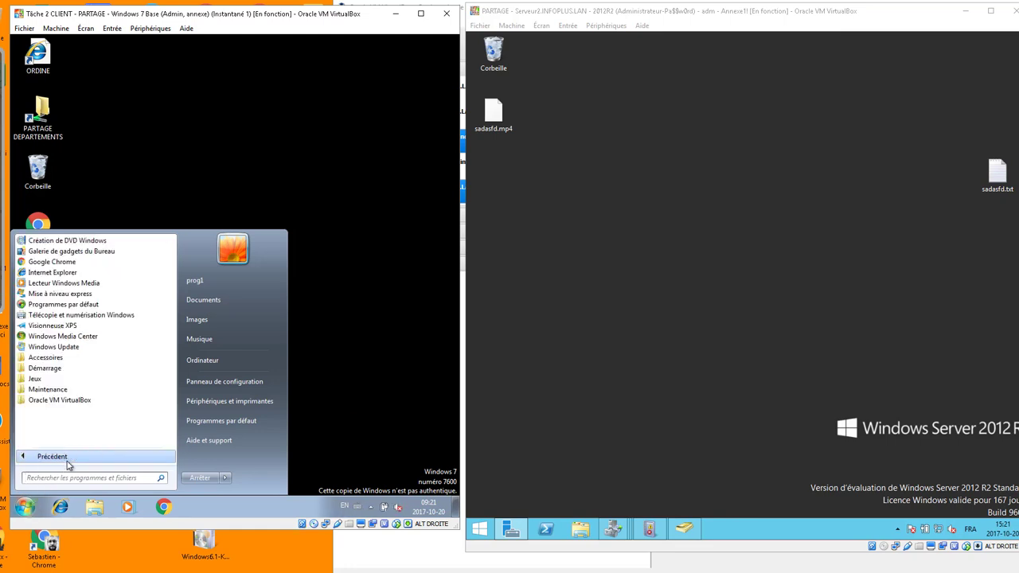
left_click(346, 395)
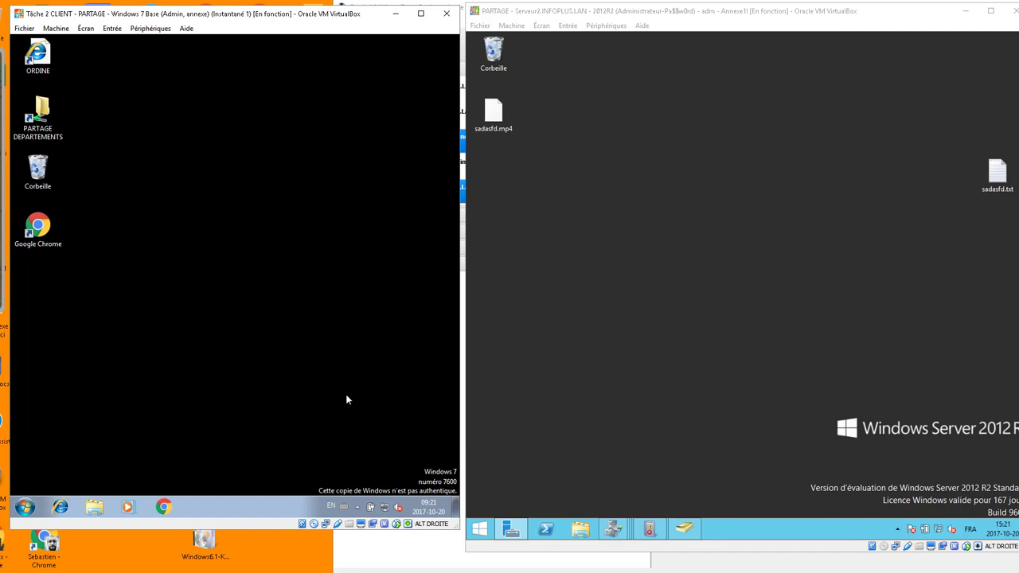
left_click(26, 508)
left_click(225, 478)
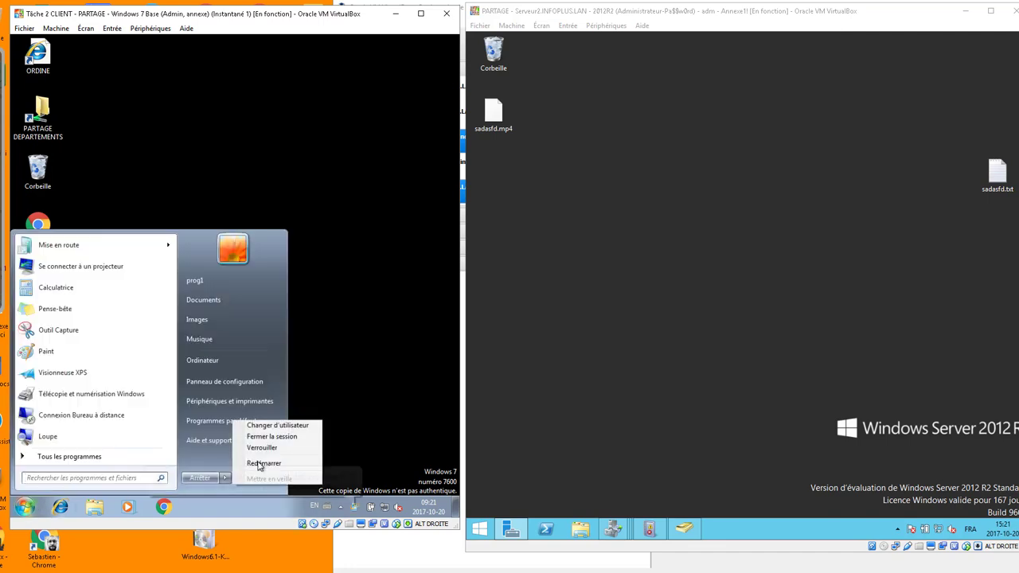
left_click(266, 464)
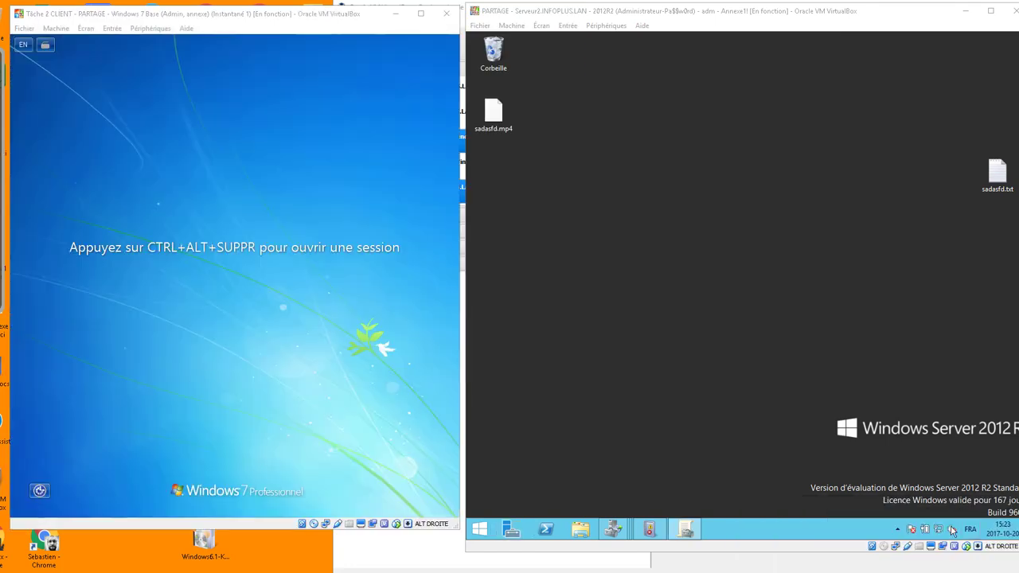
left_click(235, 404)
key("ctrl+alt+Delete")
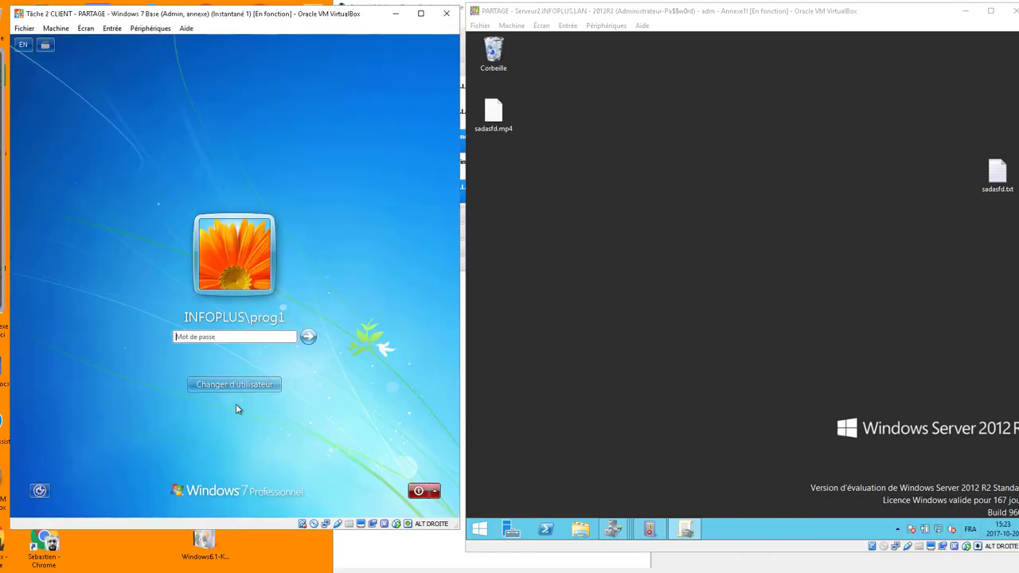
type("••••••••")
key("Return")
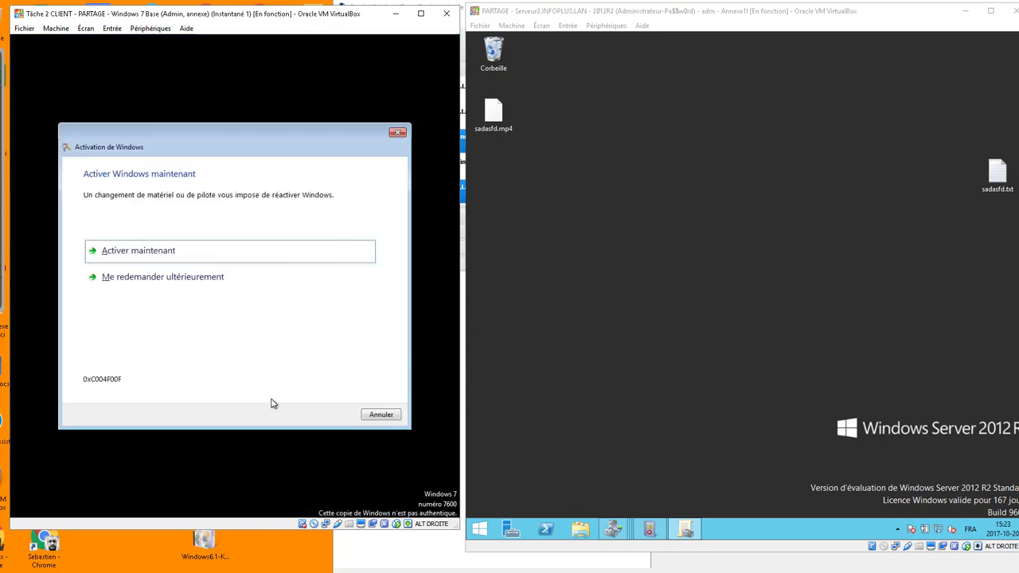
left_click(381, 415)
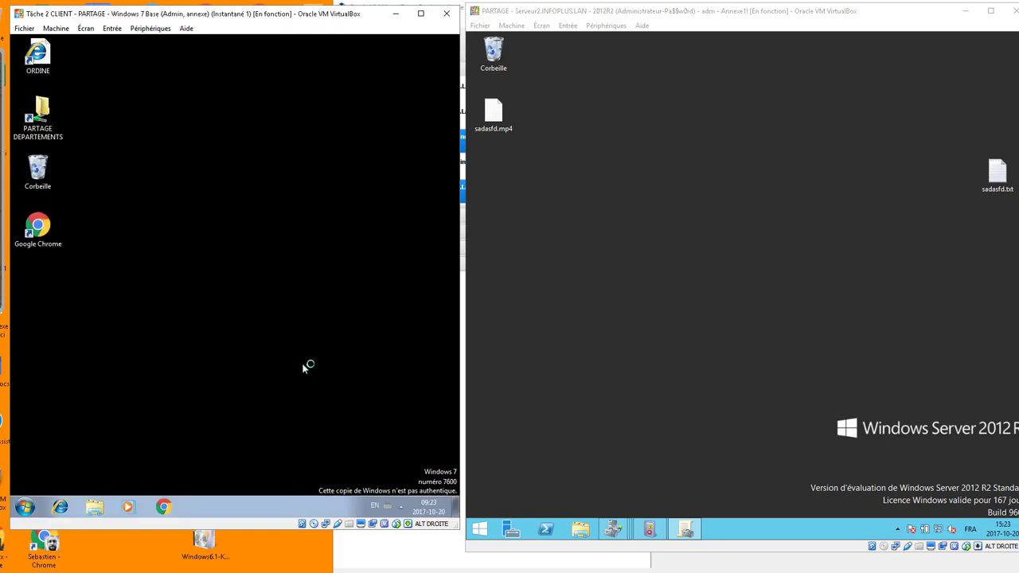
On the server, open GPO_user_Attribution_MSI_7ZIP in the Group Policy editor.
left_click(24, 506)
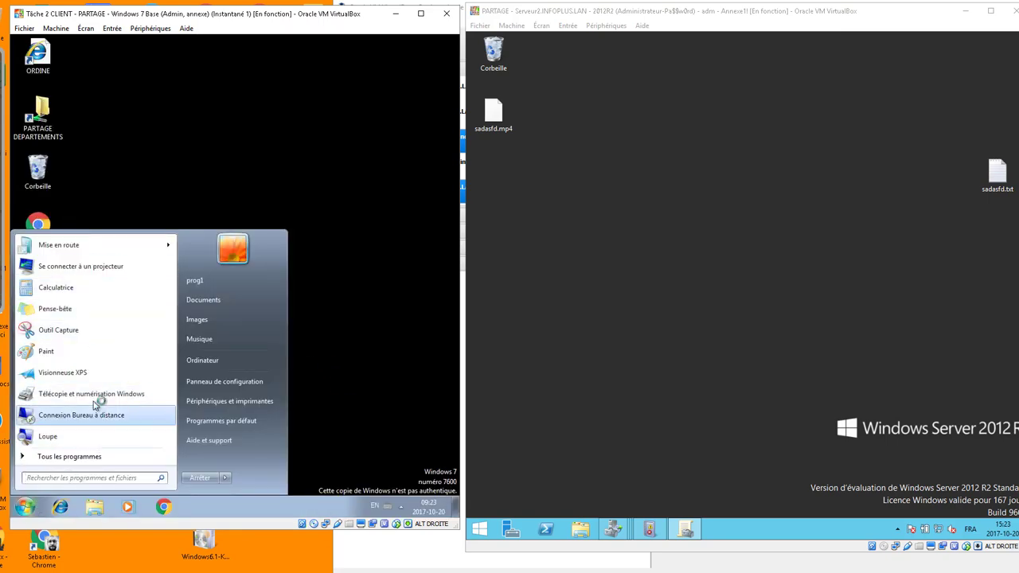
left_click(713, 298)
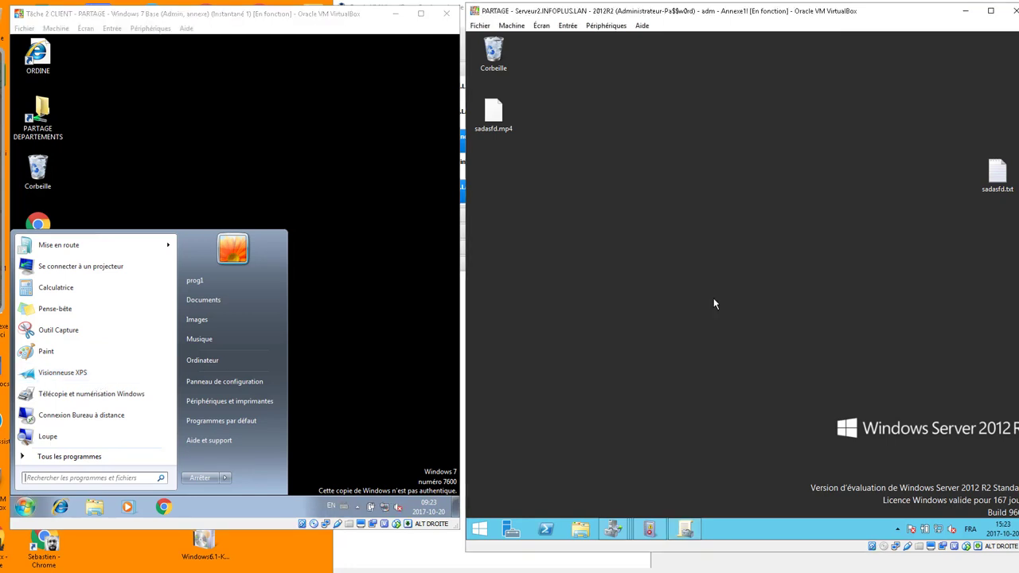
left_click(687, 533)
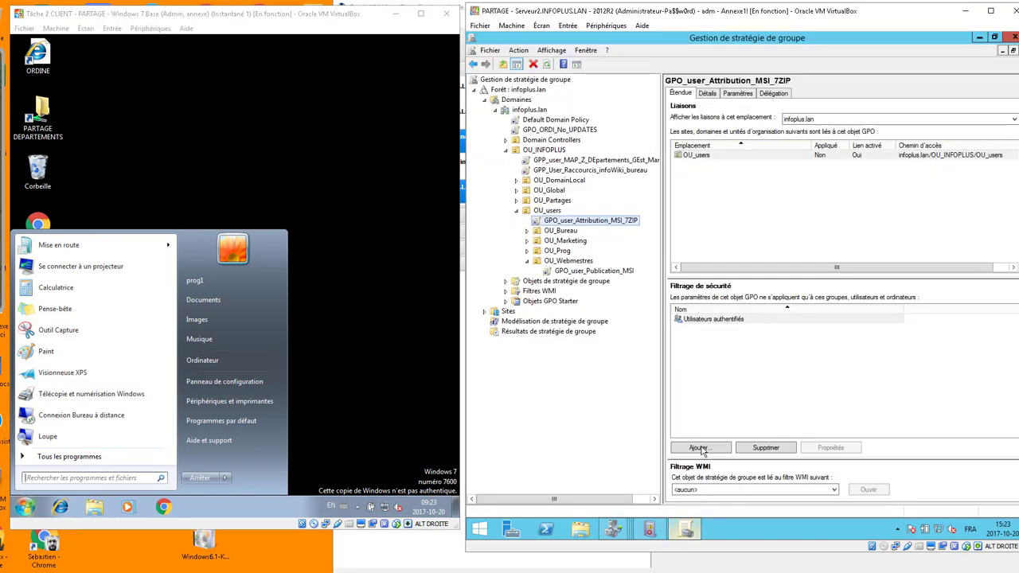
right_click(595, 221)
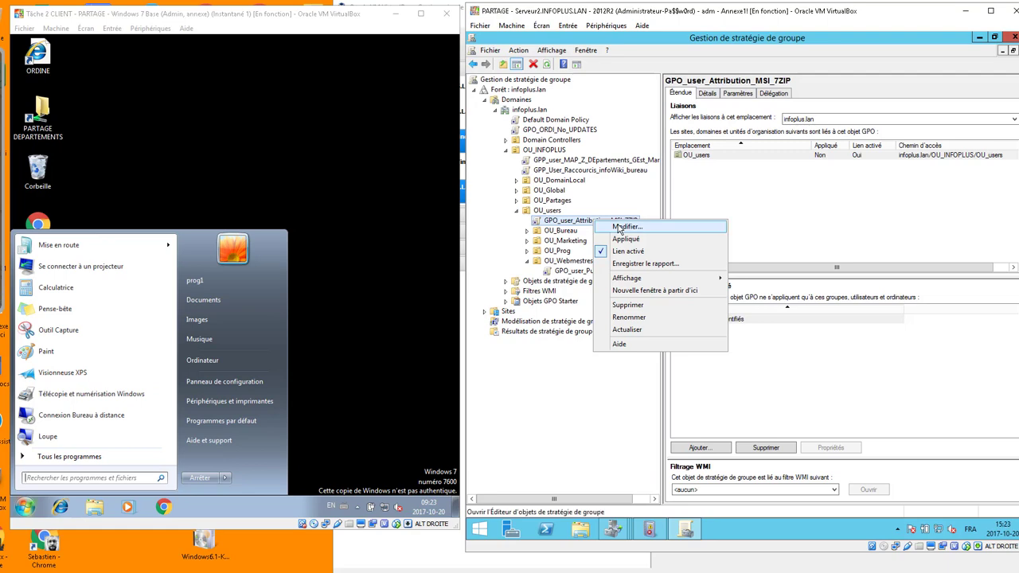
left_click(619, 229)
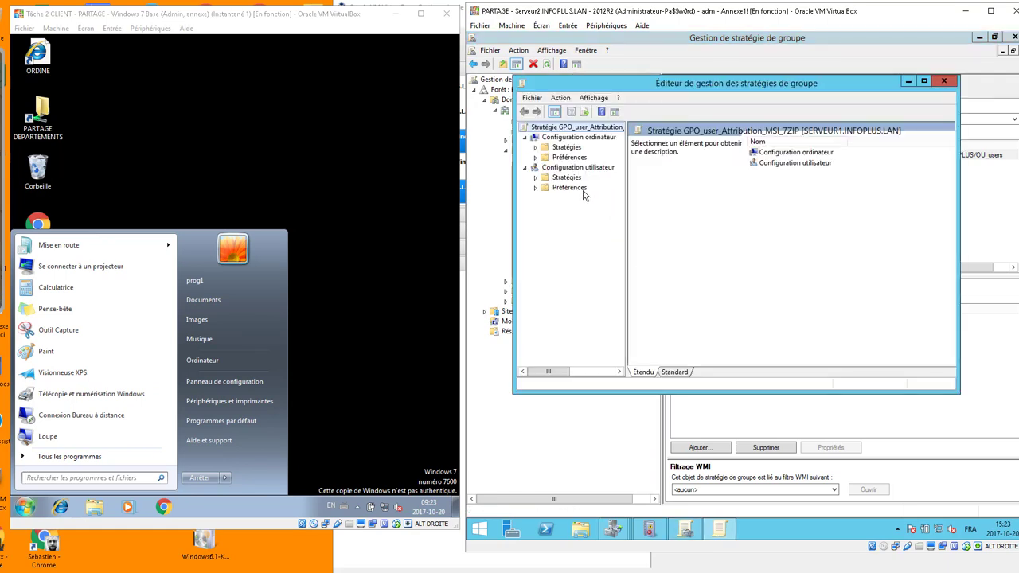
left_click(943, 80)
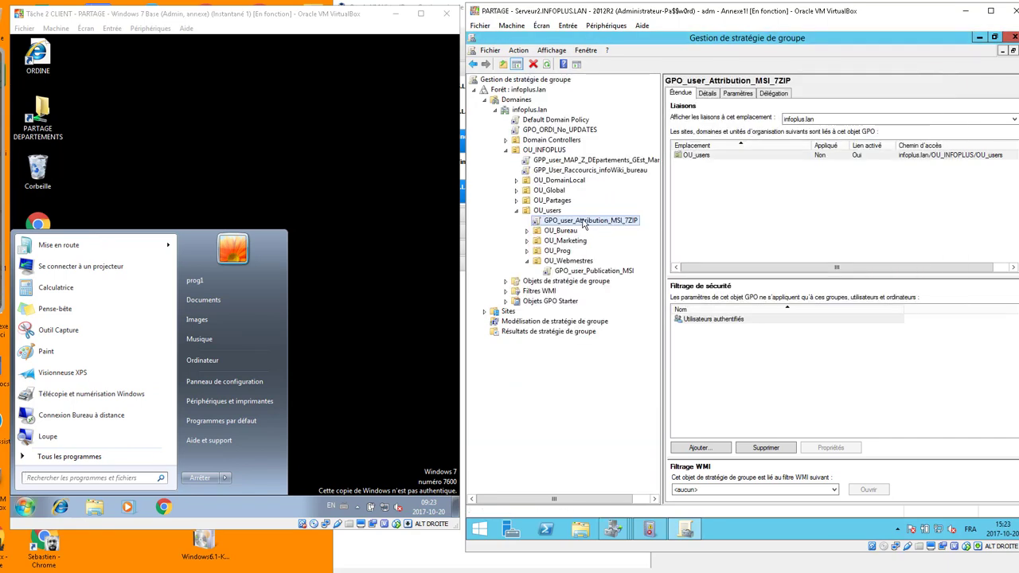
right_click(593, 223)
left_click(620, 227)
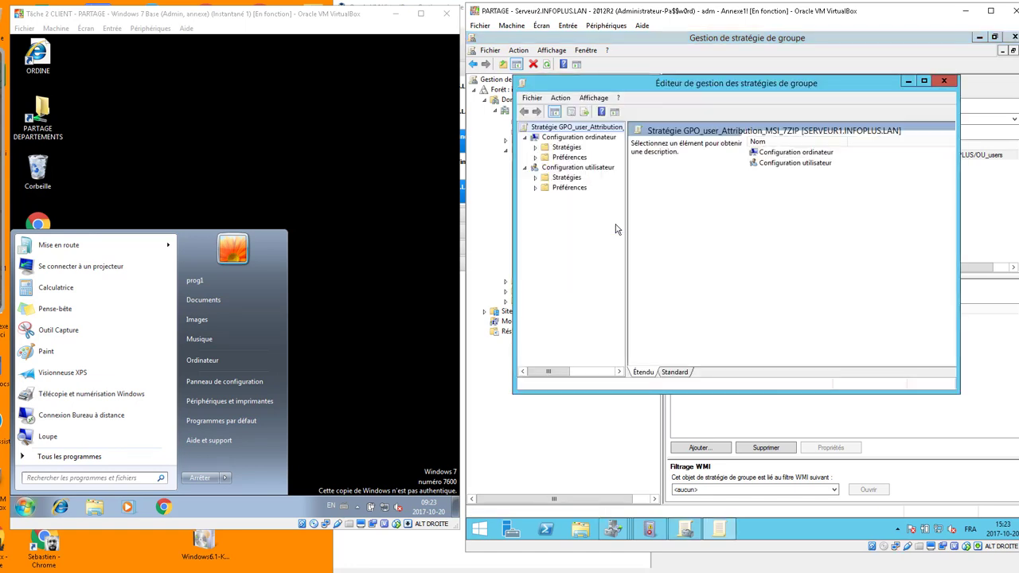
Under User Software installation, set the 7-Zip 9.20 package's deployment to install at logon.
left_click(536, 178)
left_click(546, 188)
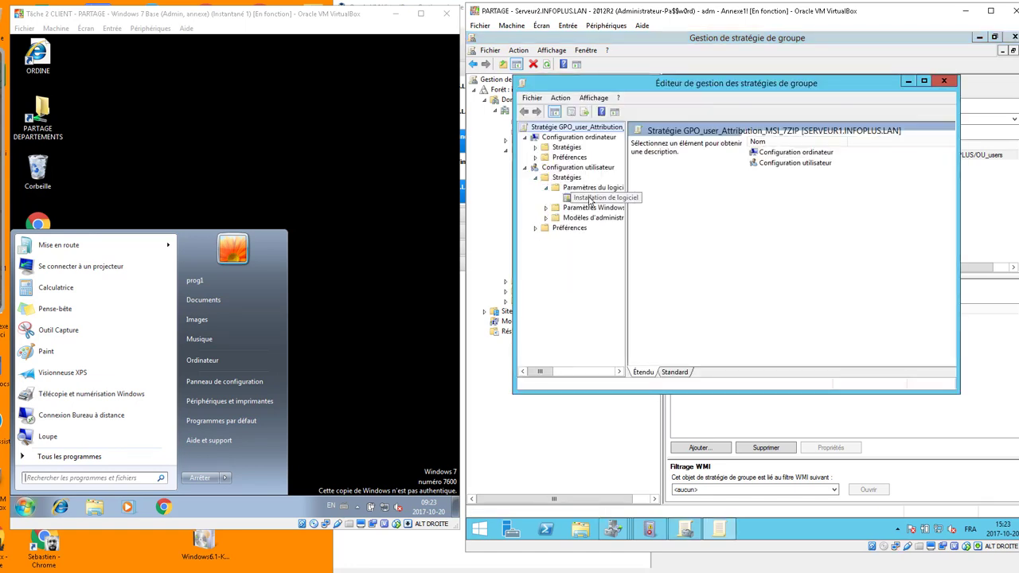
left_click(593, 197)
left_click(661, 140)
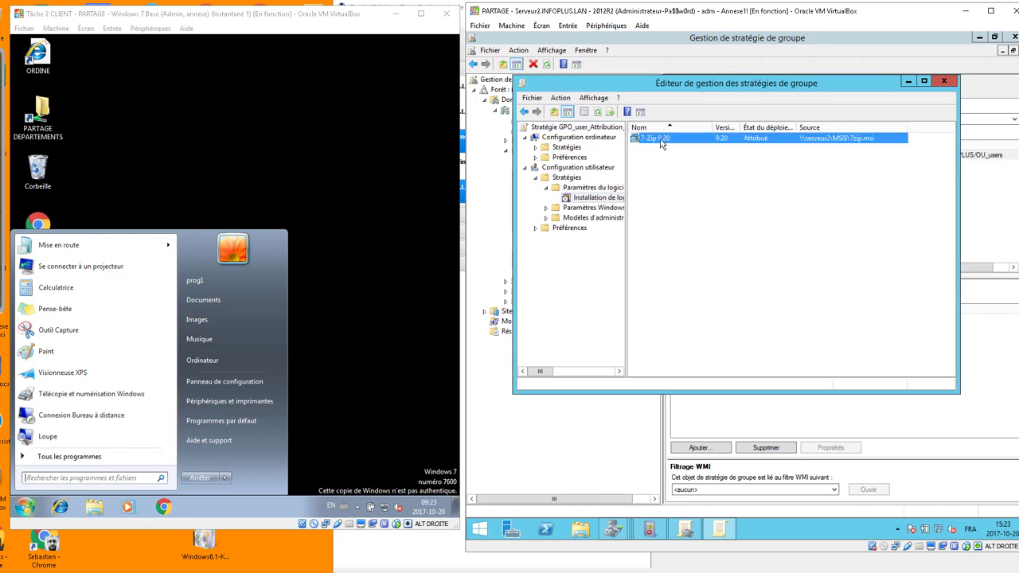
right_click(675, 144)
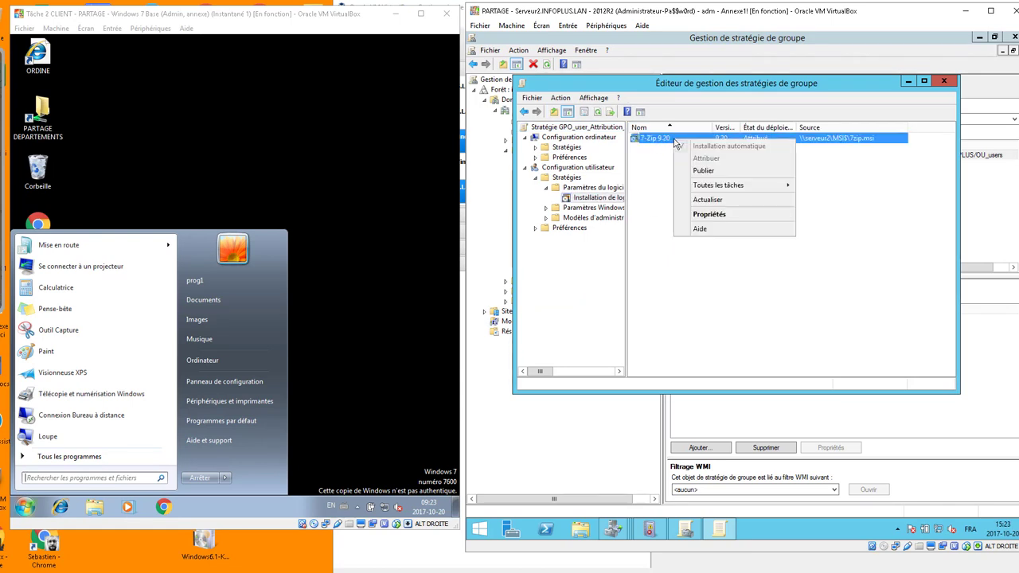
left_click(710, 215)
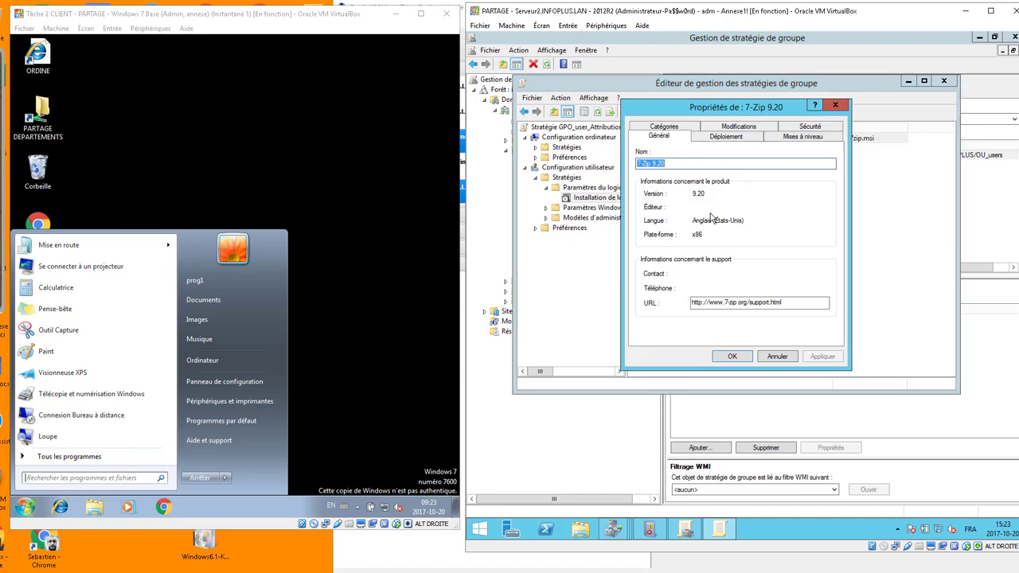
left_click(726, 139)
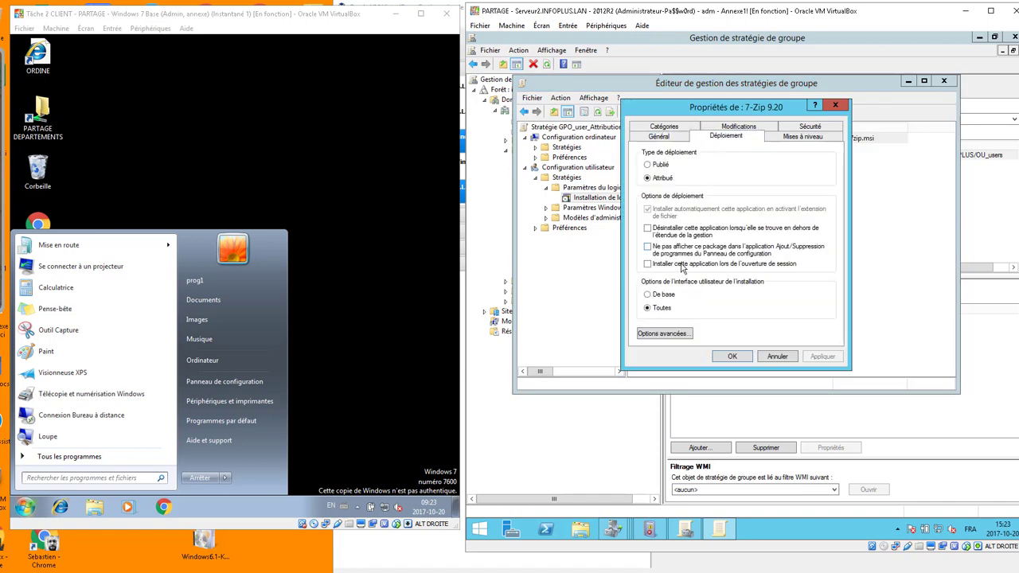
left_click(650, 265)
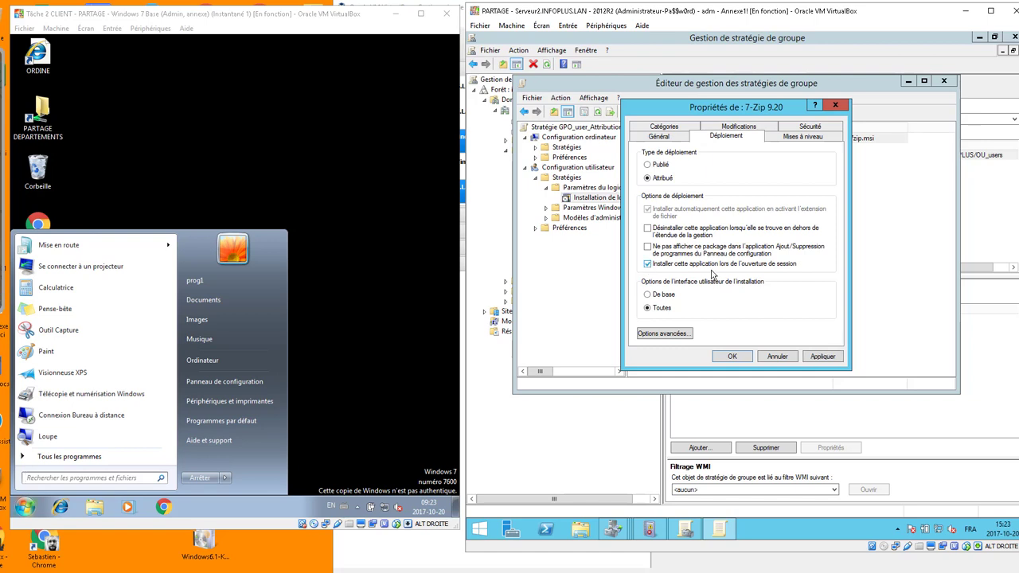
left_click(825, 358)
left_click(731, 358)
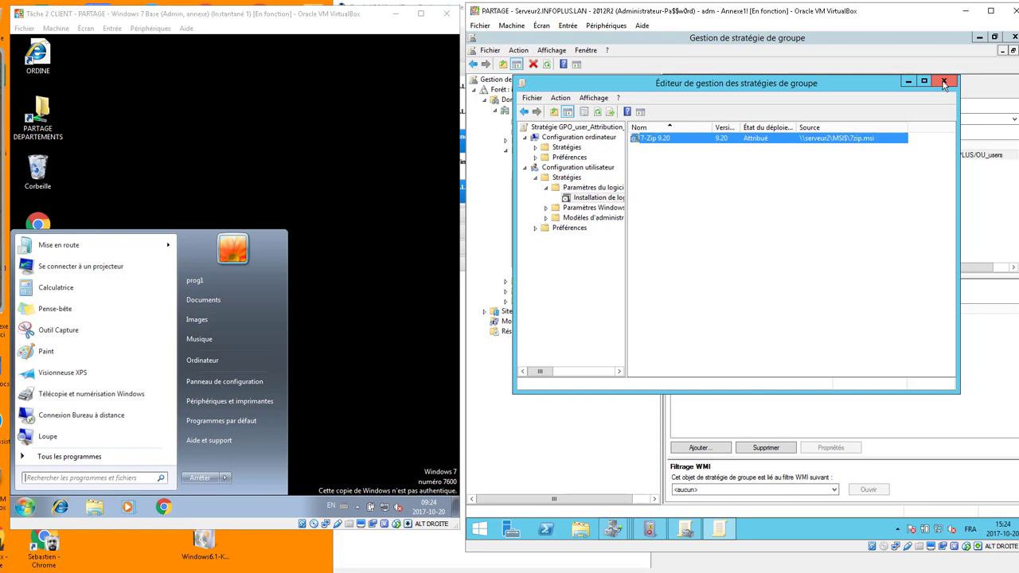
Close the GPO editor, log the client user off and on, then list All Programs.
left_click(944, 80)
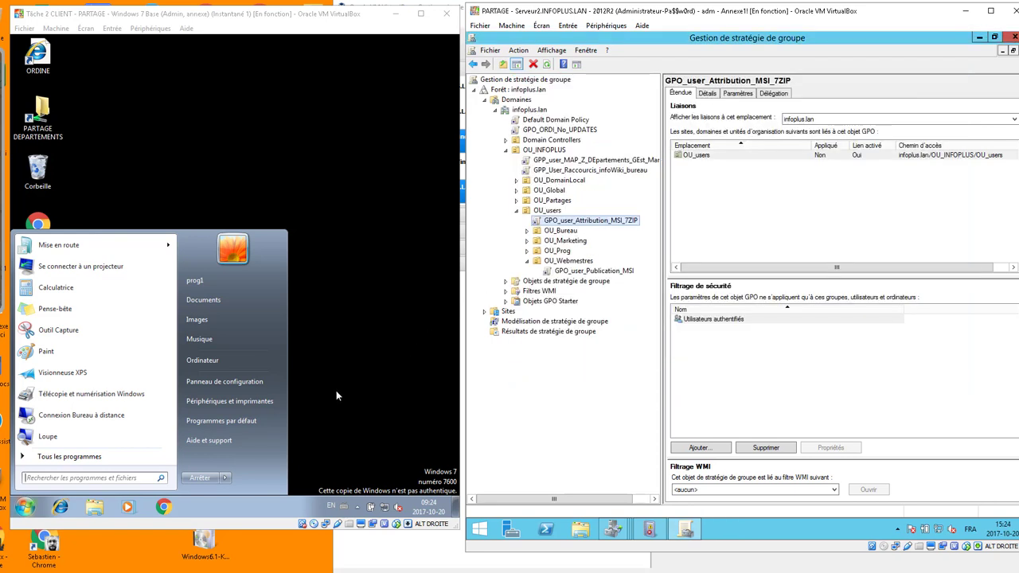
left_click(225, 478)
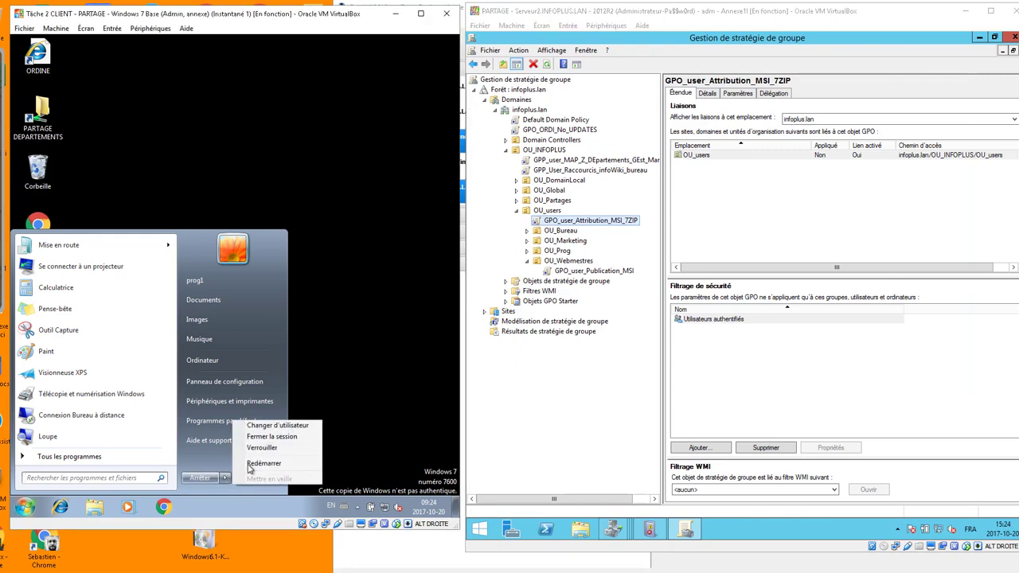
left_click(269, 437)
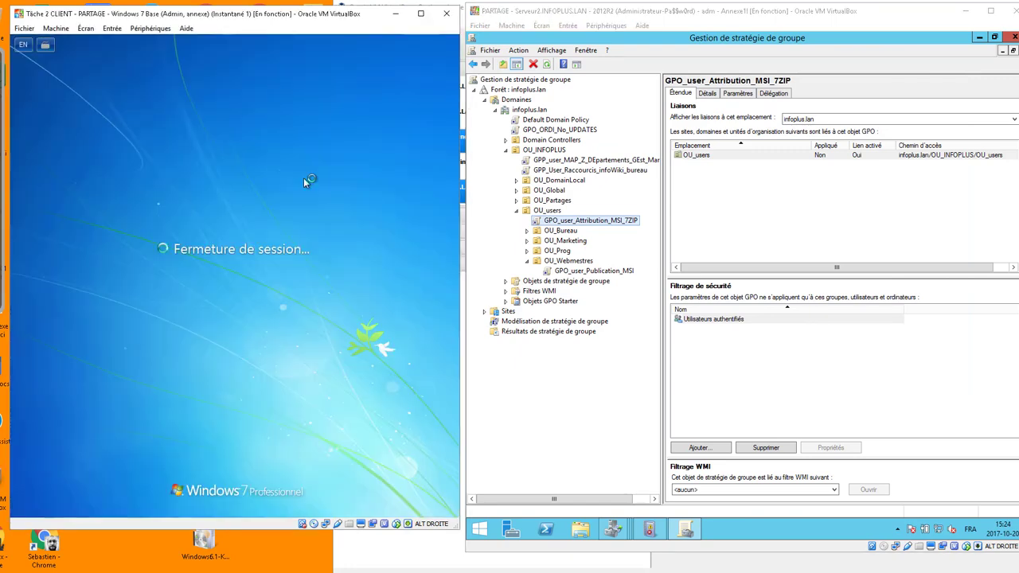
type("••")
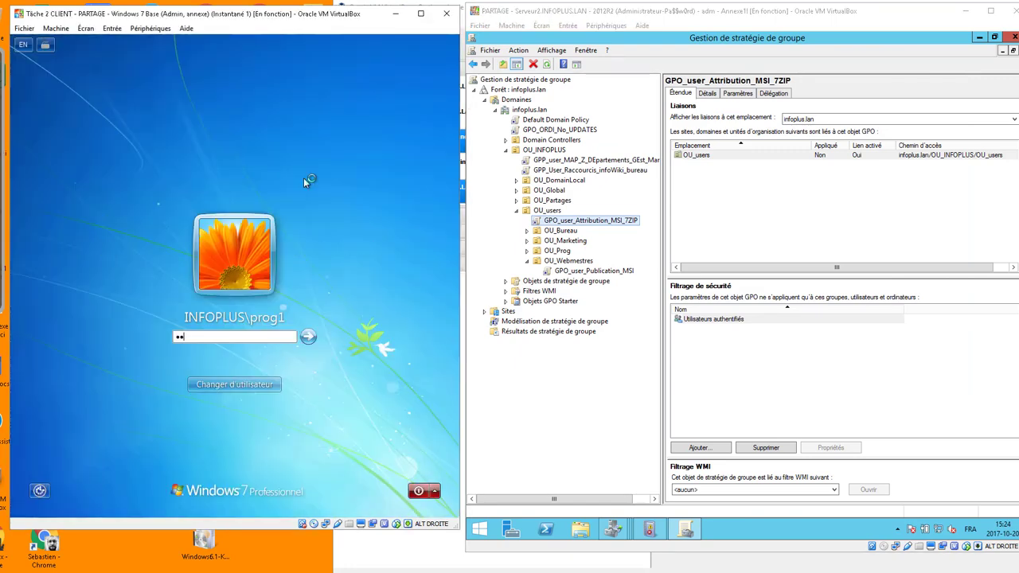
type("••••••")
key("Return")
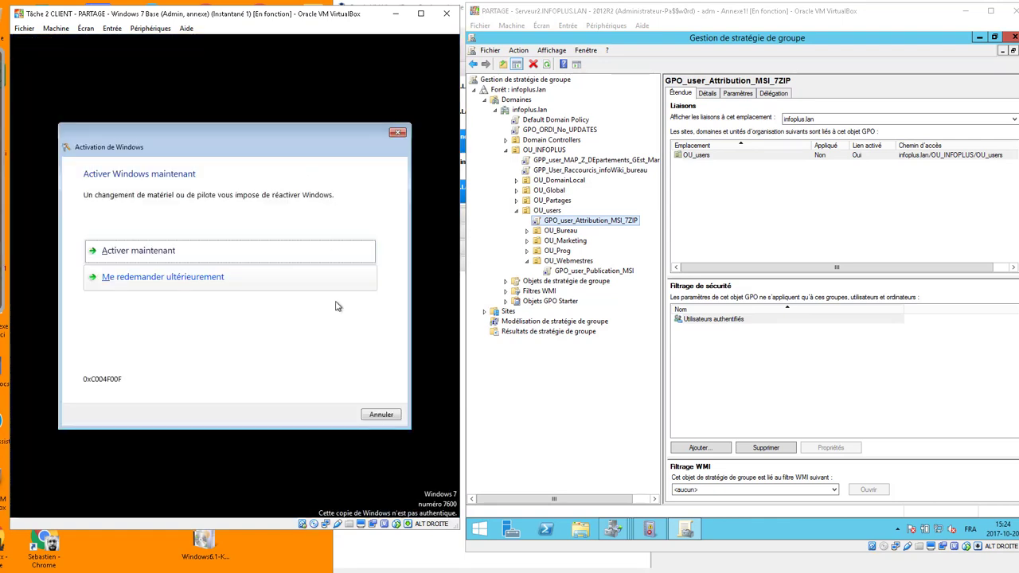
left_click(379, 414)
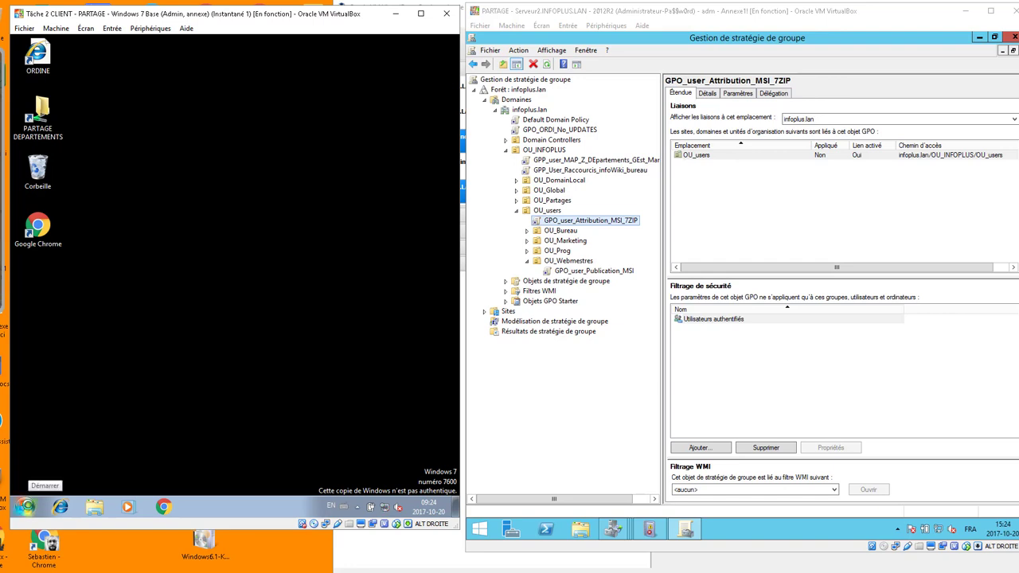
left_click(26, 507)
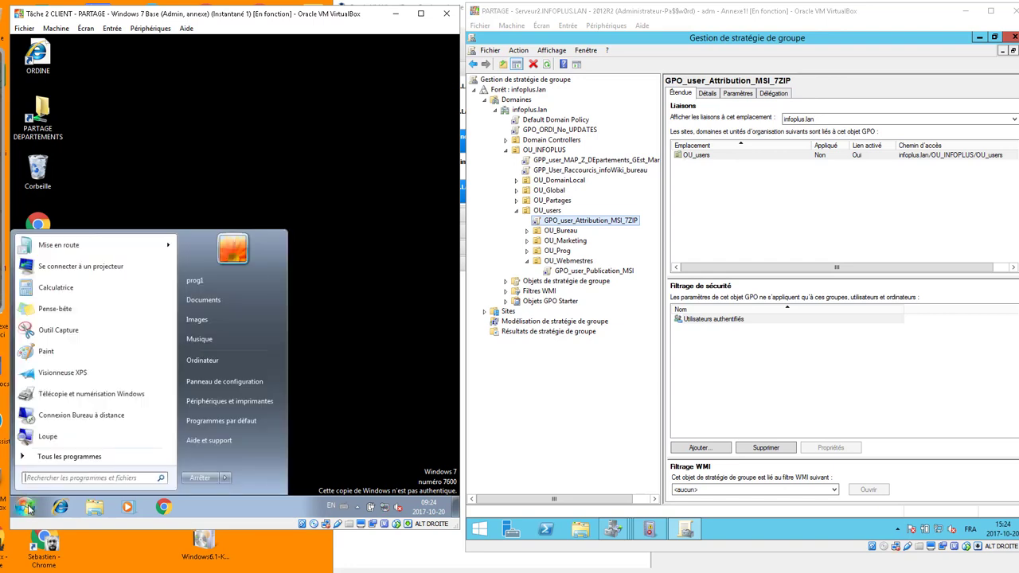
left_click(75, 457)
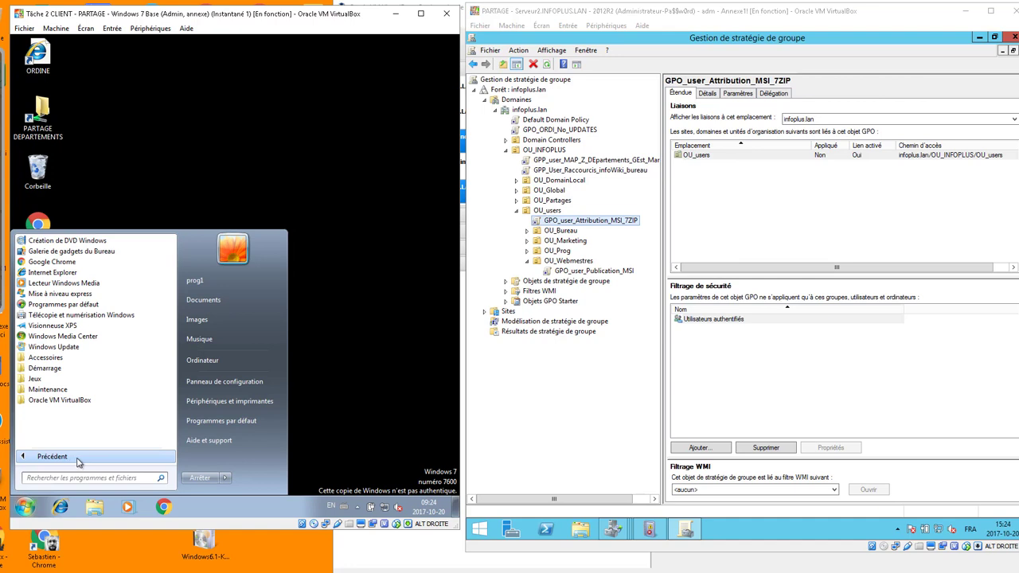
Run 'gpupdate /force' in cmd and answer 'o' to accept logging off.
left_click(339, 373)
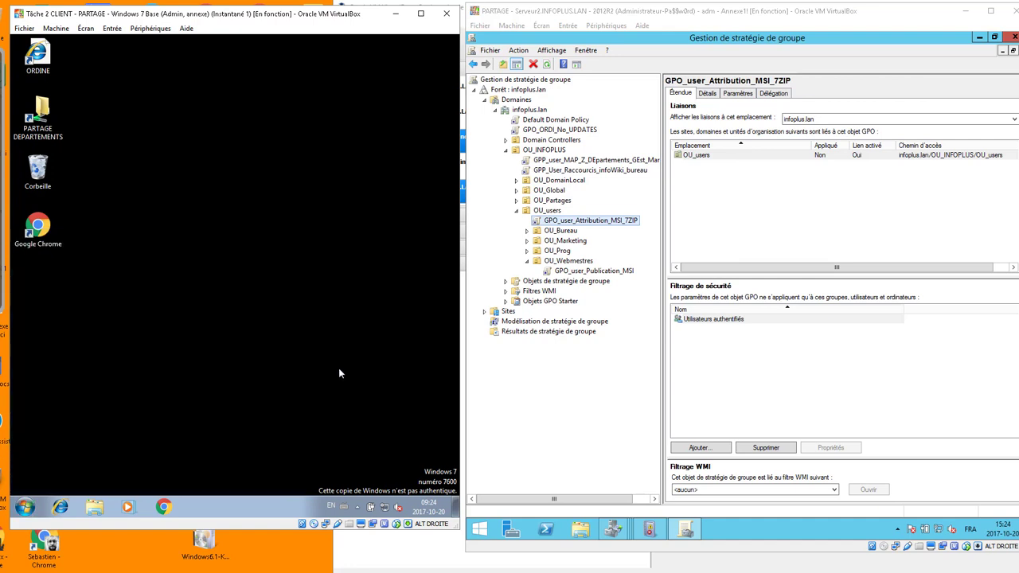
key("super+r")
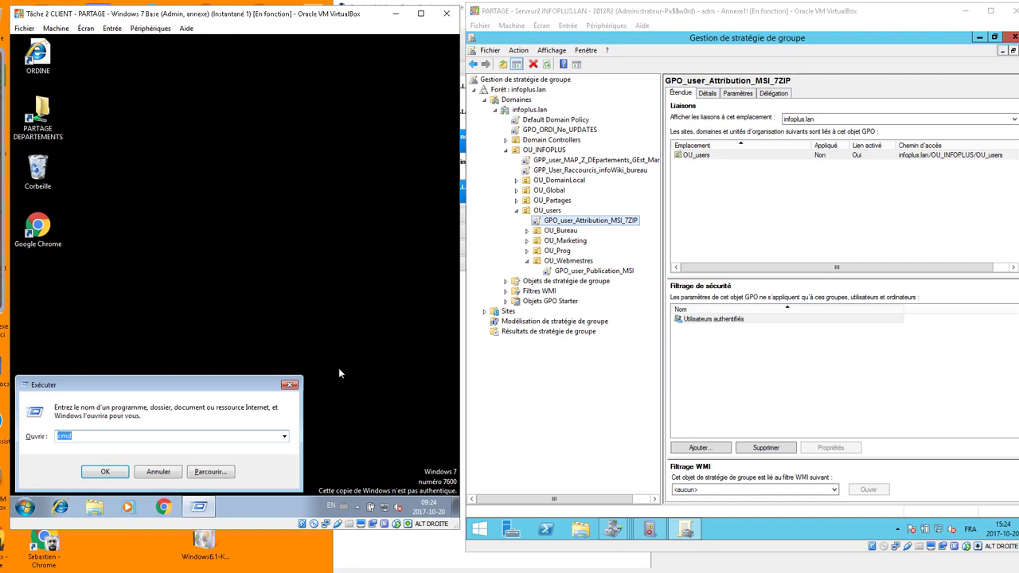
key("Return")
type("g")
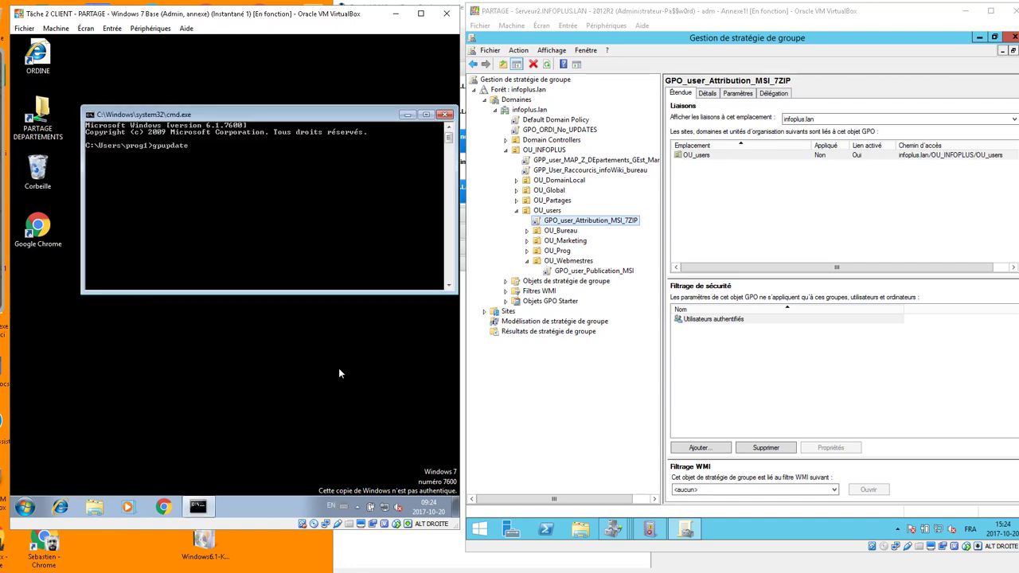
type("pupdate /force")
key("Return")
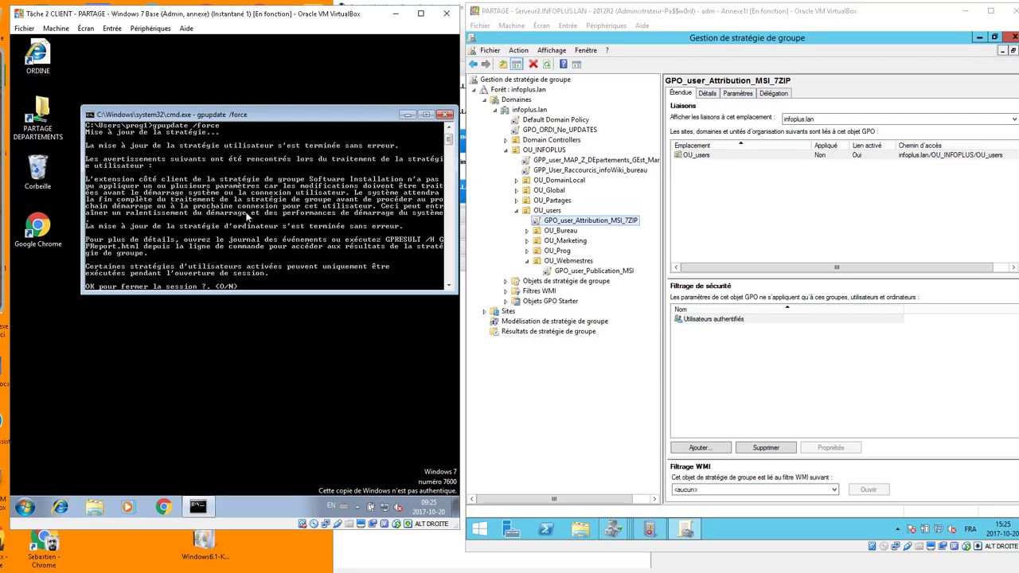
type("o")
key("Return")
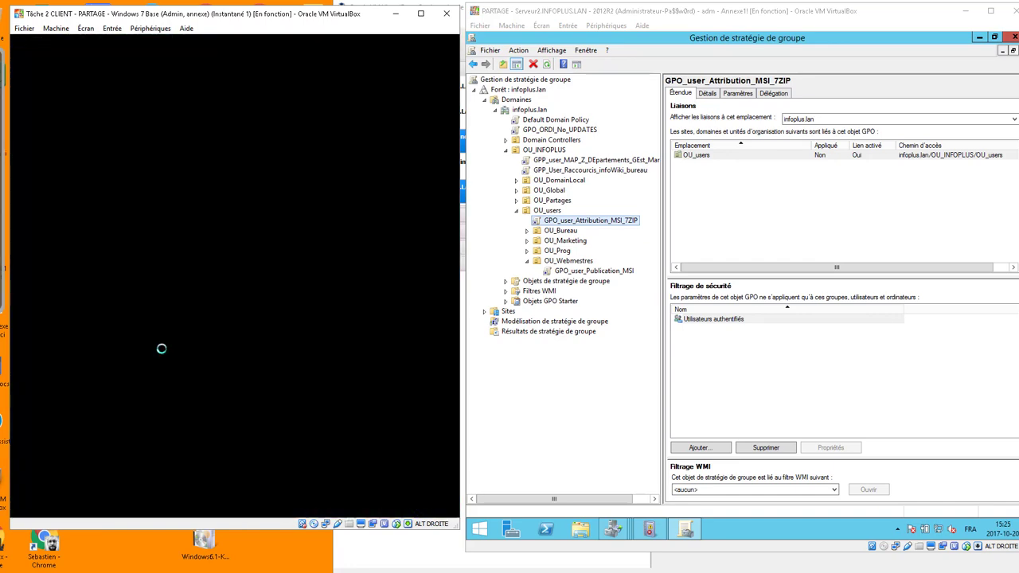
Sign back in with the account password and confirm 7-Zip File Manager is in the Start menu.
key("ctrl+alt+Delete")
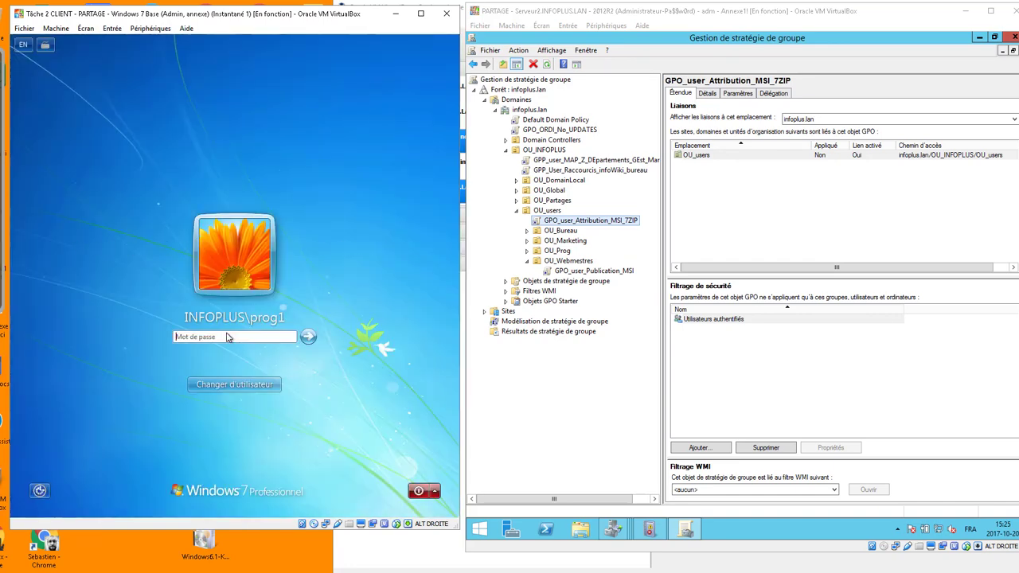
type("Pa$$w0rd")
key("Return")
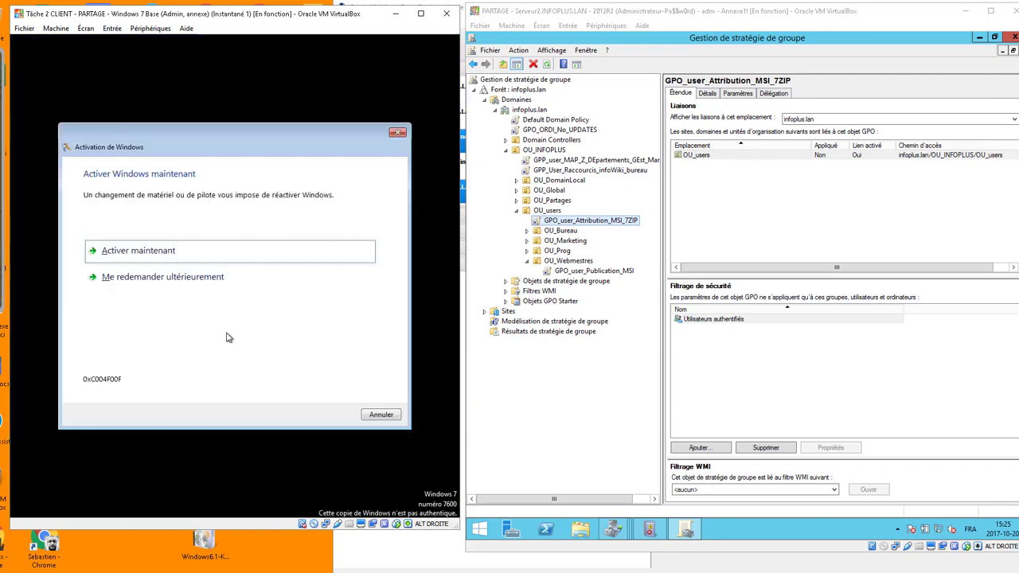
left_click(381, 415)
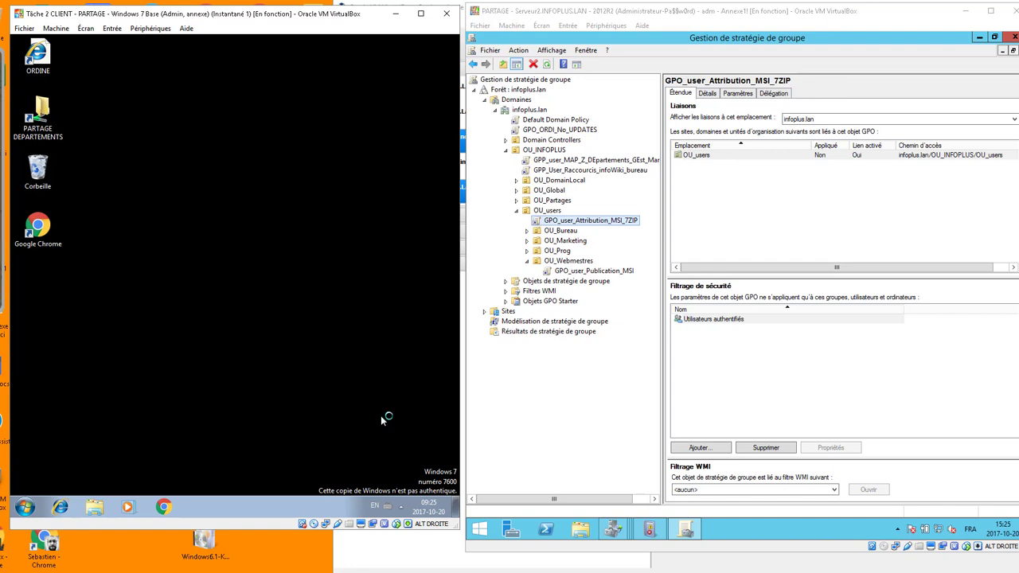
left_click(26, 508)
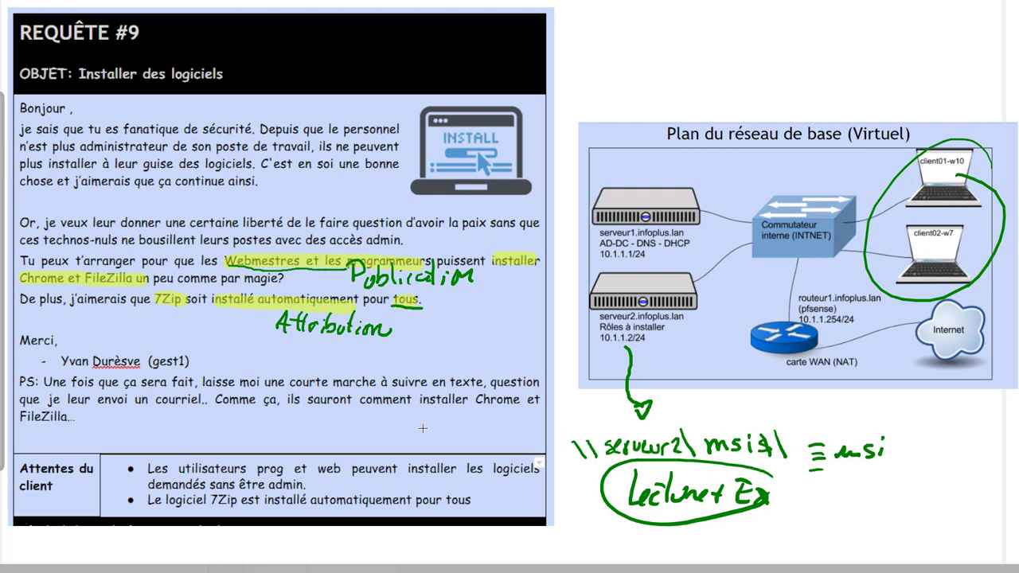
Draw red boxes around the Chrome/FileZilla request lines and the 7Zip installation lines.
mouse_move(10, 250)
left_mouse_down()
mouse_move(38, 266)
mouse_move(560, 294)
mouse_move(548, 293)
left_mouse_up()
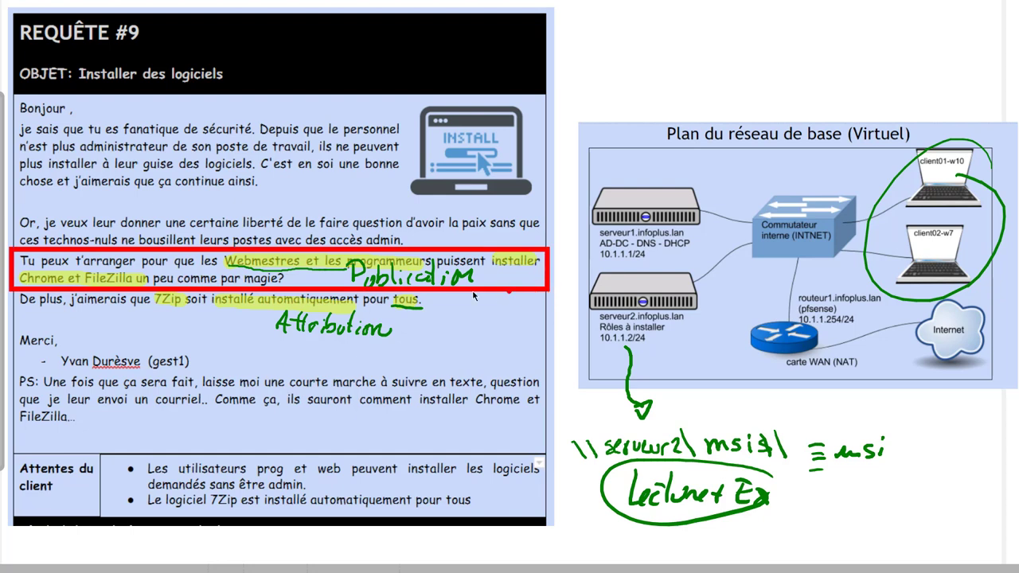
mouse_move(14, 288)
left_mouse_down()
mouse_move(95, 315)
mouse_move(365, 330)
mouse_move(485, 355)
left_mouse_up()
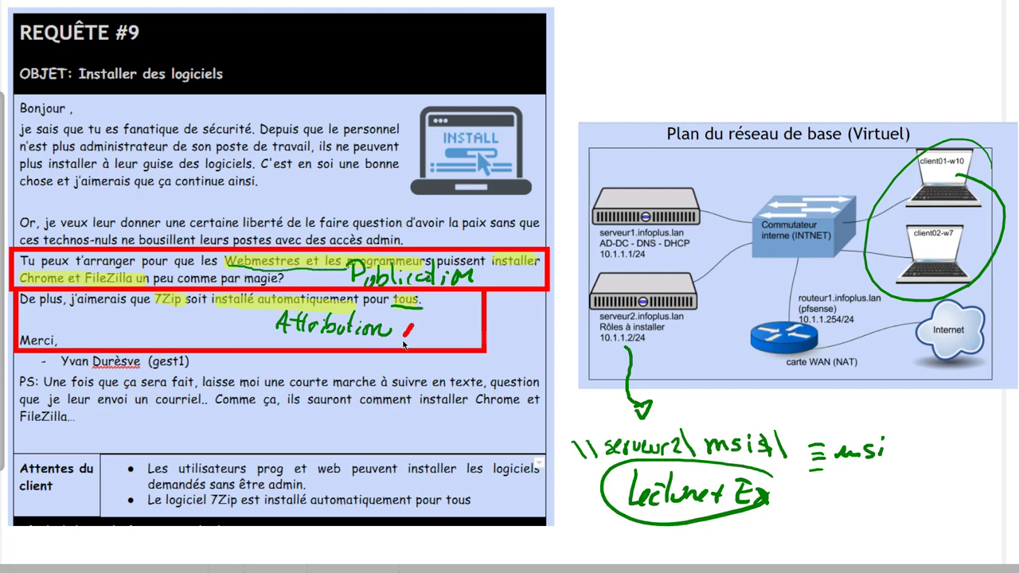